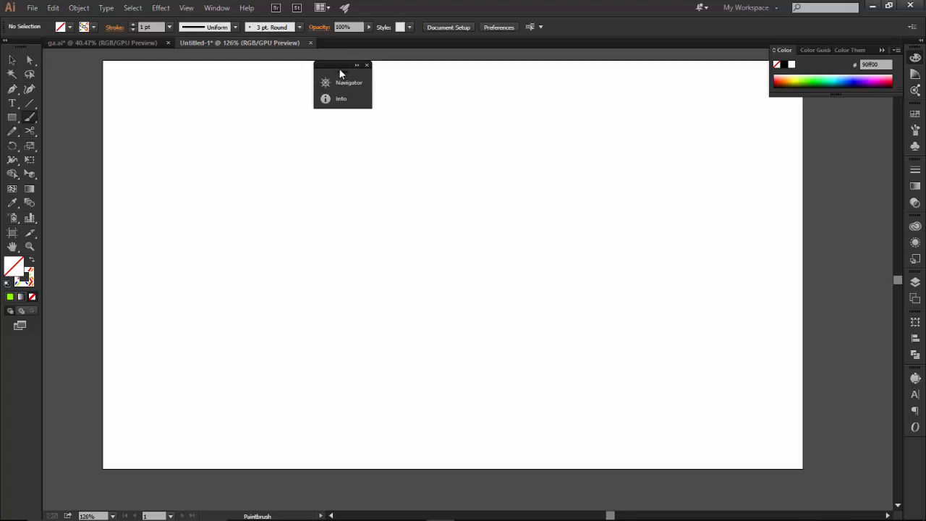
- Move the floating Navigator and Info panel group off the artboard to just beneath the Color panel
{"action": "left_click_drag", "start_coordinate": [335, 63], "coordinate": [834, 116]}
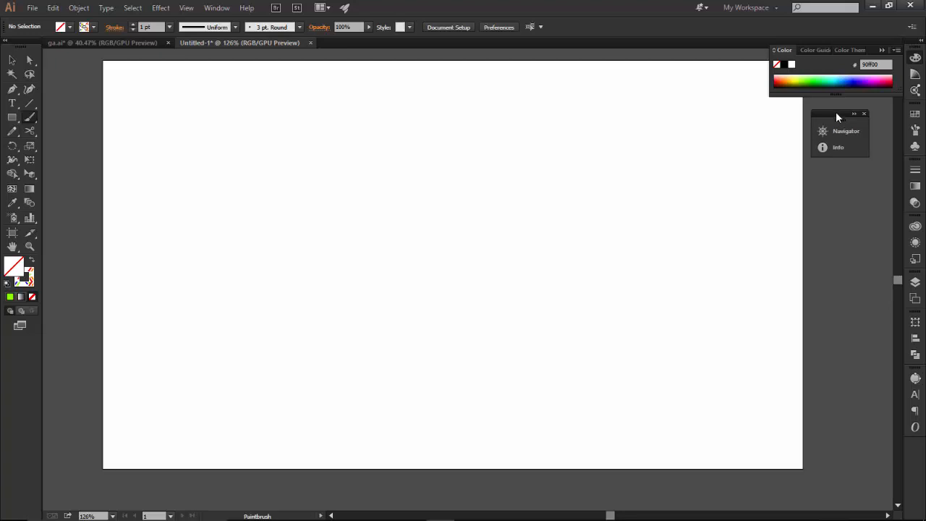
{"action": "left_click_drag", "start_coordinate": [835, 112], "coordinate": [837, 107]}
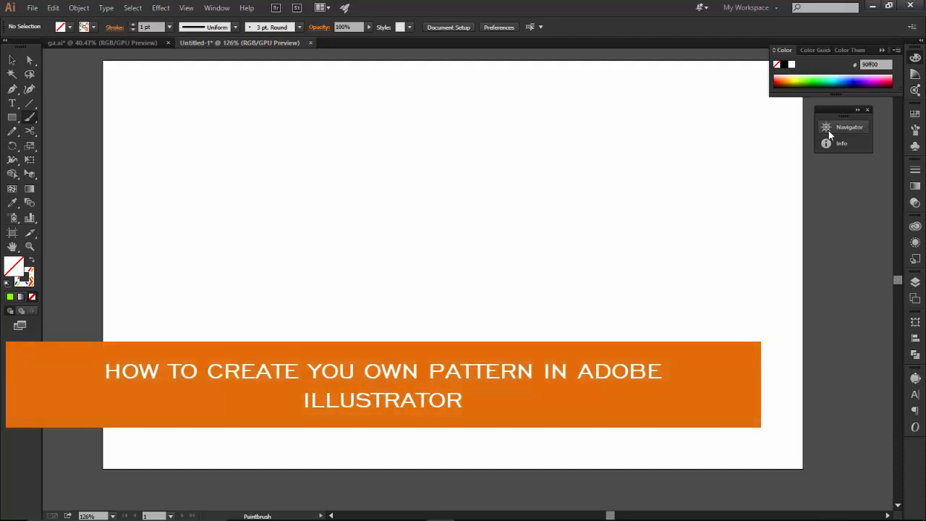
- Activate the Paintbrush tool and reset the colours to the default white fill and black stroke
{"action": "left_click", "coordinate": [12, 60]}
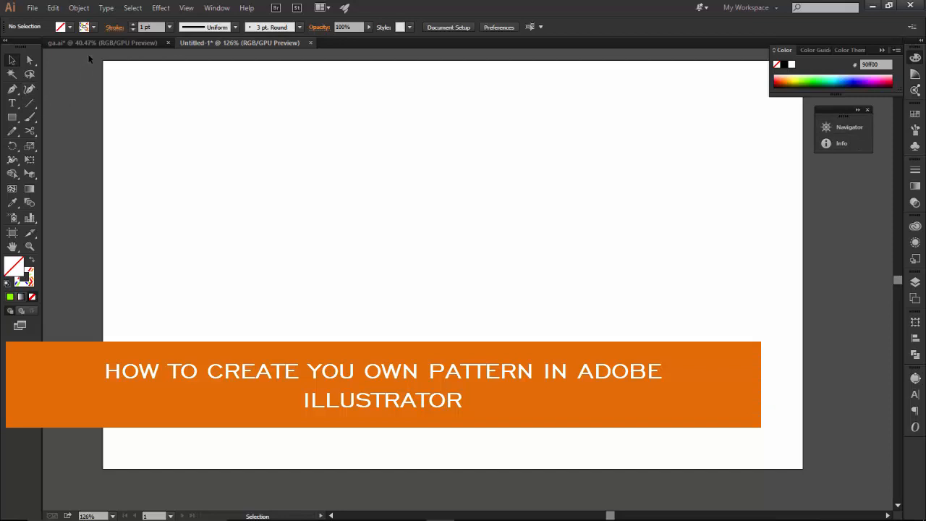
{"action": "left_click", "coordinate": [29, 116]}
{"action": "key", "text": "d"}
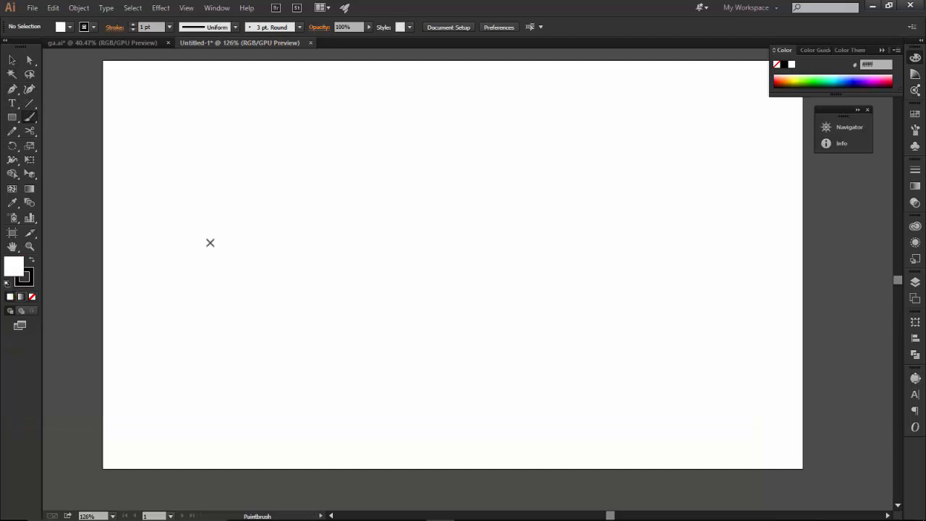
{"action": "left_click_drag", "start_coordinate": [285, 233], "coordinate": [292, 182]}
{"action": "key", "text": "ctrl+z"}
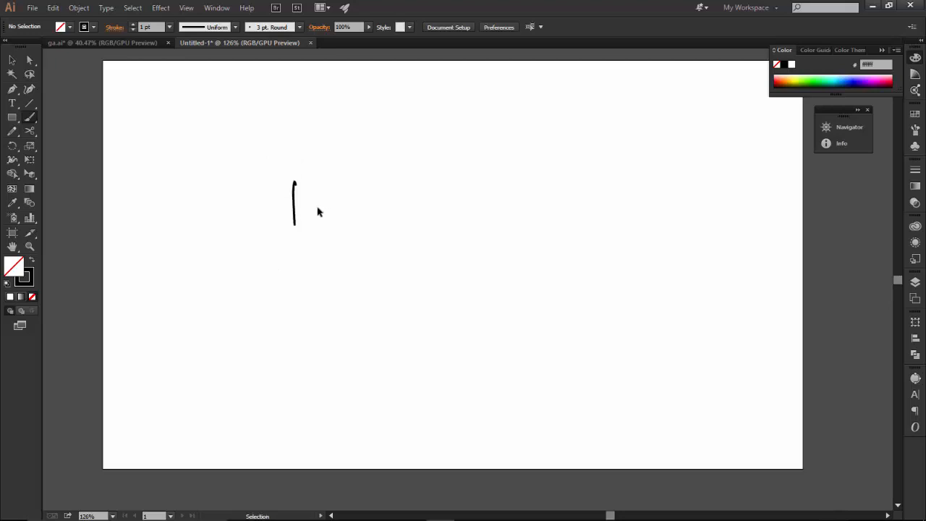
{"action": "left_click_drag", "start_coordinate": [295, 180], "coordinate": [287, 229]}
{"action": "left_click_drag", "start_coordinate": [340, 212], "coordinate": [372, 198]}
{"action": "key", "text": "ctrl+z"}
{"action": "key", "text": "ctrl+z"}
{"action": "key", "text": "ctrl+z"}
{"action": "key", "text": "ctrl+z"}
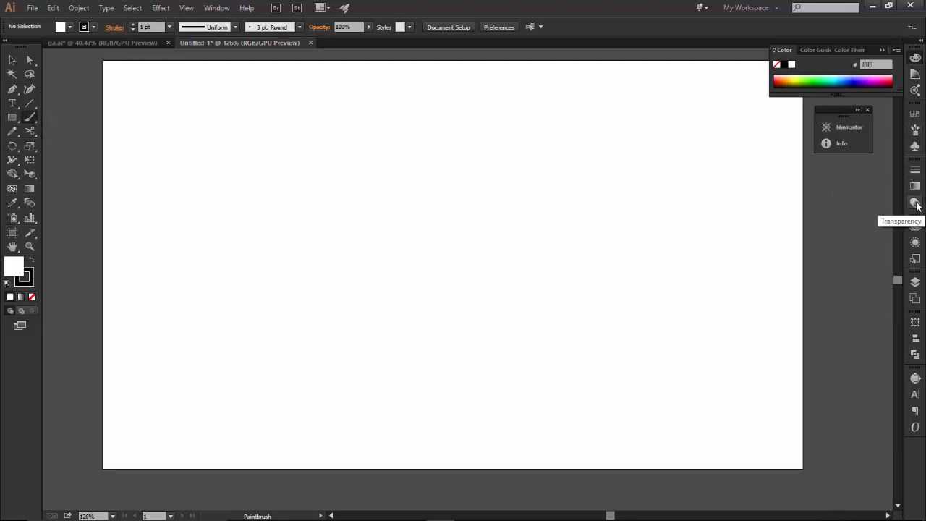
- Load the user-defined brush library "simulated brush 1"
{"action": "left_click", "coordinate": [915, 134]}
{"action": "scroll", "coordinate": [898, 148], "scroll_direction": "down", "scroll_amount": 3}
{"action": "left_click_drag", "start_coordinate": [899, 150], "coordinate": [896, 127]}
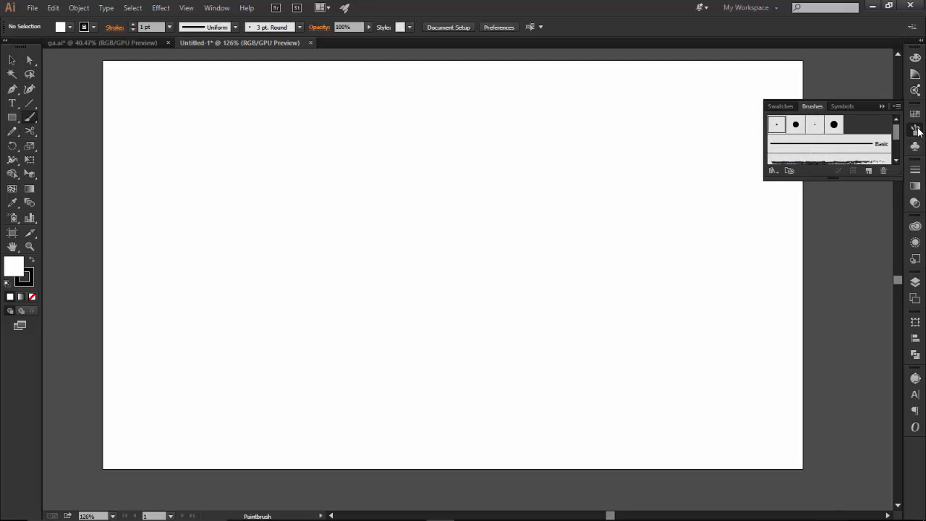
{"action": "left_click", "coordinate": [772, 171]}
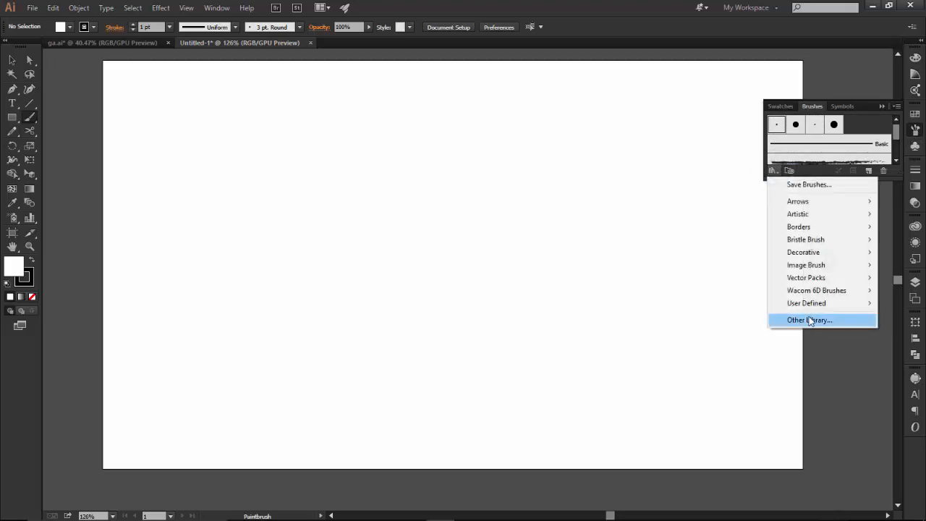
{"action": "mouse_move", "coordinate": [823, 306]}
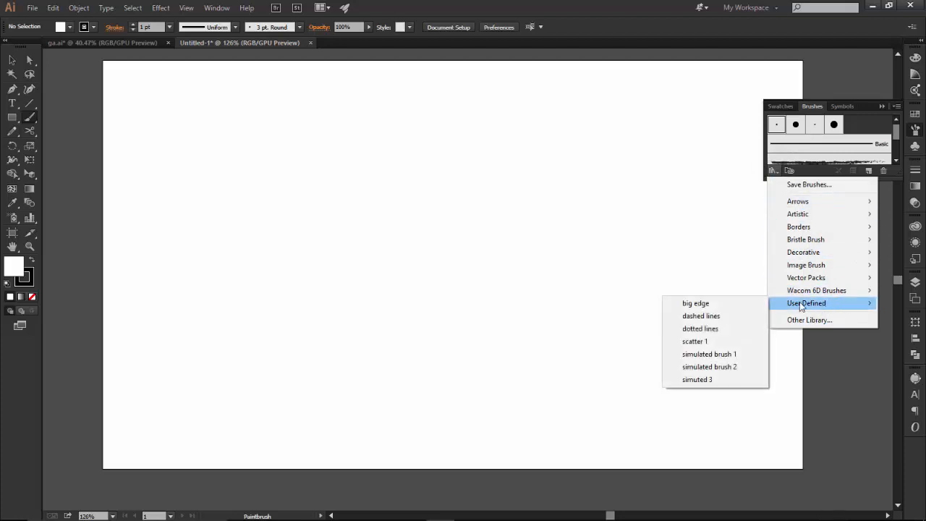
{"action": "left_click", "coordinate": [738, 354]}
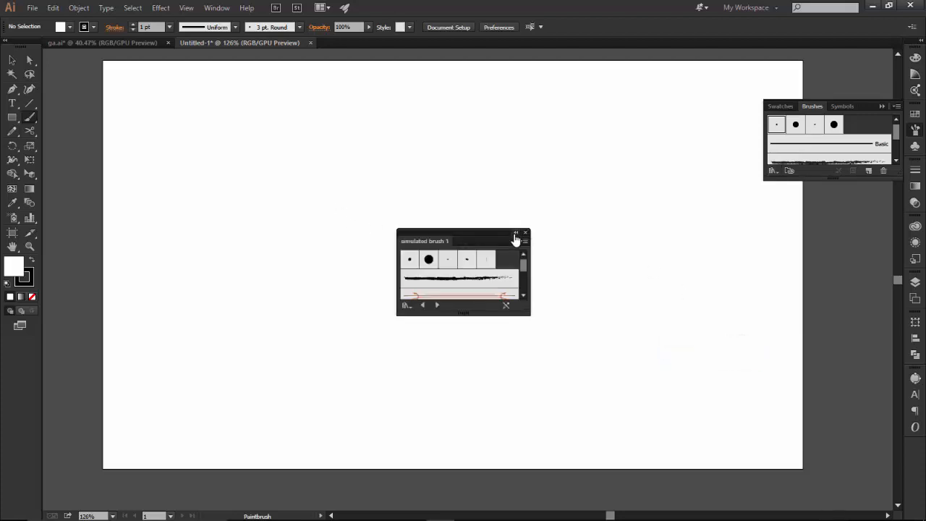
- Choose the tapered stroke brush from the simulated brush 1 library and park the collapsed library off the artboard
{"action": "left_click_drag", "start_coordinate": [523, 268], "coordinate": [525, 286]}
{"action": "left_click", "coordinate": [478, 265]}
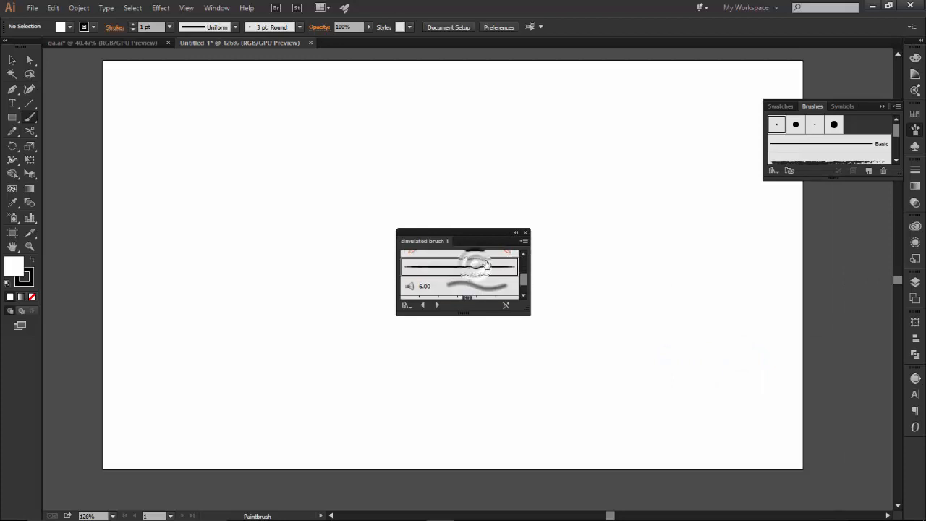
{"action": "left_click", "coordinate": [514, 232]}
{"action": "left_click_drag", "start_coordinate": [466, 235], "coordinate": [831, 215]}
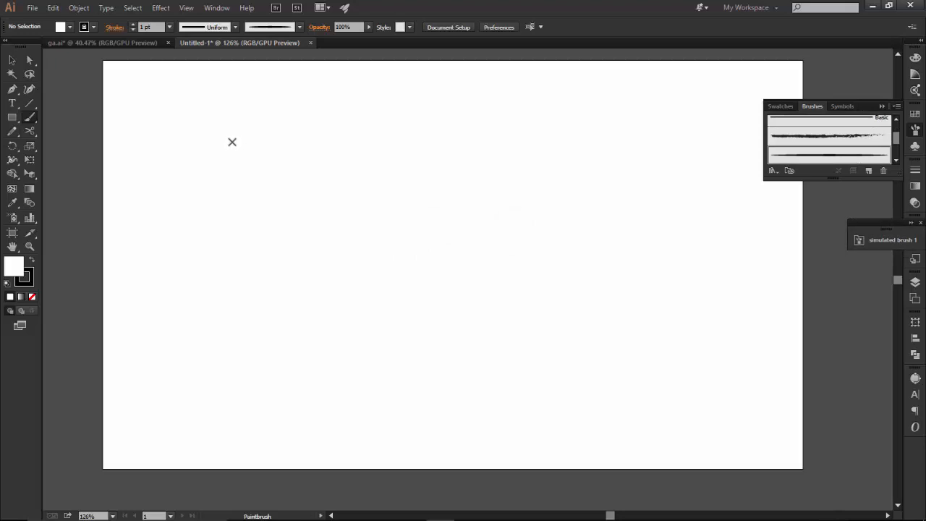
- Paint one continuous S-shaped swirl with spiral ends, about 42 by 46 mm, in the artboard's upper-left area
{"action": "mouse_move", "coordinate": [236, 142]}
{"action": "left_mouse_down"}
{"action": "mouse_move", "coordinate": [248, 119]}
{"action": "mouse_move", "coordinate": [226, 118]}
{"action": "mouse_move", "coordinate": [215, 136]}
{"action": "mouse_move", "coordinate": [251, 160]}
{"action": "mouse_move", "coordinate": [263, 187]}
{"action": "mouse_move", "coordinate": [250, 203]}
{"action": "mouse_move", "coordinate": [219, 187]}
{"action": "mouse_move", "coordinate": [230, 172]}
{"action": "mouse_move", "coordinate": [248, 180]}
{"action": "mouse_move", "coordinate": [239, 197]}
{"action": "mouse_move", "coordinate": [231, 192]}
{"action": "mouse_move", "coordinate": [240, 185]}
{"action": "mouse_move", "coordinate": [219, 168]}
{"action": "mouse_move", "coordinate": [202, 158]}
{"action": "mouse_move", "coordinate": [187, 163]}
{"action": "mouse_move", "coordinate": [188, 183]}
{"action": "mouse_move", "coordinate": [210, 184]}
{"action": "mouse_move", "coordinate": [208, 168]}
{"action": "mouse_move", "coordinate": [198, 174]}
{"action": "mouse_move", "coordinate": [205, 182]}
{"action": "mouse_move", "coordinate": [221, 182]}
{"action": "mouse_move", "coordinate": [193, 198]}
{"action": "left_mouse_up"}
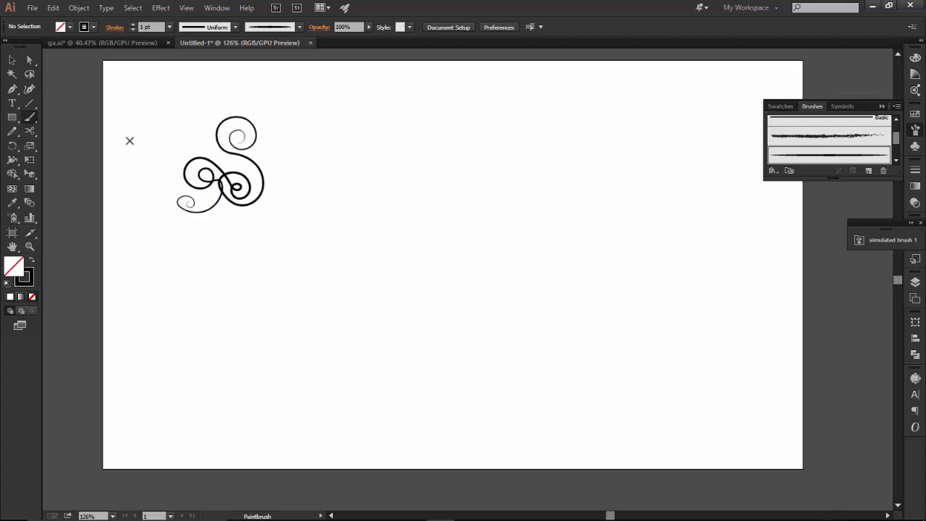
{"action": "left_click", "coordinate": [53, 7]}
{"action": "left_click", "coordinate": [285, 120]}
- Set the swirl's stroke weight to 3 pt
{"action": "key", "text": "v"}
{"action": "left_click", "coordinate": [258, 157]}
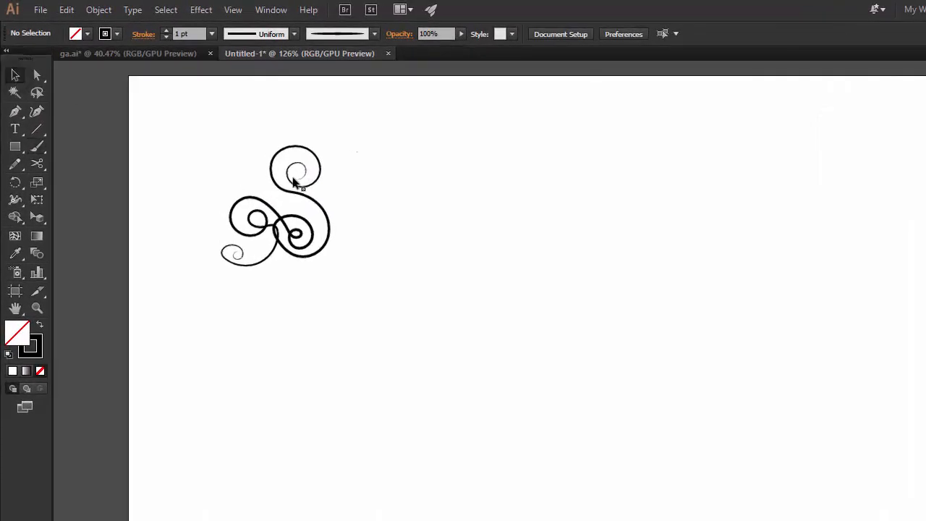
{"action": "left_click", "coordinate": [164, 31]}
{"action": "left_click", "coordinate": [165, 31]}
{"action": "left_click", "coordinate": [165, 31]}
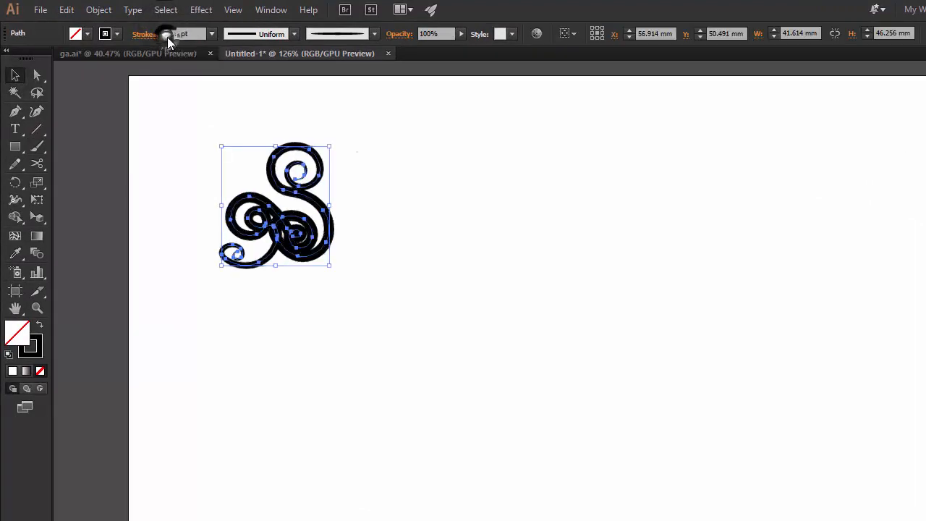
{"action": "left_click", "coordinate": [166, 37]}
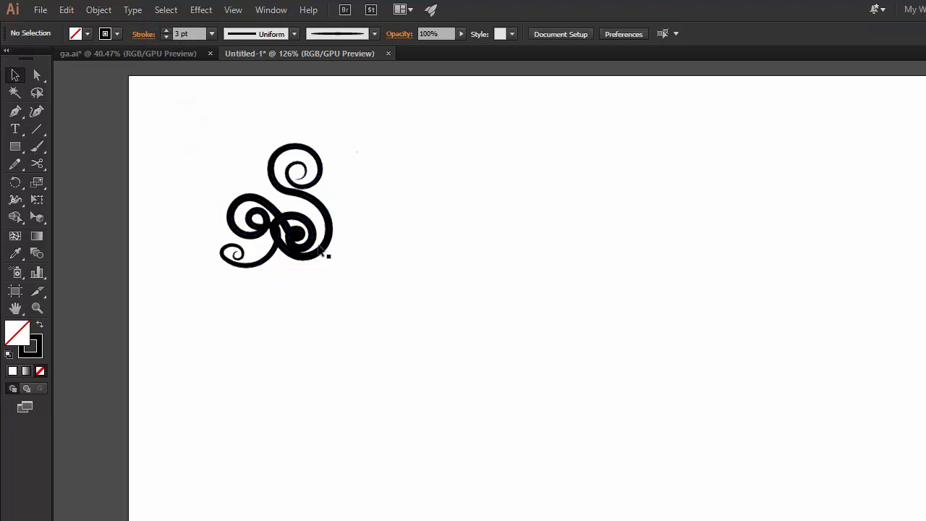
- Simplify the swirl path with 100% curve precision and a 180° angle threshold
{"action": "left_click", "coordinate": [293, 257]}
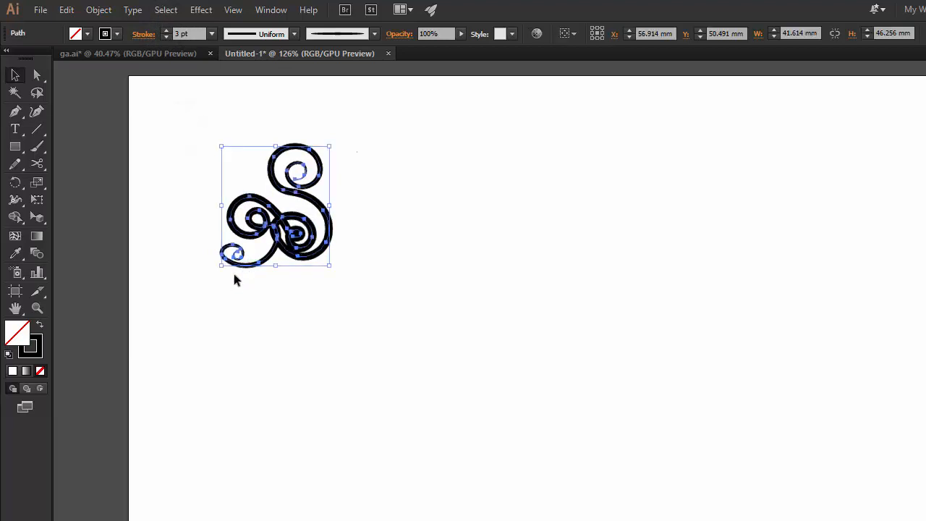
{"action": "left_click", "coordinate": [98, 10]}
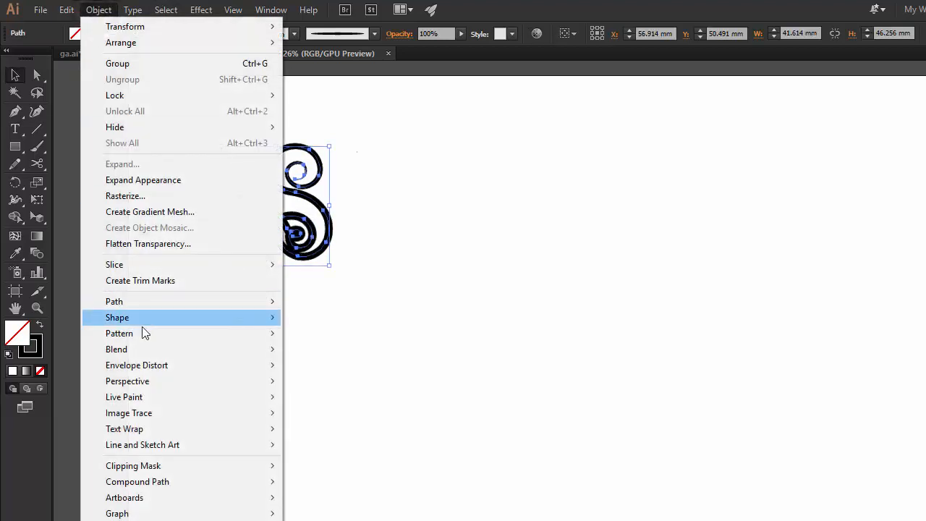
{"action": "mouse_move", "coordinate": [142, 303]}
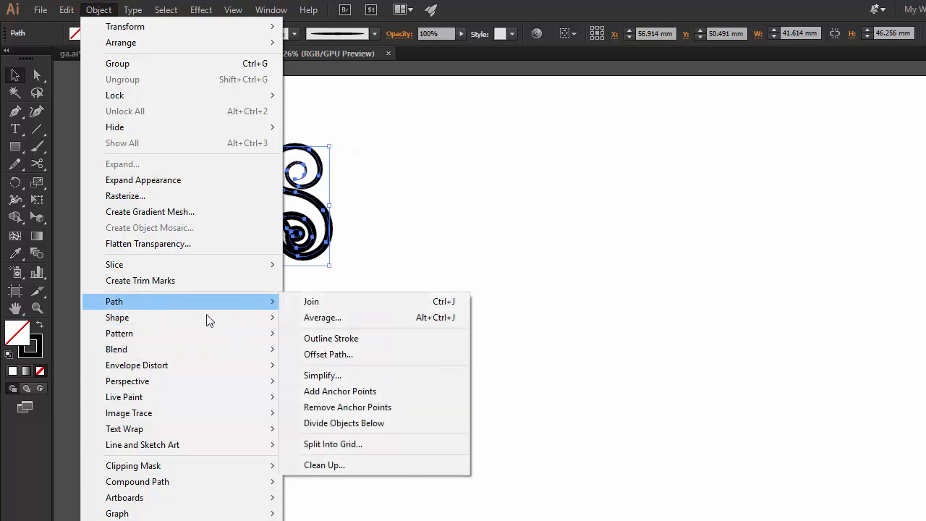
{"action": "left_click", "coordinate": [323, 374]}
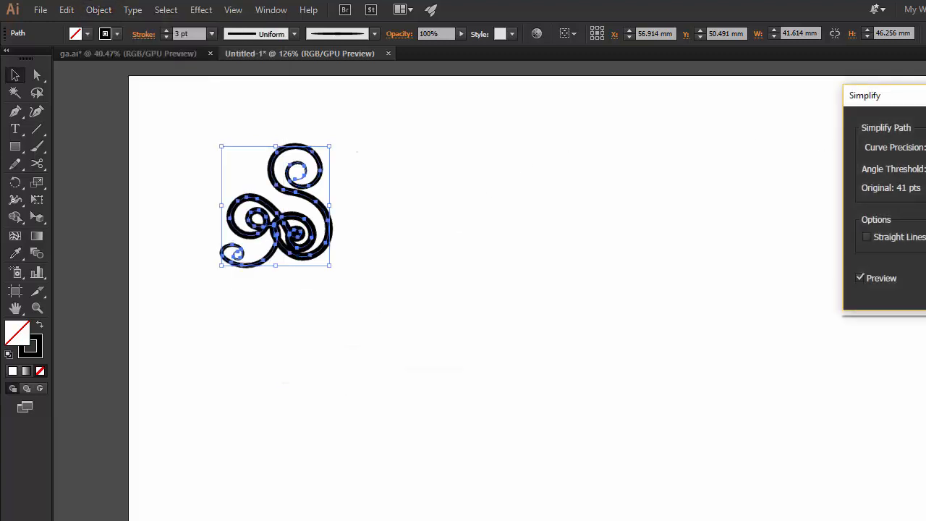
{"action": "left_click", "coordinate": [861, 278]}
{"action": "left_click", "coordinate": [862, 278]}
{"action": "left_click_drag", "start_coordinate": [792, 70], "coordinate": [836, 59]}
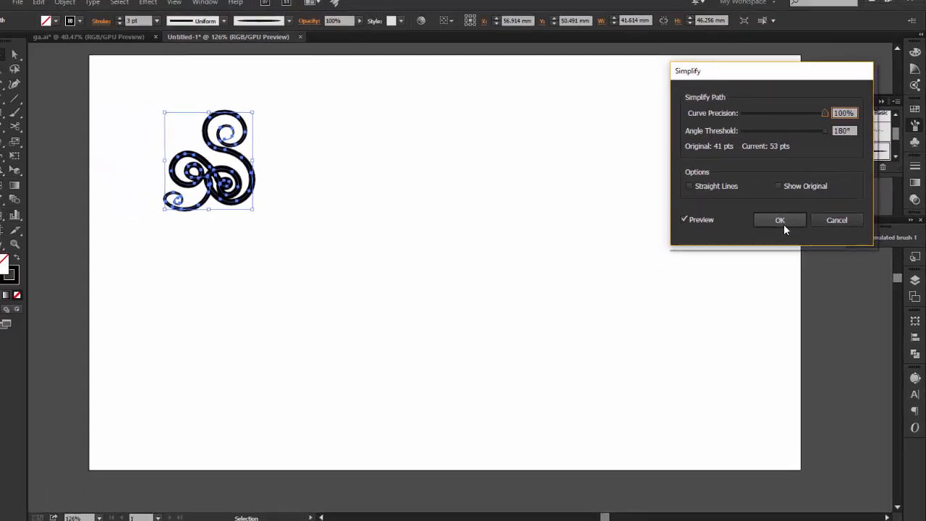
{"action": "left_click", "coordinate": [784, 223]}
{"action": "left_click", "coordinate": [281, 167]}
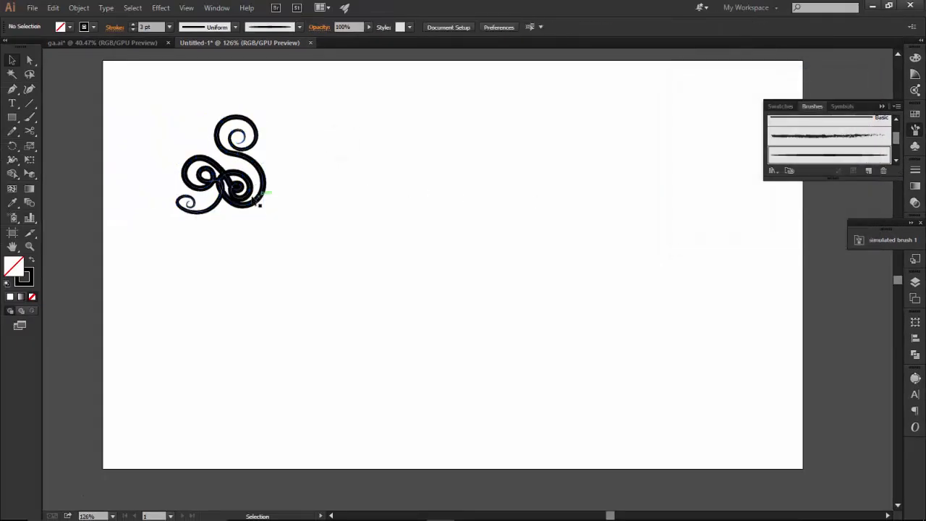
- Place a copy of the swirl directly to the right of the original and rotate the copy upside down
{"action": "left_click", "coordinate": [253, 191]}
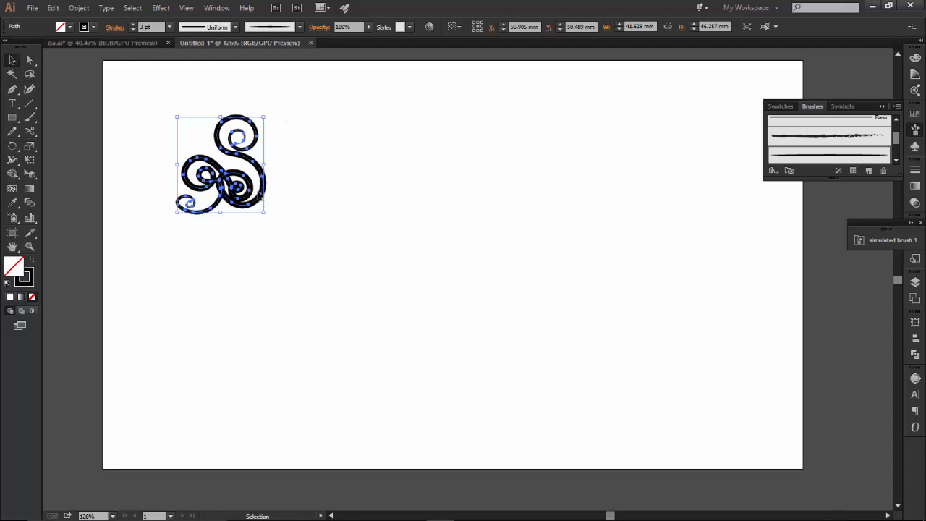
{"action": "left_click_drag", "start_coordinate": [252, 196], "coordinate": [341, 195]}
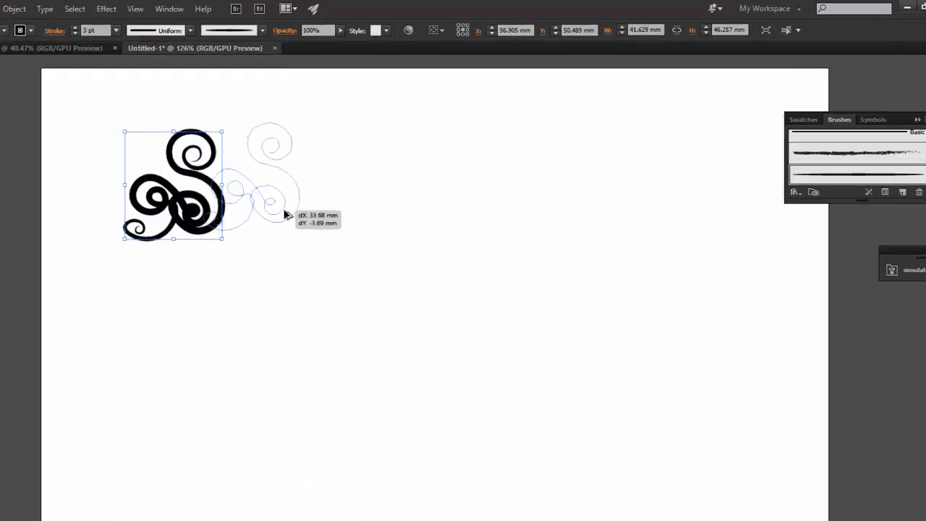
{"action": "left_click_drag", "start_coordinate": [277, 244], "coordinate": [187, 217]}
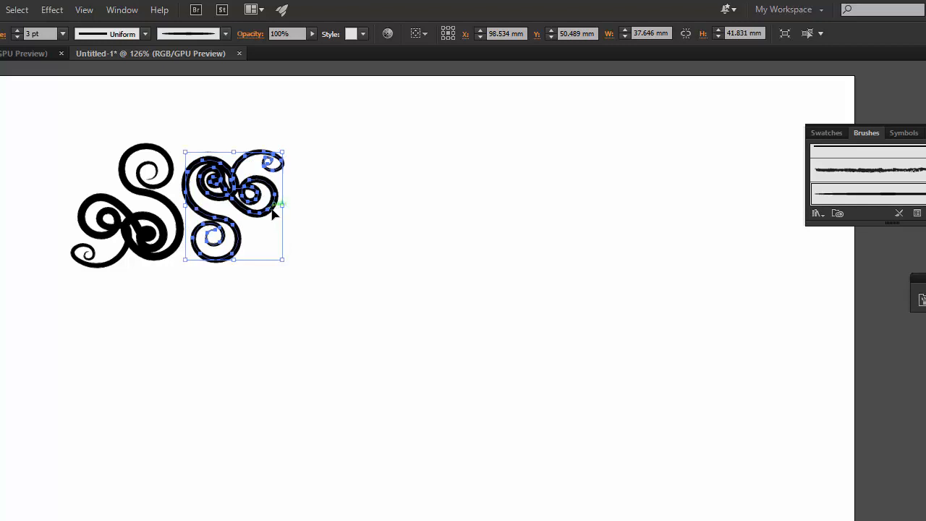
- Nudge the rotated swirl copy slightly left, closer to the original
{"action": "key", "text": "Left"}
{"action": "key", "text": "Left"}
{"action": "key", "text": "Left"}
{"action": "left_click", "coordinate": [309, 209]}
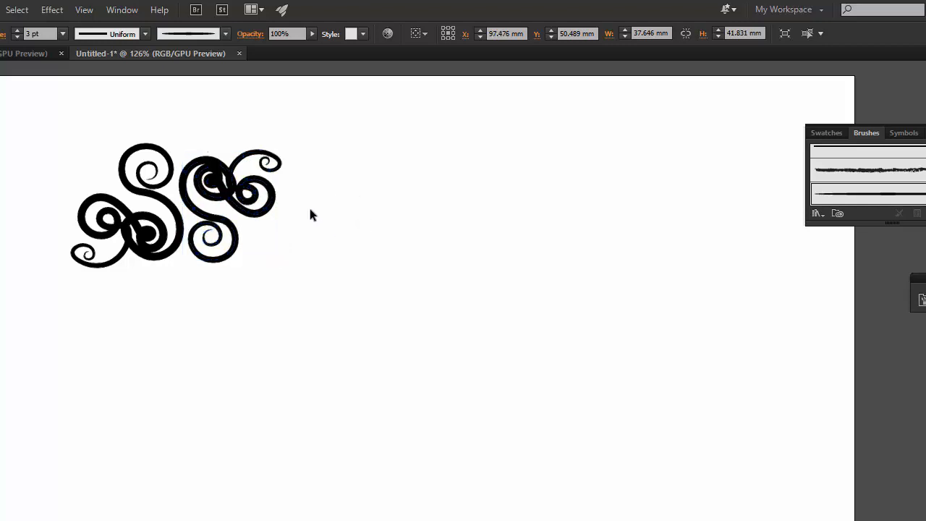
{"action": "left_click", "coordinate": [234, 233]}
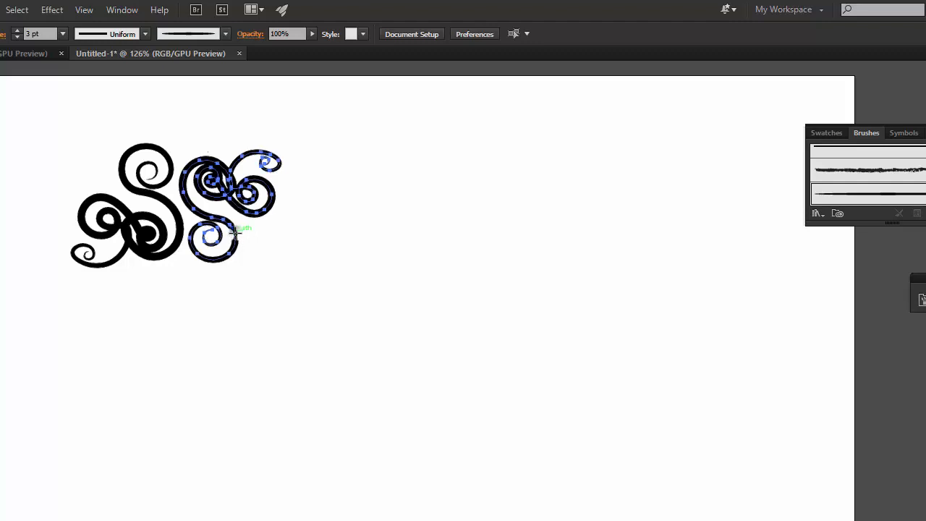
{"action": "left_click", "coordinate": [94, 168]}
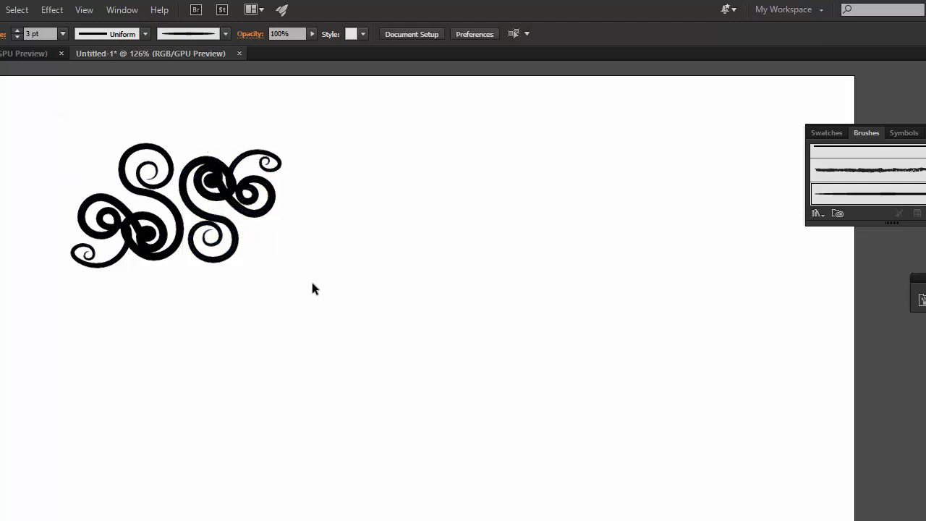
- Make a pattern from both swirls and dismiss the notice, opting not to show it again
{"action": "left_click_drag", "start_coordinate": [374, 305], "coordinate": [58, 141]}
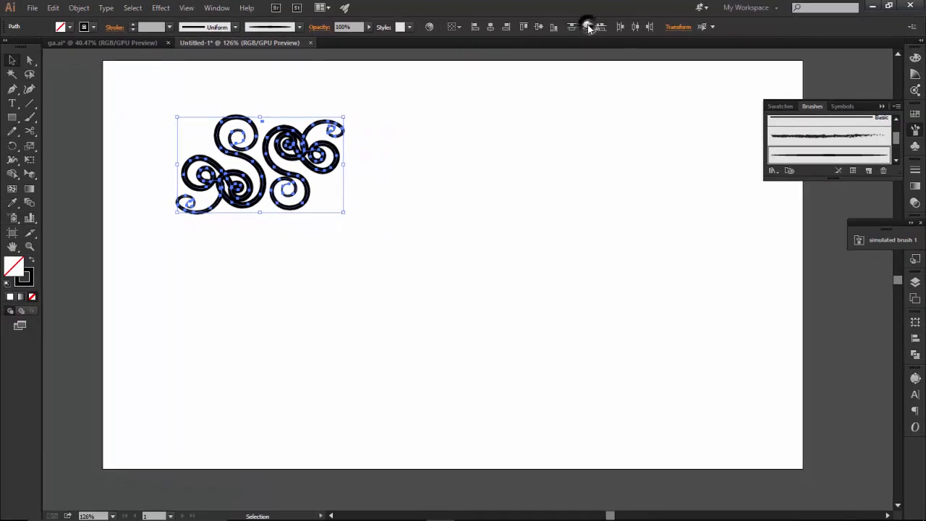
{"action": "left_click", "coordinate": [79, 10]}
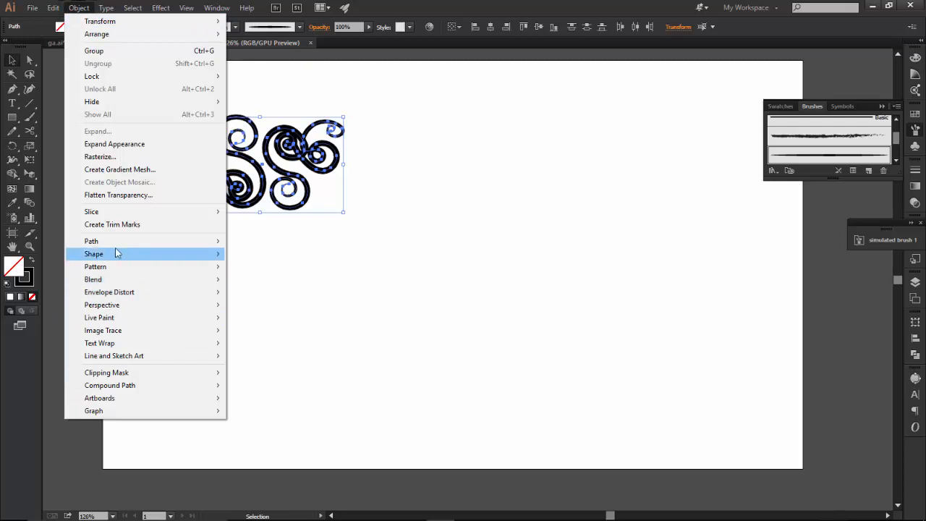
{"action": "mouse_move", "coordinate": [161, 267]}
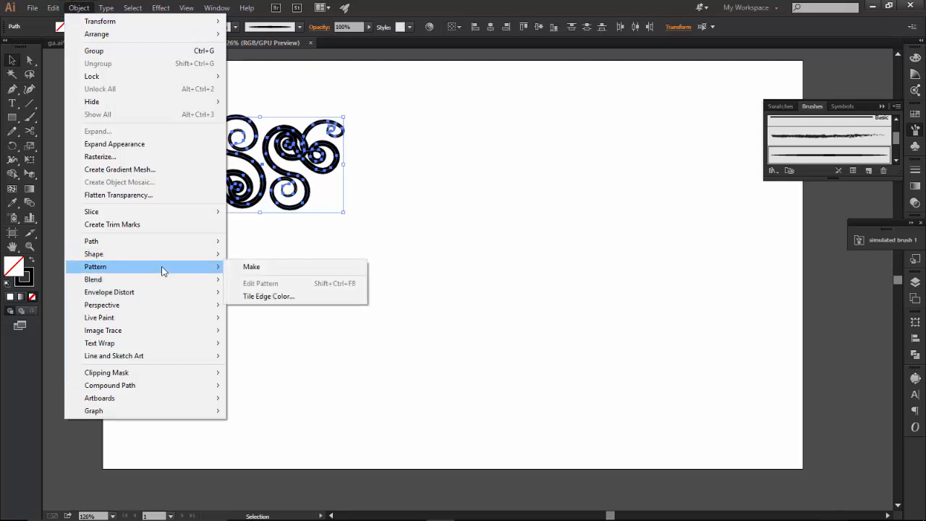
{"action": "left_click", "coordinate": [252, 266]}
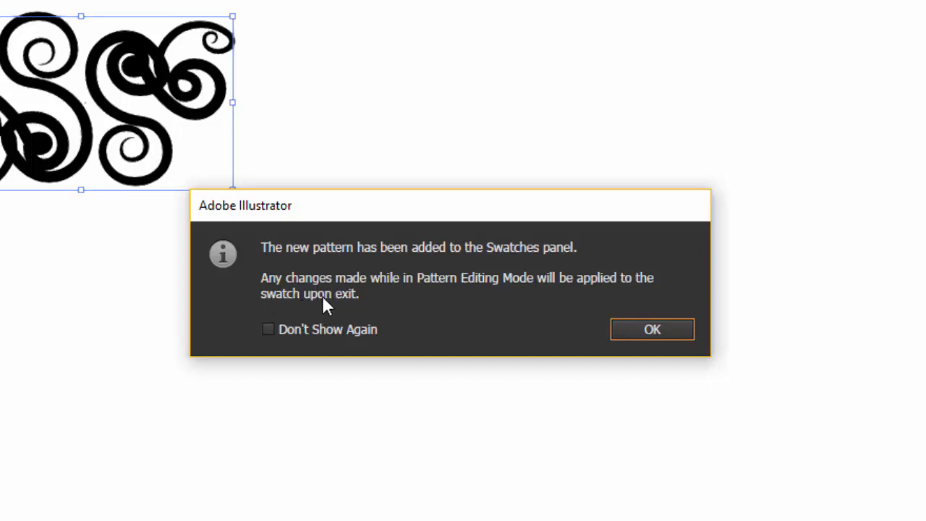
{"action": "left_click", "coordinate": [272, 329]}
{"action": "left_click", "coordinate": [652, 329]}
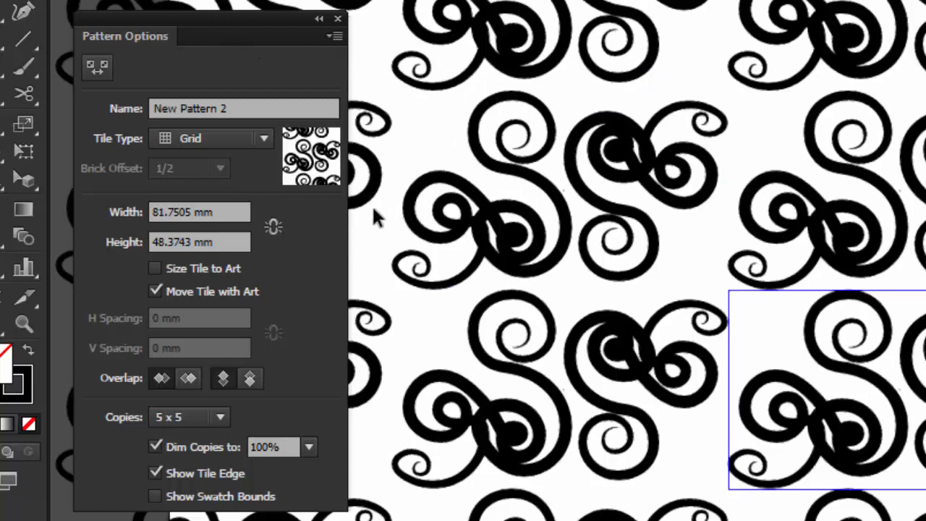
- Name the new pattern CURLS
{"action": "left_click", "coordinate": [207, 108]}
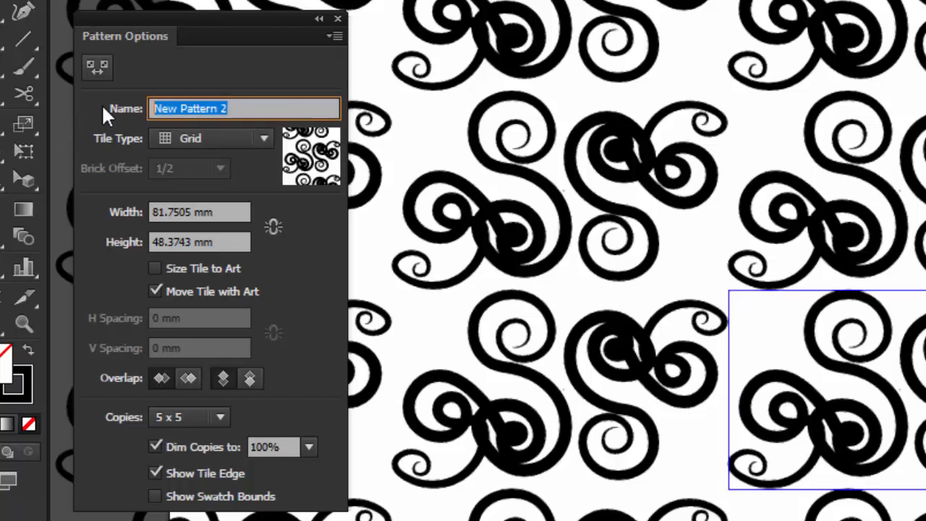
{"action": "type", "text": "CUR"}
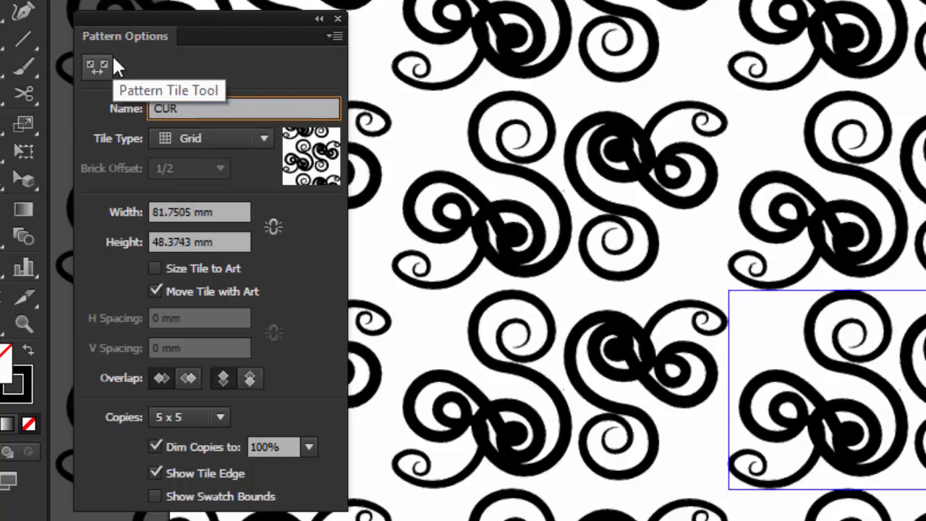
{"action": "type", "text": "LS"}
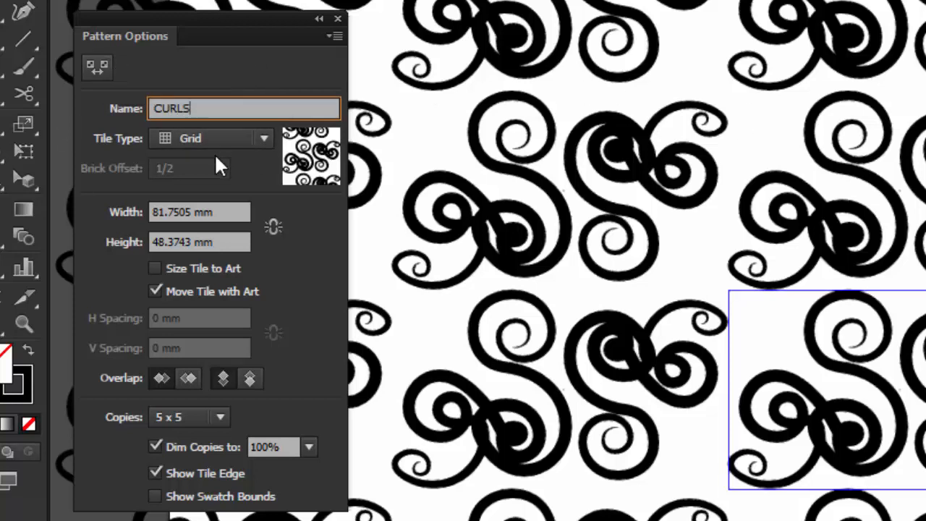
- Compare the Brick by Row and Brick by Column tile types for the pattern, settling on Brick by Row
{"action": "left_click", "coordinate": [241, 138]}
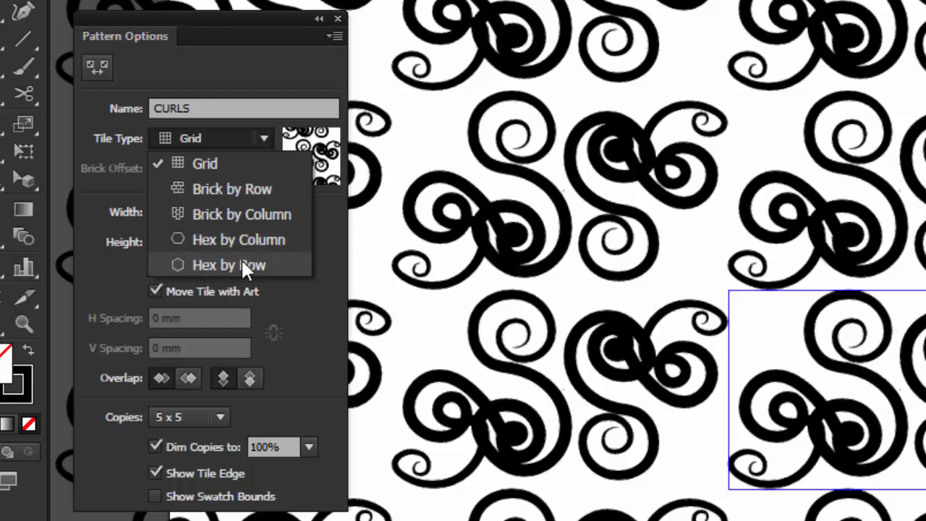
{"action": "left_click", "coordinate": [233, 188]}
{"action": "left_click", "coordinate": [237, 137]}
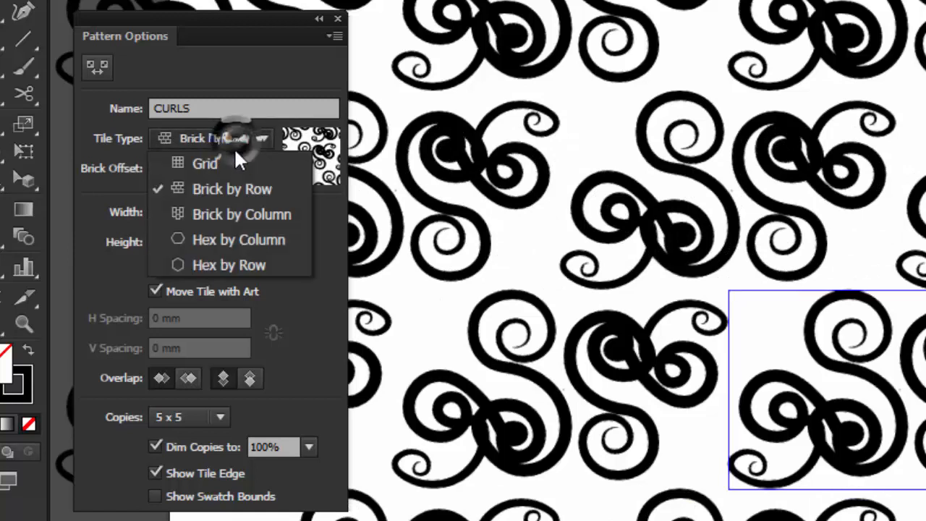
{"action": "left_click", "coordinate": [232, 216]}
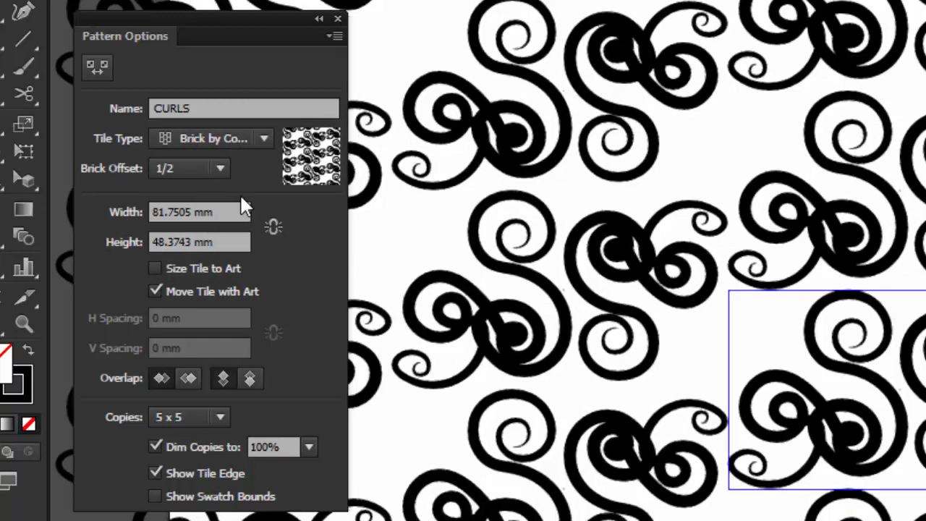
{"action": "left_click", "coordinate": [261, 138]}
{"action": "left_click", "coordinate": [235, 189]}
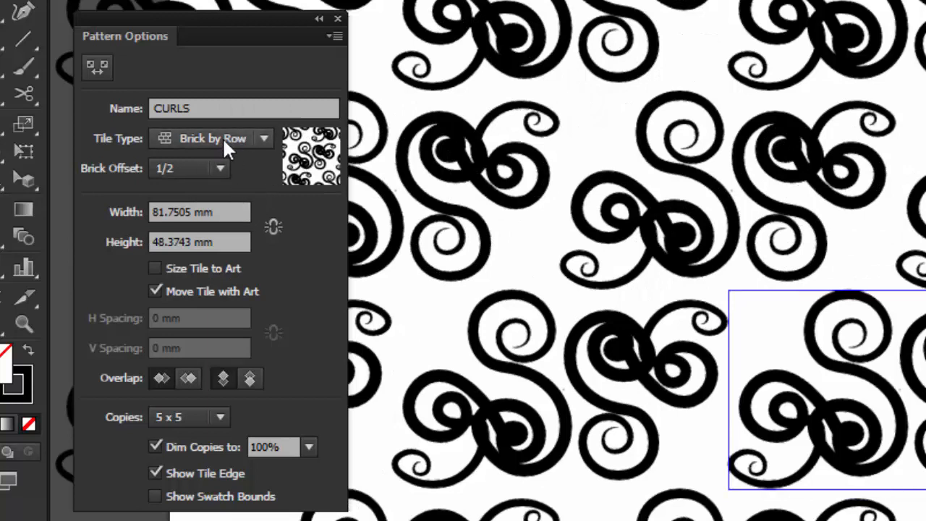
- Try brick offsets of 4/5, 1/4 and 3/4 for the pattern, settling on 4/5
{"action": "left_click", "coordinate": [188, 168]}
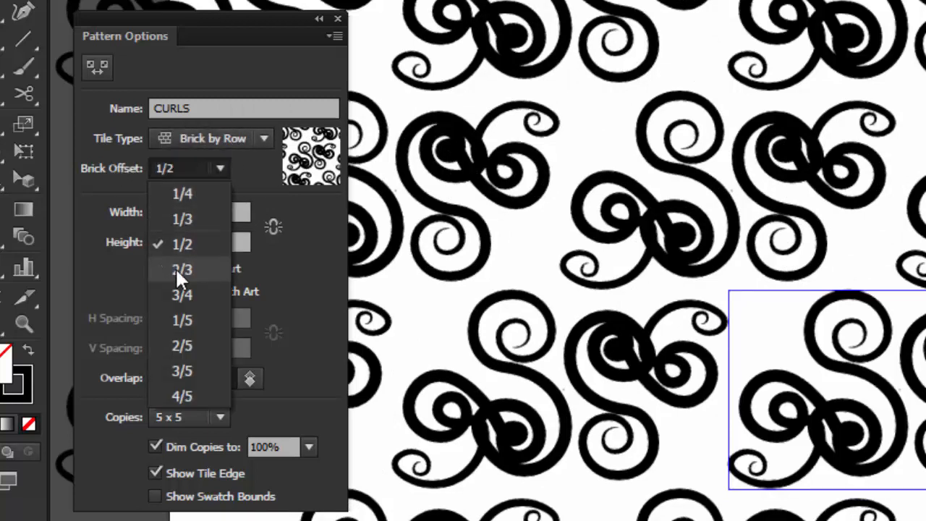
{"action": "left_click", "coordinate": [186, 387]}
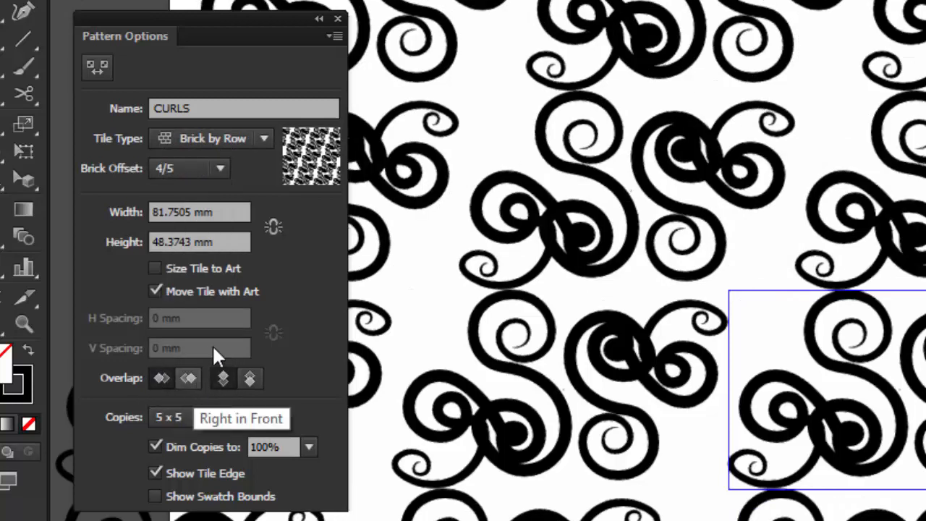
{"action": "left_click", "coordinate": [217, 169]}
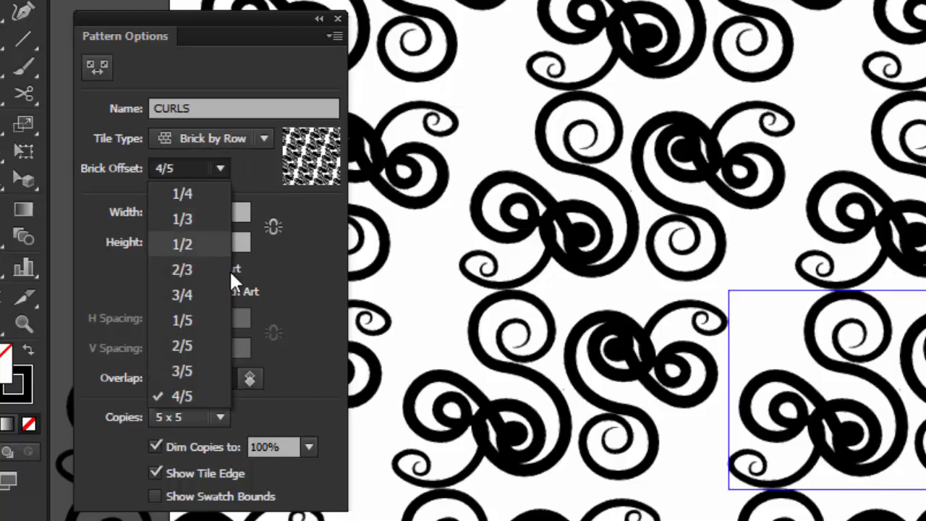
{"action": "left_click", "coordinate": [191, 193]}
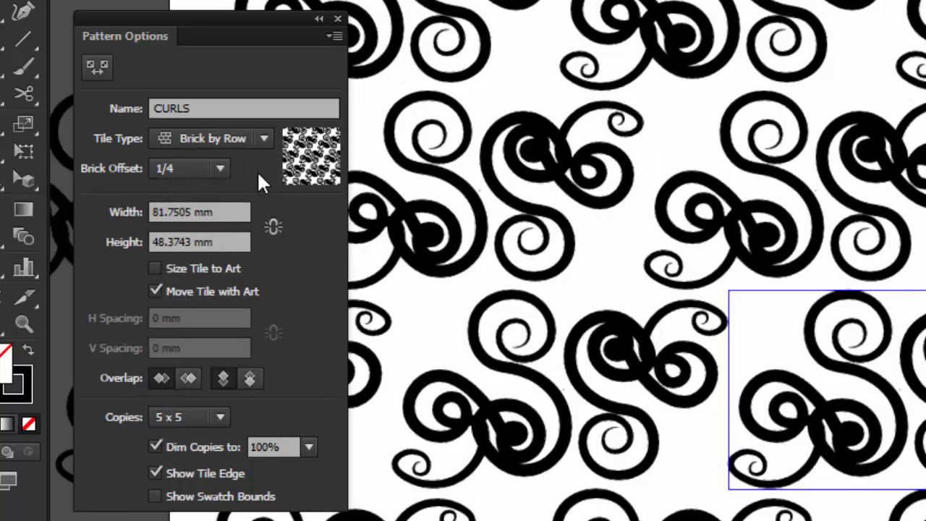
{"action": "left_click", "coordinate": [215, 166]}
{"action": "left_click", "coordinate": [193, 291]}
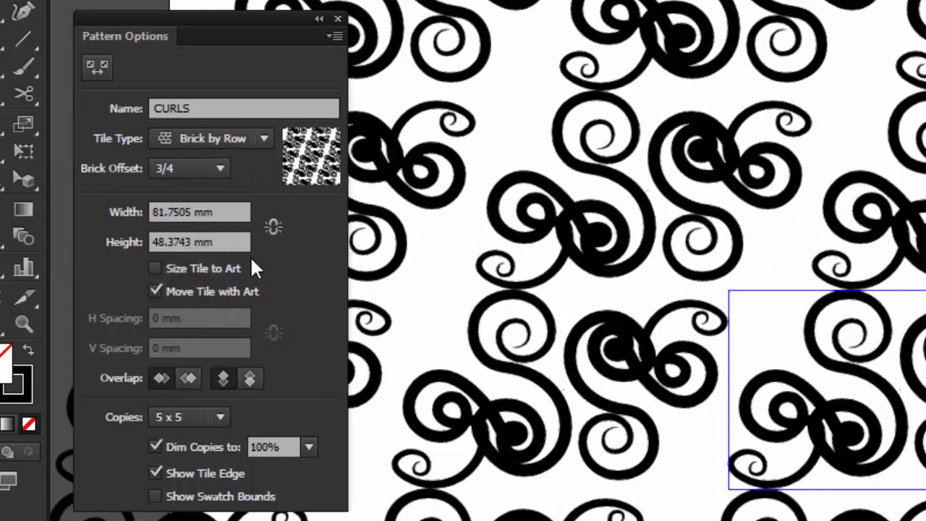
{"action": "left_click", "coordinate": [220, 168]}
{"action": "left_click", "coordinate": [199, 394]}
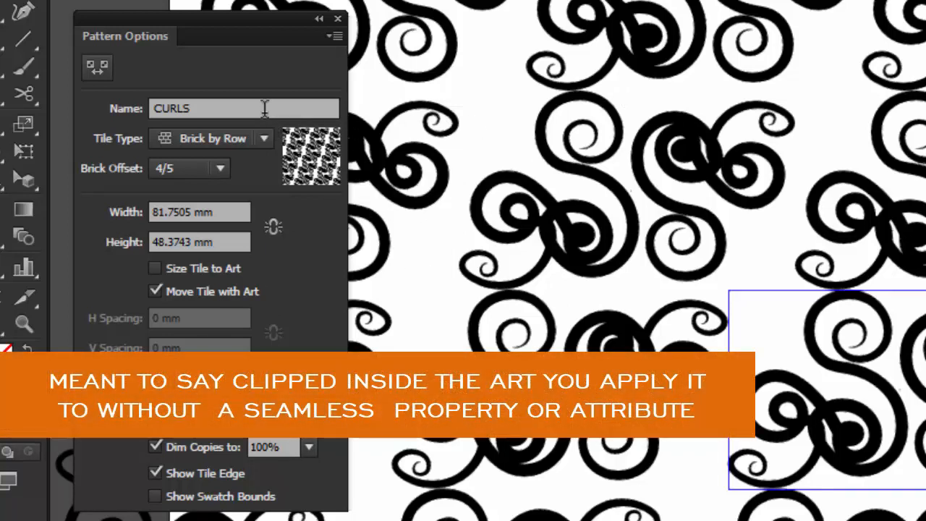
- Try the Size Tile to Art and Show Swatch Bounds options, switching each one on and off again
{"action": "left_click", "coordinate": [155, 267]}
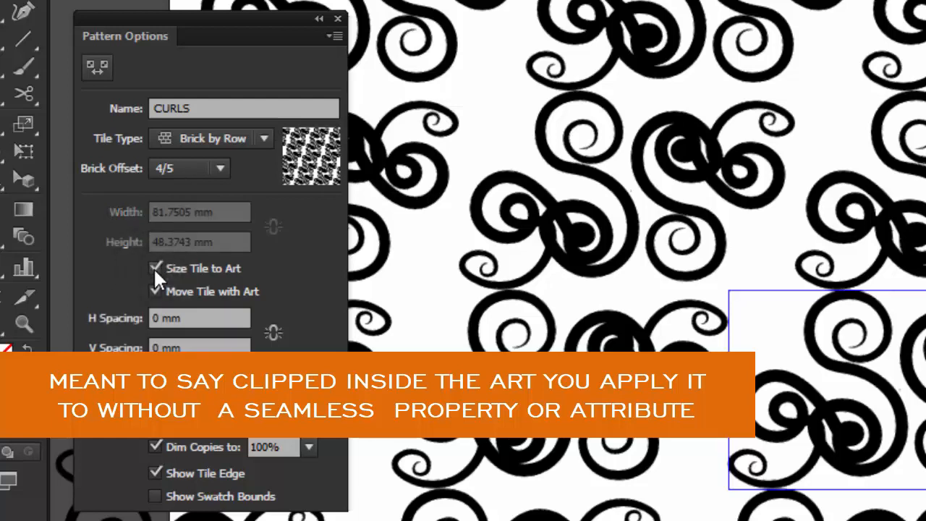
{"action": "left_click", "coordinate": [152, 266]}
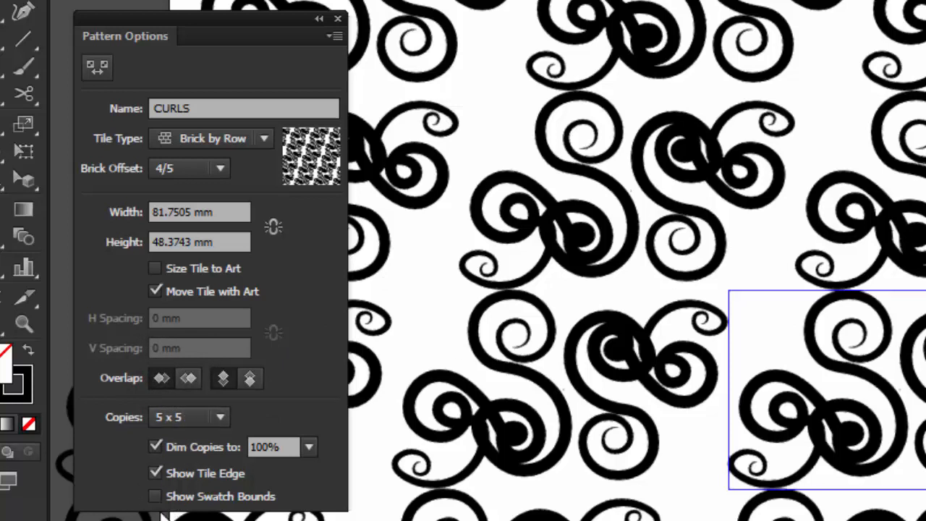
{"action": "left_click", "coordinate": [156, 495]}
{"action": "left_click", "coordinate": [157, 493]}
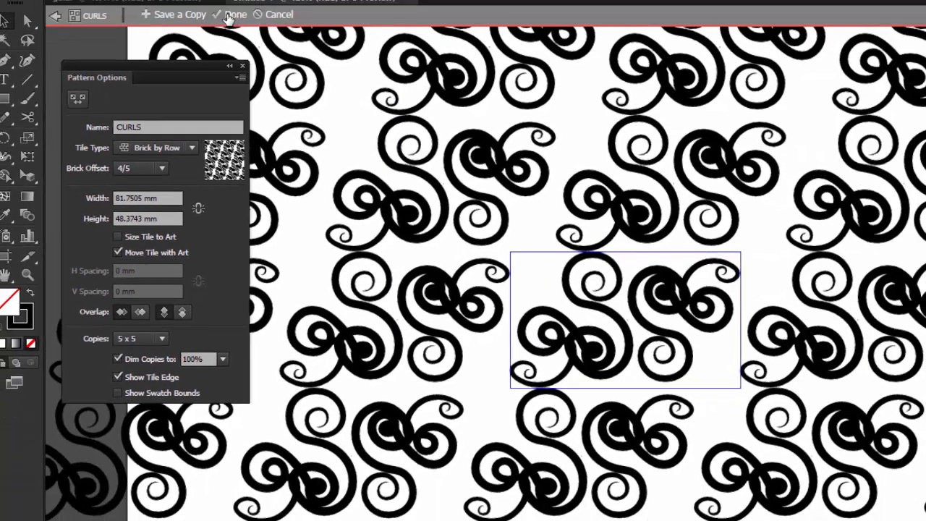
- Finish editing the CURLS pattern and delete both original swirls from the artboard
{"action": "left_click", "coordinate": [227, 17]}
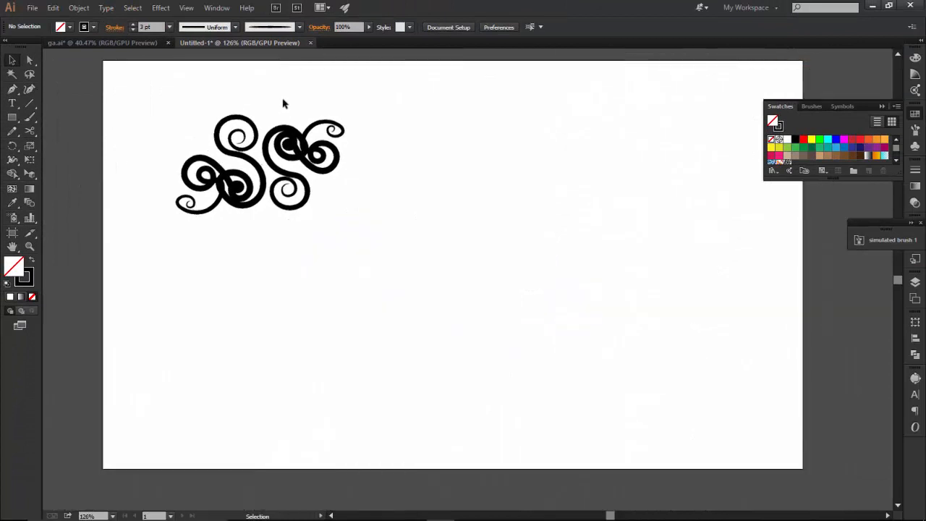
{"action": "left_click", "coordinate": [319, 153]}
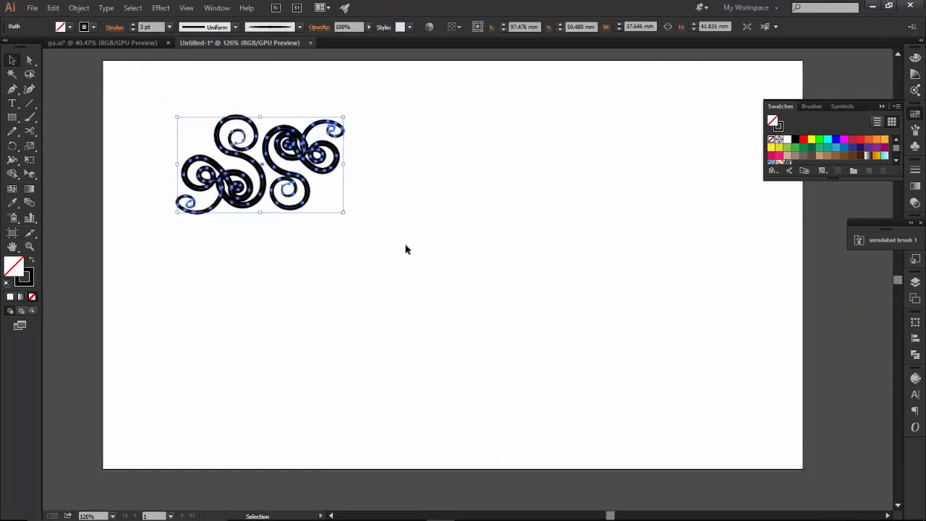
{"action": "key", "text": "Delete"}
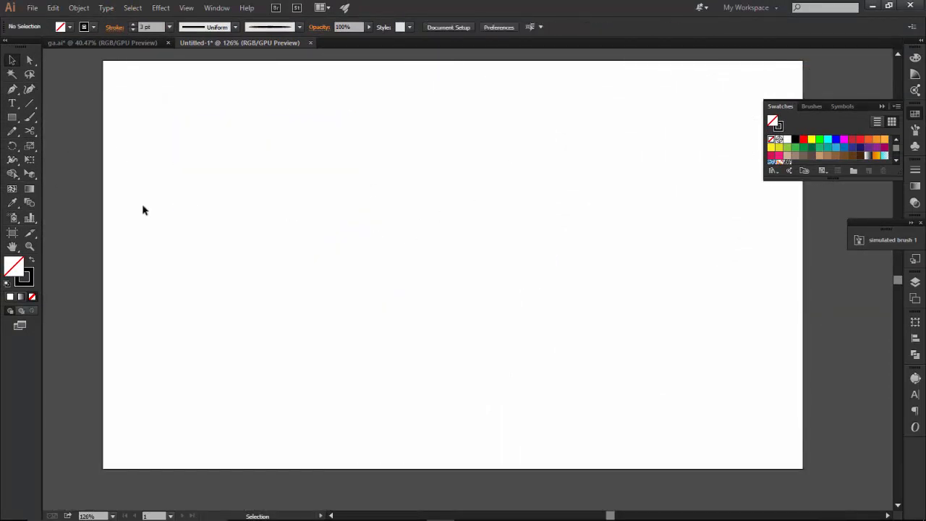
- Activate the Paintbrush and set the CURLS swatch as the fill, leaving the pattern editing mode it opens
{"action": "left_click", "coordinate": [29, 118]}
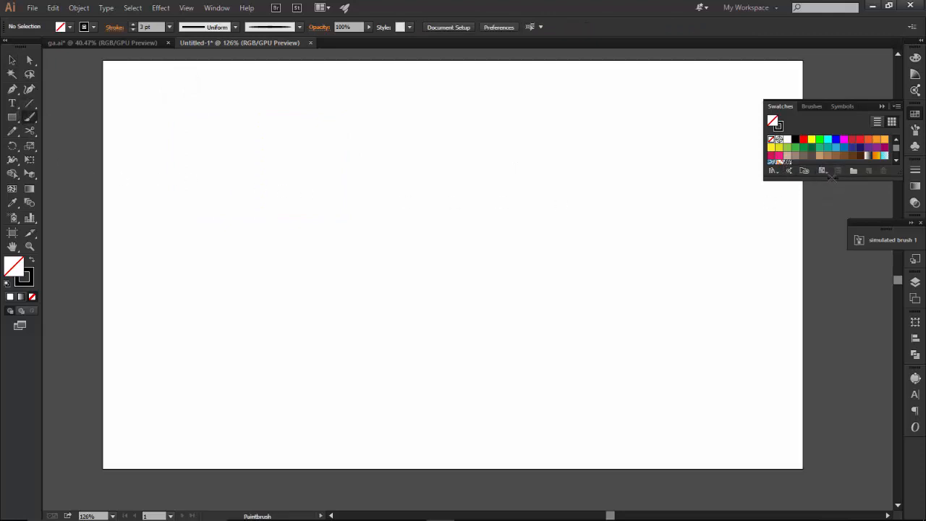
{"action": "left_click_drag", "start_coordinate": [827, 177], "coordinate": [827, 201]}
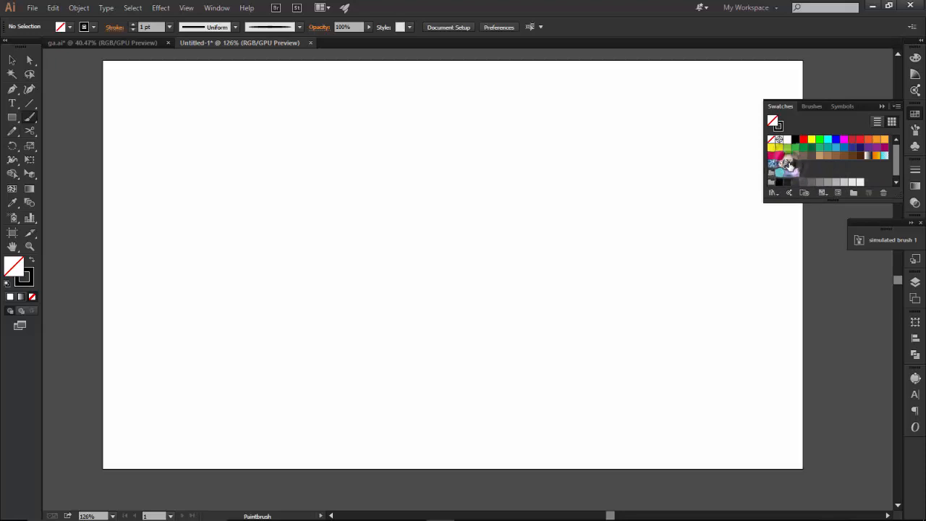
{"action": "double_click", "coordinate": [779, 164]}
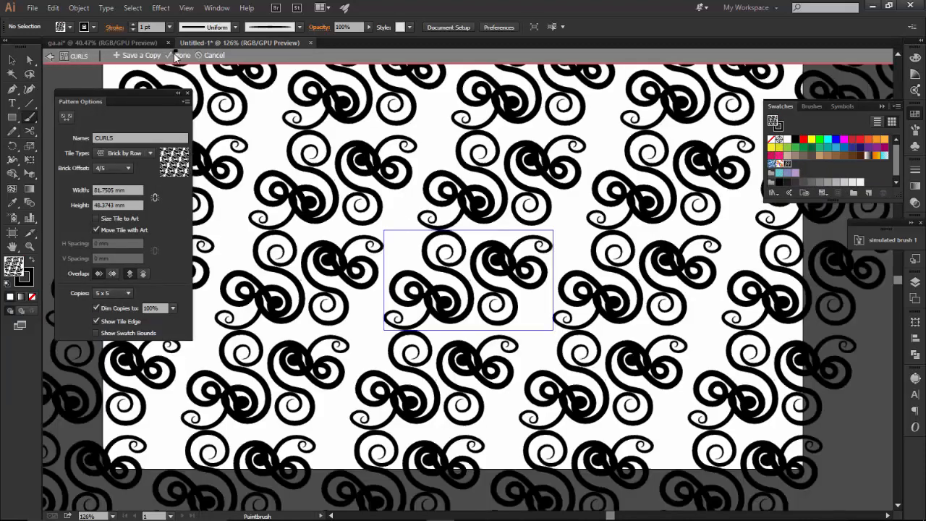
{"action": "left_click", "coordinate": [178, 55]}
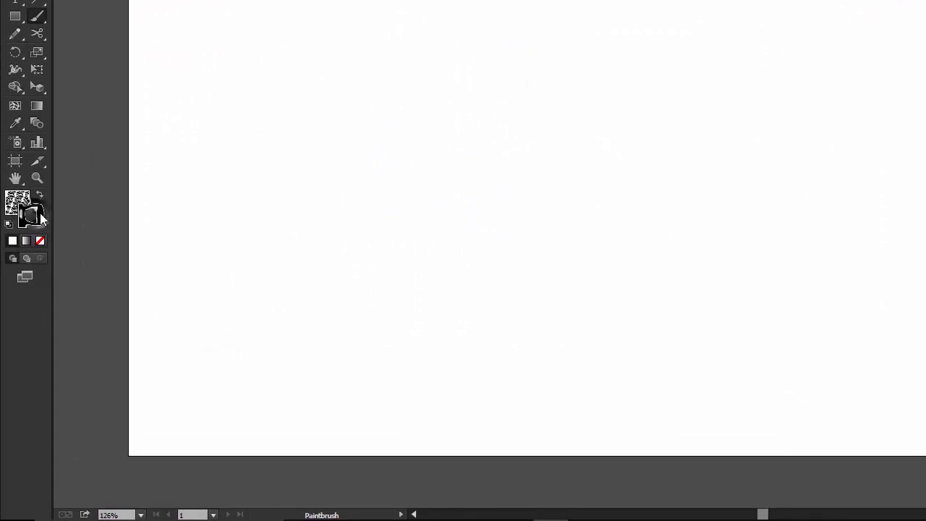
- Apply the CURLS pattern swatch to the stroke color
{"action": "left_click", "coordinate": [40, 217]}
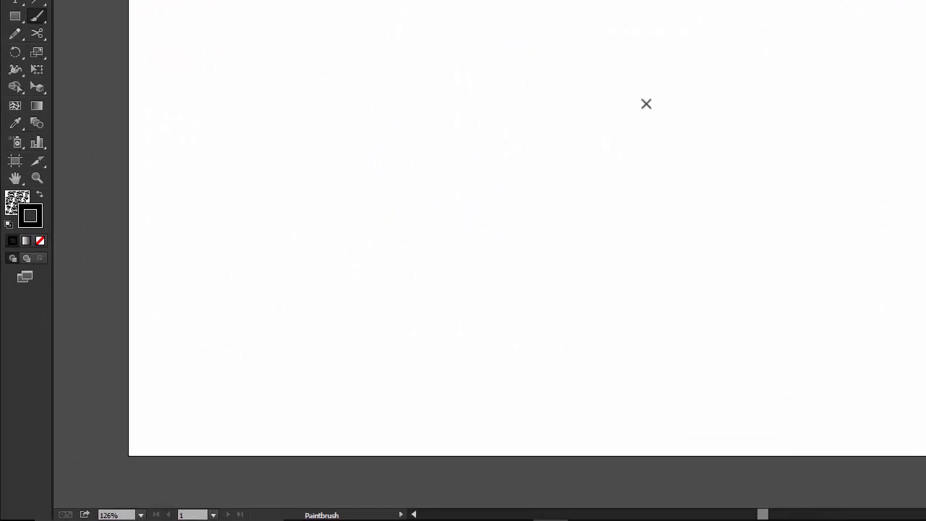
{"action": "left_click", "coordinate": [909, 134]}
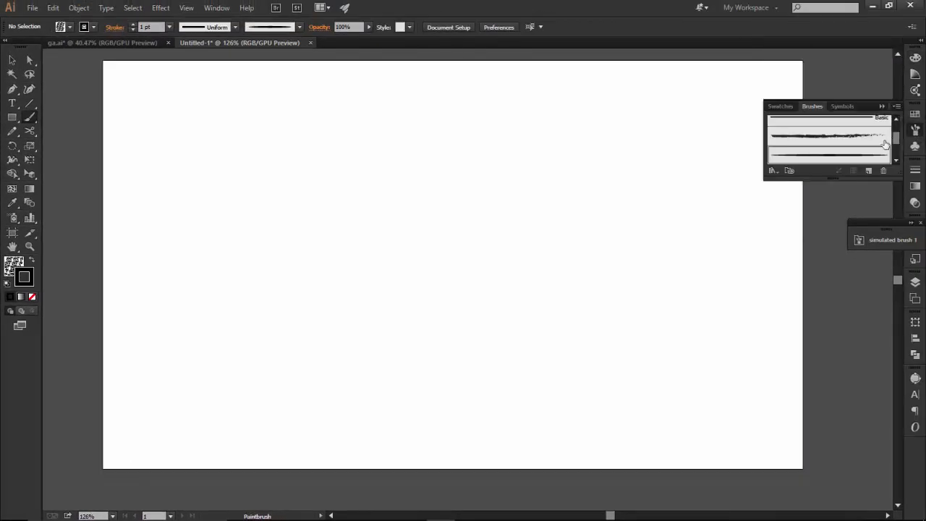
{"action": "left_click", "coordinate": [915, 91]}
{"action": "left_click", "coordinate": [916, 148]}
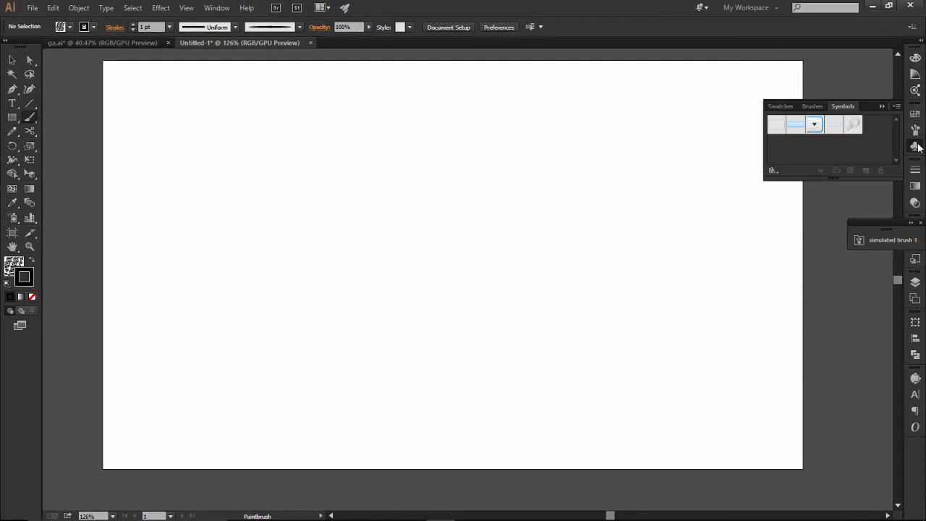
{"action": "left_click", "coordinate": [916, 129]}
{"action": "left_click", "coordinate": [914, 58]}
{"action": "left_click", "coordinate": [914, 74]}
{"action": "left_click", "coordinate": [915, 90]}
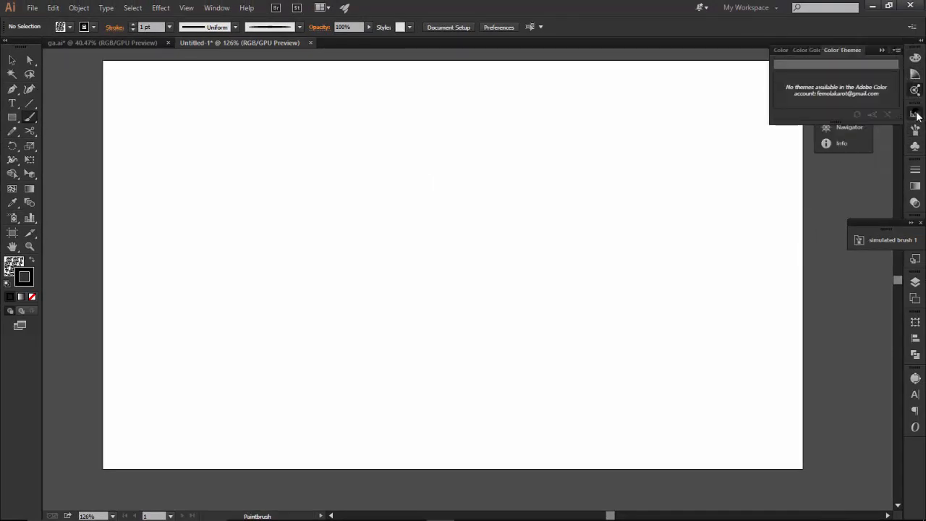
{"action": "left_click", "coordinate": [915, 113]}
{"action": "left_click", "coordinate": [787, 163]}
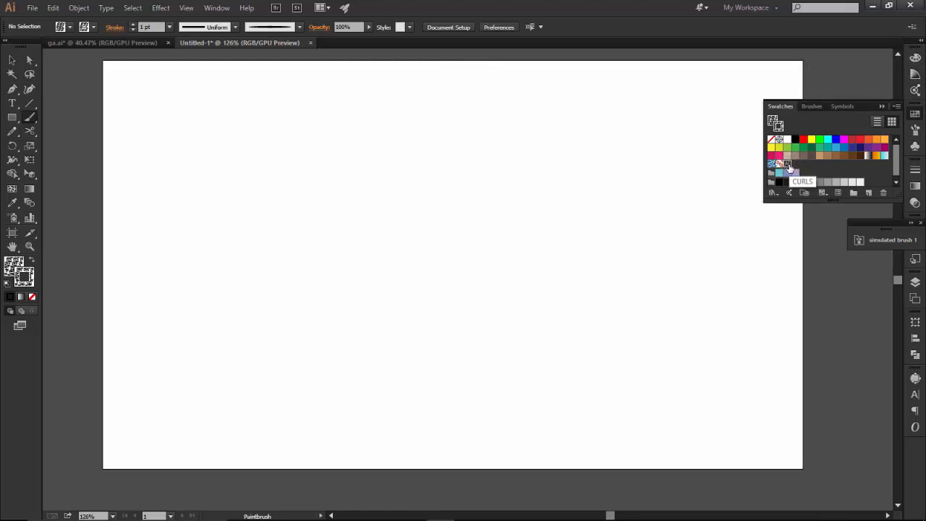
- Paint three flowing, looping curves with the Paintbrush across the middle of the artboard
{"action": "mouse_move", "coordinate": [207, 273]}
{"action": "left_mouse_down"}
{"action": "mouse_move", "coordinate": [222, 238]}
{"action": "mouse_move", "coordinate": [422, 247]}
{"action": "left_mouse_up"}
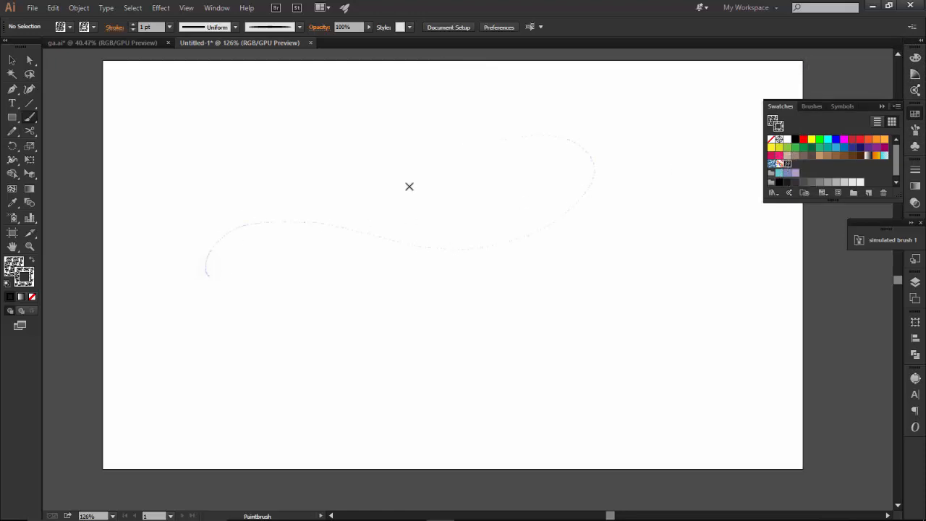
{"action": "left_click_drag", "start_coordinate": [409, 187], "coordinate": [501, 136]}
{"action": "mouse_move", "coordinate": [244, 350]}
{"action": "left_mouse_down"}
{"action": "mouse_move", "coordinate": [554, 224]}
{"action": "mouse_move", "coordinate": [382, 328]}
{"action": "left_mouse_up"}
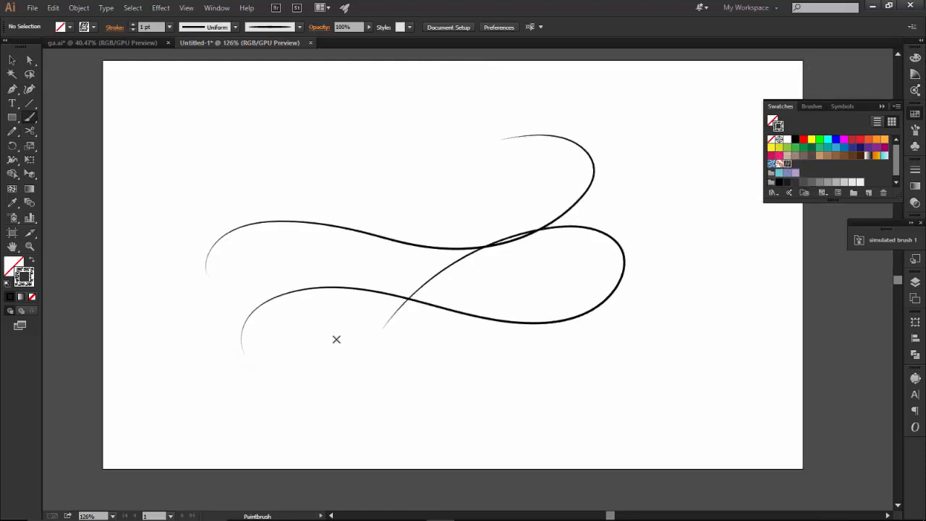
{"action": "mouse_move", "coordinate": [254, 367]}
{"action": "left_mouse_down"}
{"action": "mouse_move", "coordinate": [368, 345]}
{"action": "mouse_move", "coordinate": [252, 340]}
{"action": "left_mouse_up"}
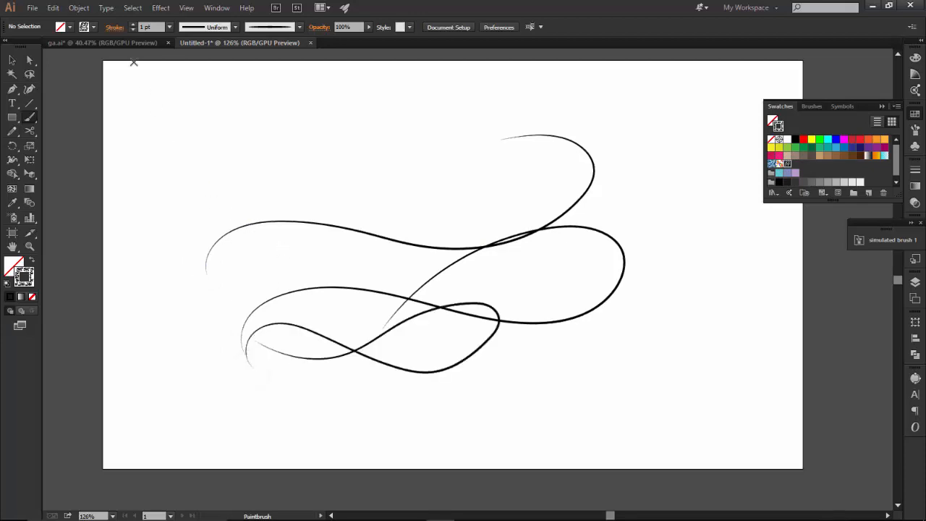
- Thicken the uppermost painted curve's stroke to 12 pt
{"action": "left_click", "coordinate": [12, 60]}
{"action": "left_click", "coordinate": [309, 226]}
{"action": "left_click", "coordinate": [133, 24]}
{"action": "left_click", "coordinate": [133, 25]}
{"action": "left_click", "coordinate": [133, 25]}
{"action": "left_click", "coordinate": [133, 25]}
{"action": "left_click", "coordinate": [133, 24]}
{"action": "left_click", "coordinate": [133, 24]}
{"action": "left_click", "coordinate": [133, 25]}
{"action": "left_click", "coordinate": [354, 205]}
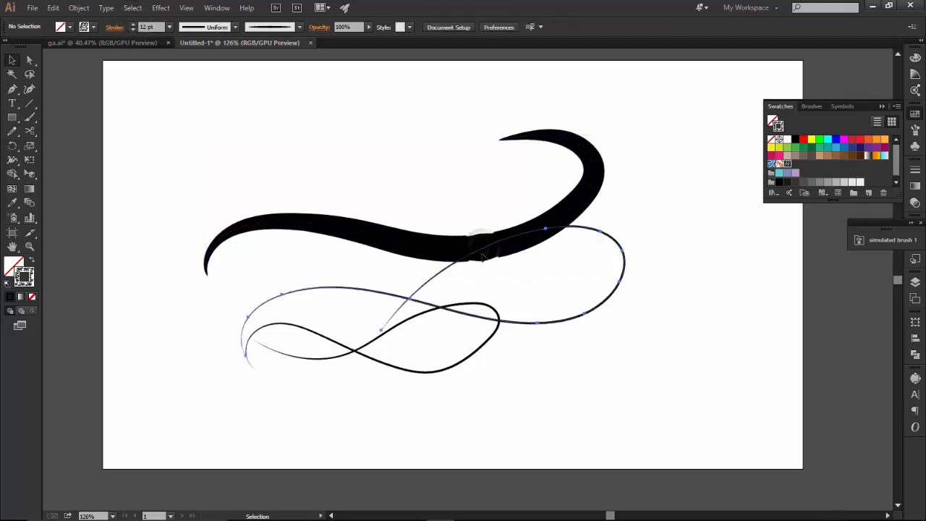
- Undo the last several stroke weight increases on the uppermost curve
{"action": "left_click", "coordinate": [483, 249]}
{"action": "key", "text": "a"}
{"action": "key", "text": "ctrl+z"}
{"action": "key", "text": "ctrl+z"}
{"action": "key", "text": "ctrl+z"}
{"action": "key", "text": "ctrl+z"}
{"action": "key", "text": "ctrl+z"}
{"action": "key", "text": "ctrl+z"}
{"action": "key", "text": "ctrl+z"}
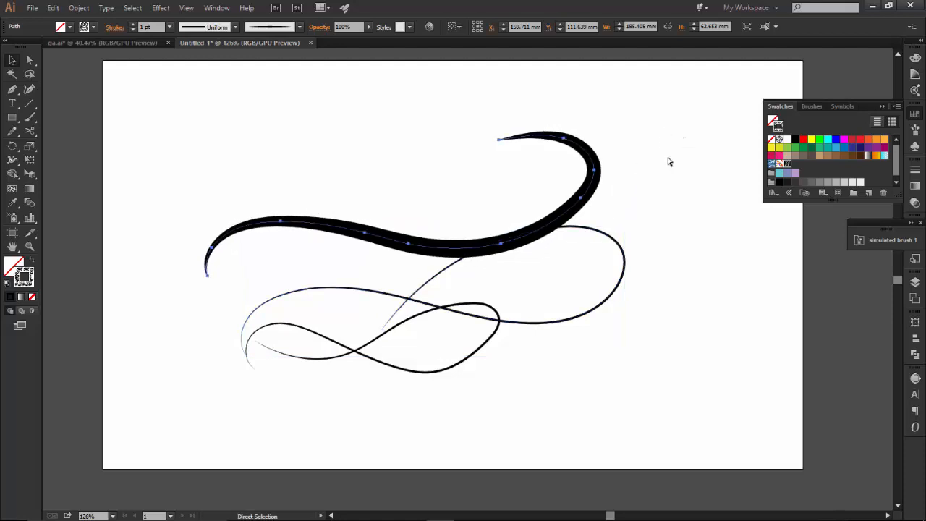
{"action": "left_click", "coordinate": [295, 311]}
- Draw a rectangle about 68 by 44 mm above the curves and thicken its CURLS-patterned stroke
{"action": "left_click", "coordinate": [12, 117]}
{"action": "left_click_drag", "start_coordinate": [187, 104], "coordinate": [328, 193]}
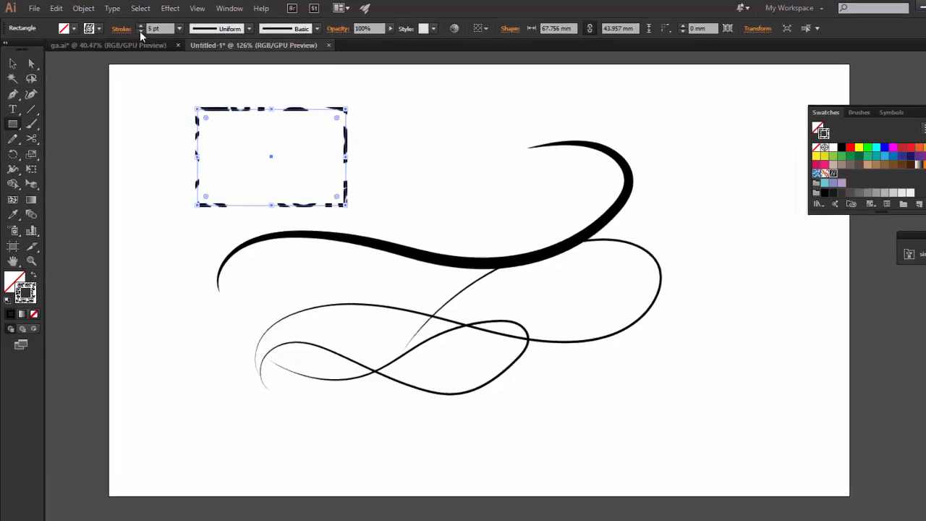
{"action": "left_click", "coordinate": [165, 30]}
{"action": "left_click", "coordinate": [165, 30]}
{"action": "left_click", "coordinate": [165, 30]}
- Delete the three painted curves, leaving only the patterned rectangle on the artboard
{"action": "left_click", "coordinate": [15, 74]}
{"action": "left_click", "coordinate": [129, 119]}
{"action": "left_click", "coordinate": [742, 209]}
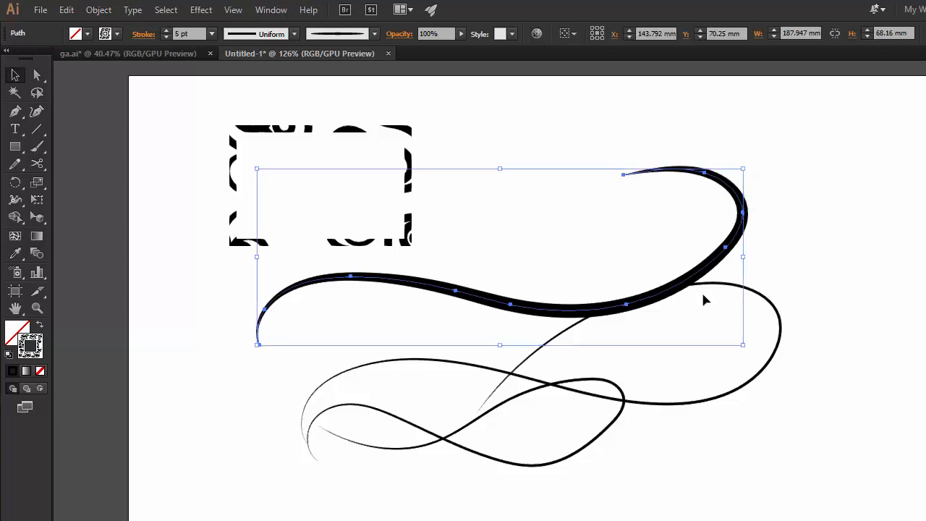
{"action": "key", "text": "Delete"}
{"action": "left_click", "coordinate": [581, 326]}
{"action": "key", "text": "Delete"}
{"action": "left_click", "coordinate": [576, 385]}
{"action": "key", "text": "Delete"}
- Enlarge the CURLS-patterned rectangle across most of the artboard and delete it
{"action": "left_click", "coordinate": [407, 239]}
{"action": "left_click_drag", "start_coordinate": [409, 241], "coordinate": [762, 452]}
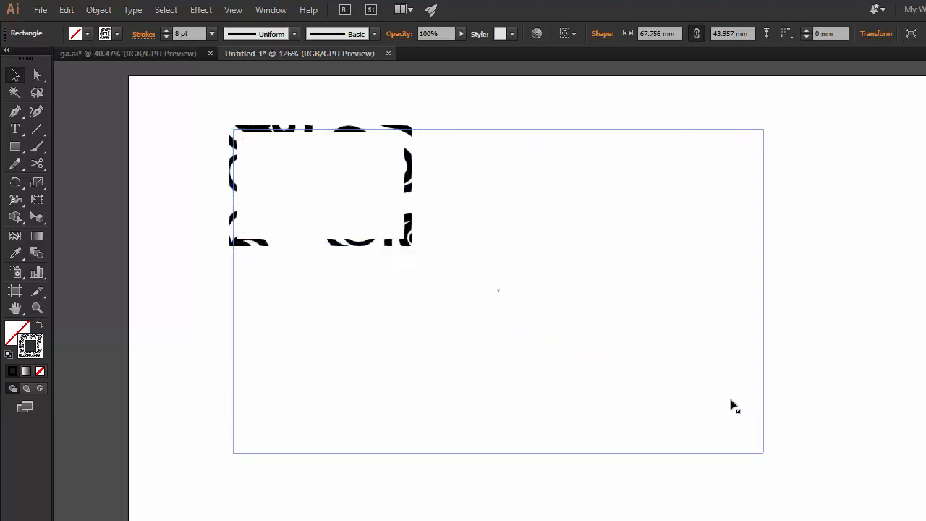
{"action": "left_click", "coordinate": [775, 349]}
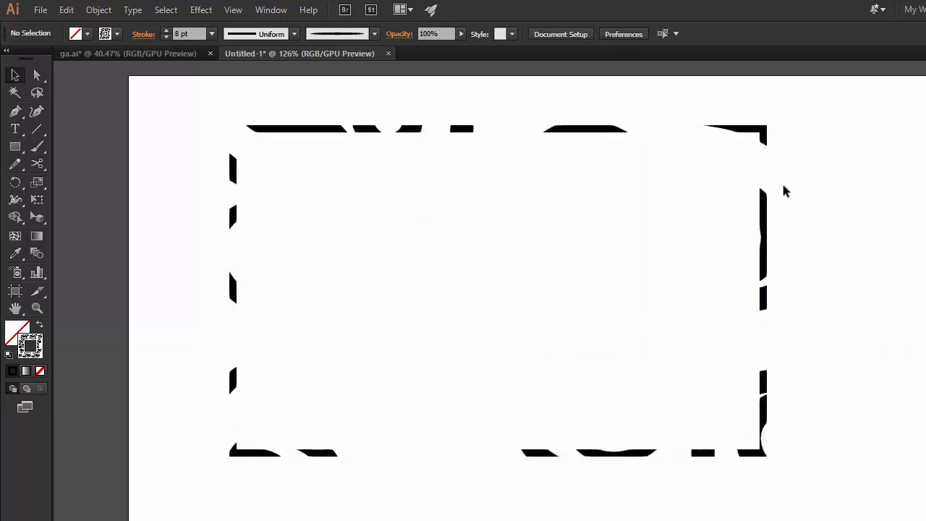
{"action": "left_click", "coordinate": [456, 132]}
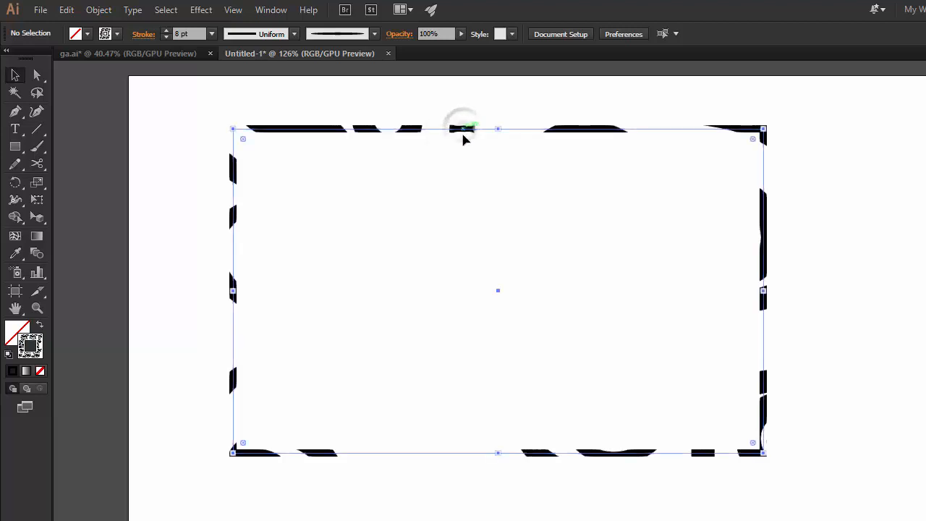
{"action": "key", "text": "Delete"}
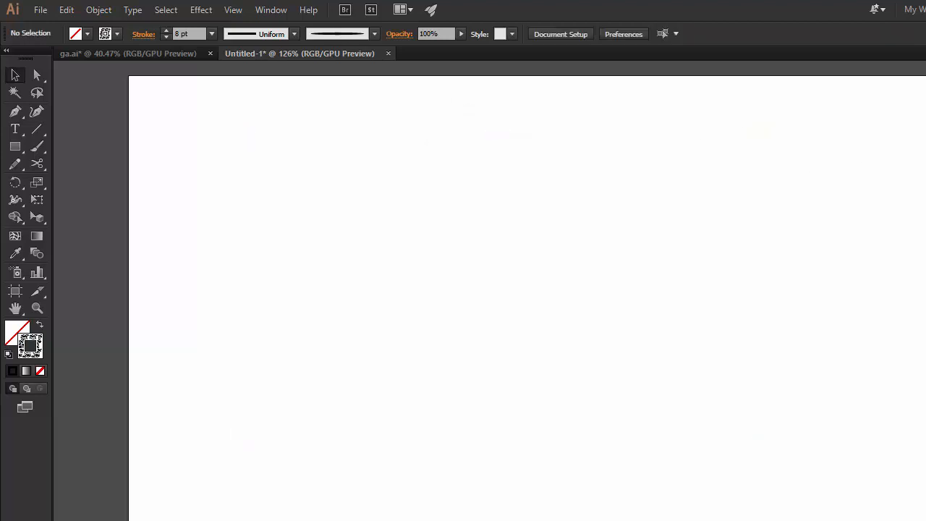
- Draw a narrow upright rectangle about 6 by 38 mm with no fill and a plain black stroke
{"action": "left_click", "coordinate": [14, 146]}
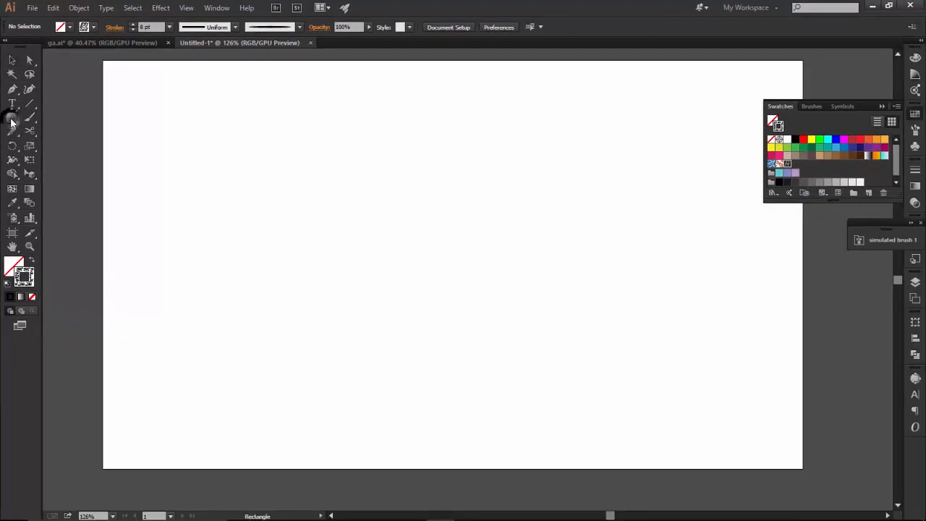
{"action": "left_click", "coordinate": [11, 121]}
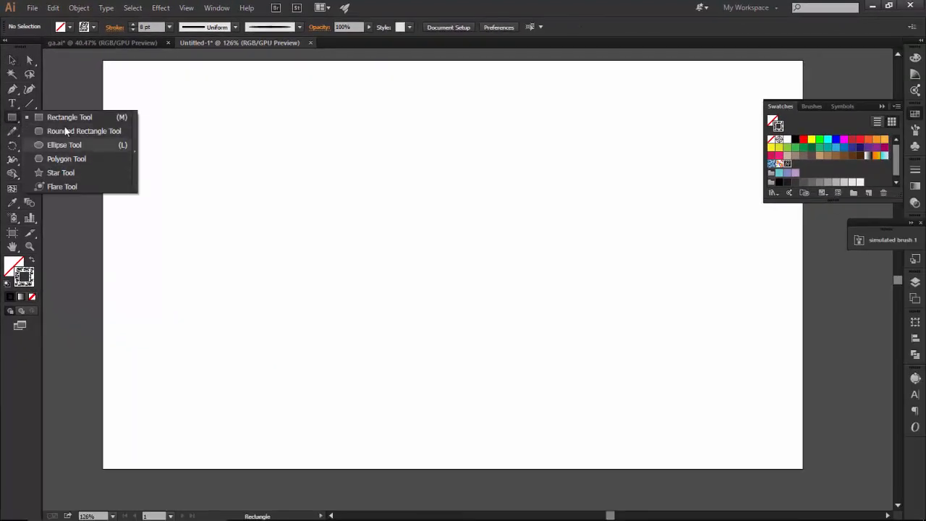
{"action": "left_click", "coordinate": [101, 117]}
{"action": "mouse_move", "coordinate": [230, 157]}
{"action": "left_mouse_down"}
{"action": "mouse_move", "coordinate": [246, 225]}
{"action": "mouse_move", "coordinate": [238, 231]}
{"action": "mouse_move", "coordinate": [256, 242]}
{"action": "left_mouse_up"}
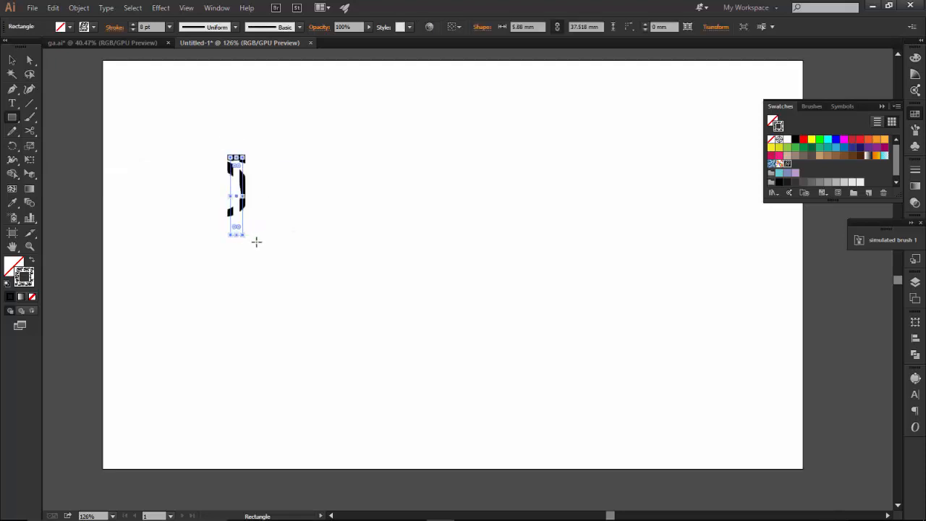
{"action": "left_click", "coordinate": [32, 296]}
{"action": "left_click", "coordinate": [10, 294]}
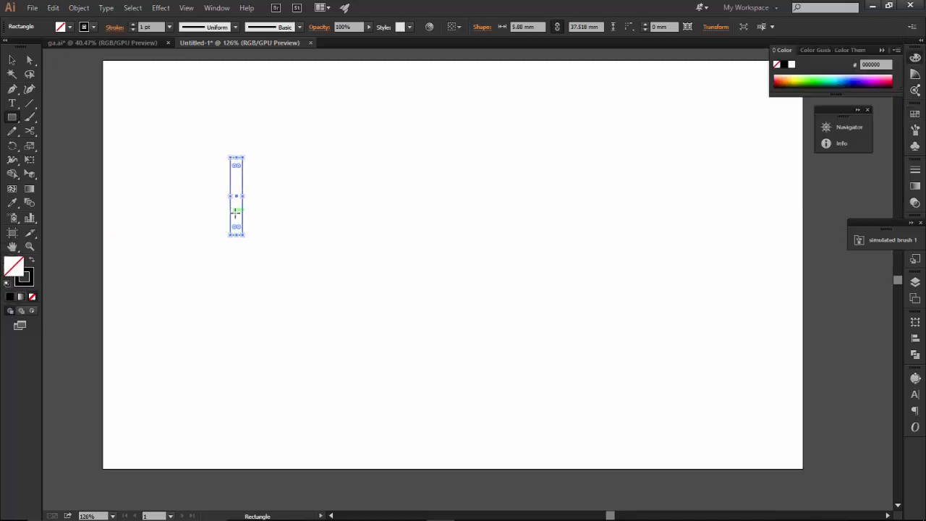
- Add anchor points midway on both long sides of the rectangle and shift them right to form a chevron about 16 mm wide
{"action": "key", "text": "p"}
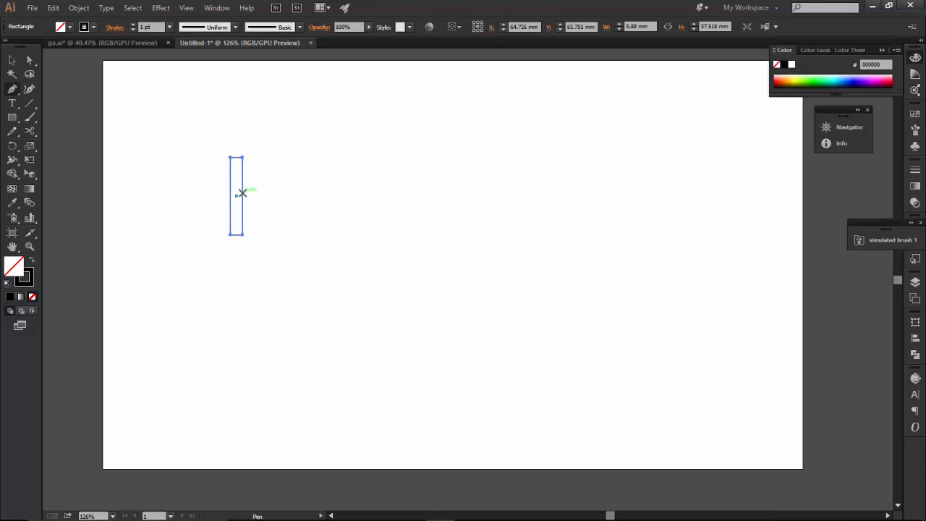
{"action": "left_click", "coordinate": [231, 196]}
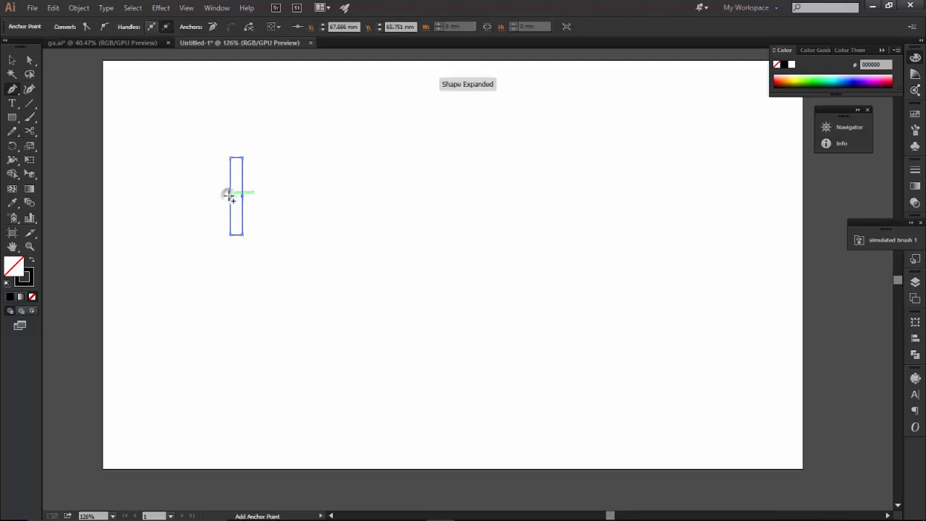
{"action": "key", "text": "a"}
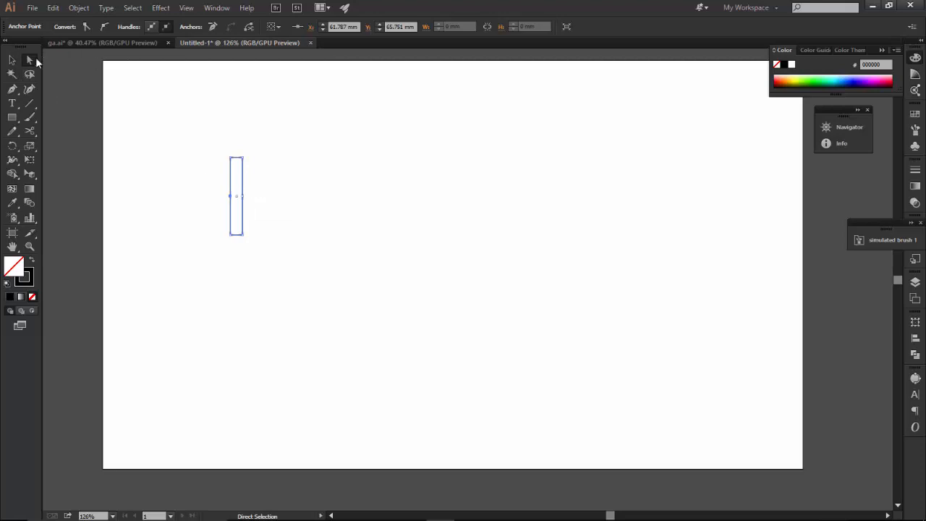
{"action": "left_click_drag", "start_coordinate": [274, 182], "coordinate": [186, 209]}
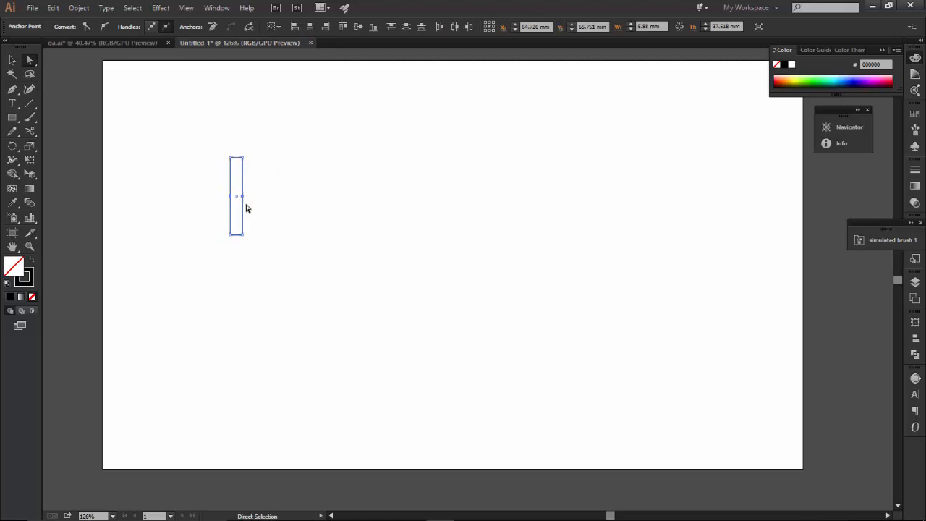
{"action": "left_click_drag", "start_coordinate": [249, 199], "coordinate": [272, 208]}
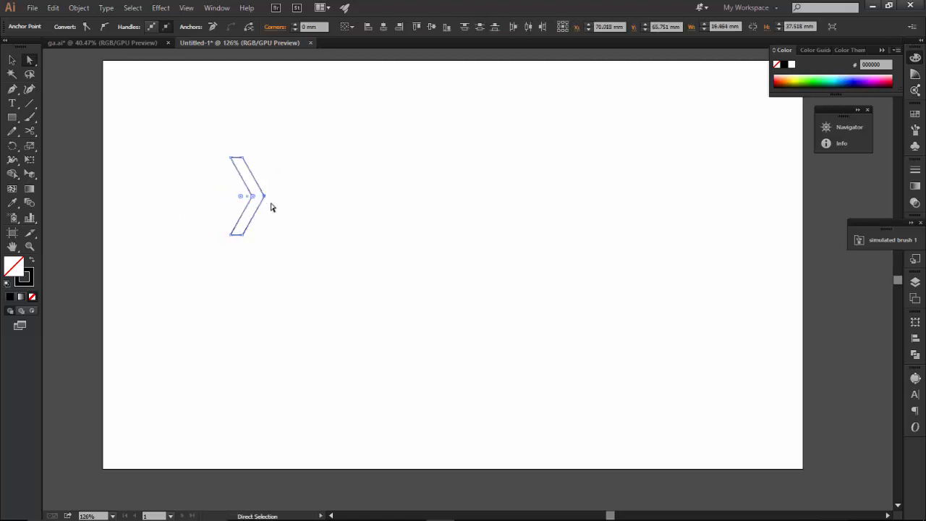
{"action": "key", "text": "alt"}
{"action": "key", "text": "v"}
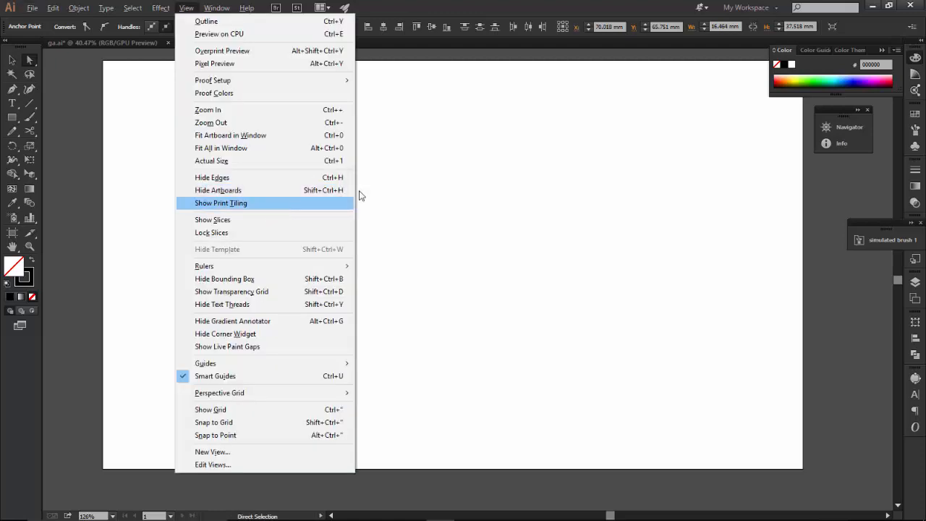
{"action": "left_click", "coordinate": [415, 185]}
- Duplicate the chevron just to its right to make a pair of right-pointing chevrons
{"action": "left_click", "coordinate": [243, 199]}
{"action": "key", "text": "v"}
{"action": "left_click_drag", "start_coordinate": [259, 209], "coordinate": [292, 207]}
- Try to mirror a left-hand duplicate of the chevron pair with the Reflect tool
{"action": "left_click_drag", "start_coordinate": [316, 273], "coordinate": [207, 166]}
{"action": "left_click_drag", "start_coordinate": [278, 209], "coordinate": [254, 206]}
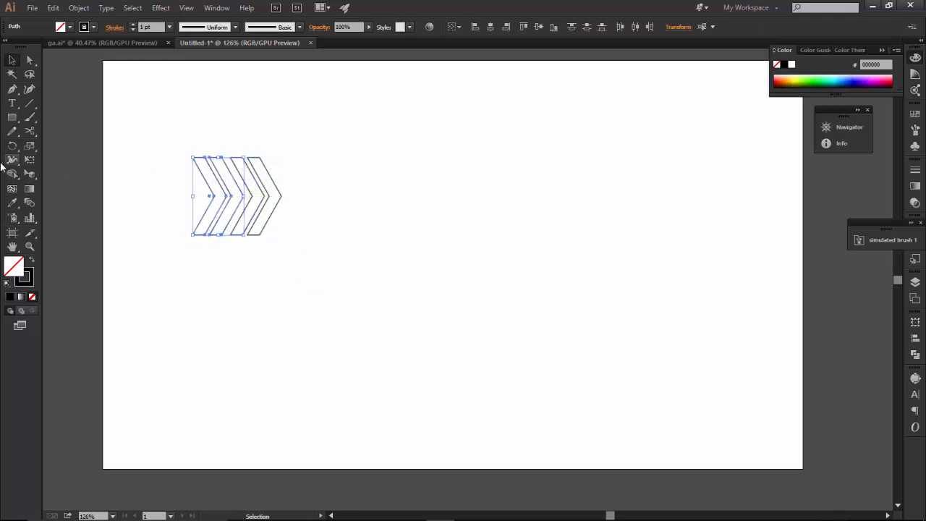
{"action": "left_click_drag", "start_coordinate": [13, 150], "coordinate": [64, 158]}
{"action": "left_click_drag", "start_coordinate": [241, 200], "coordinate": [411, 194]}
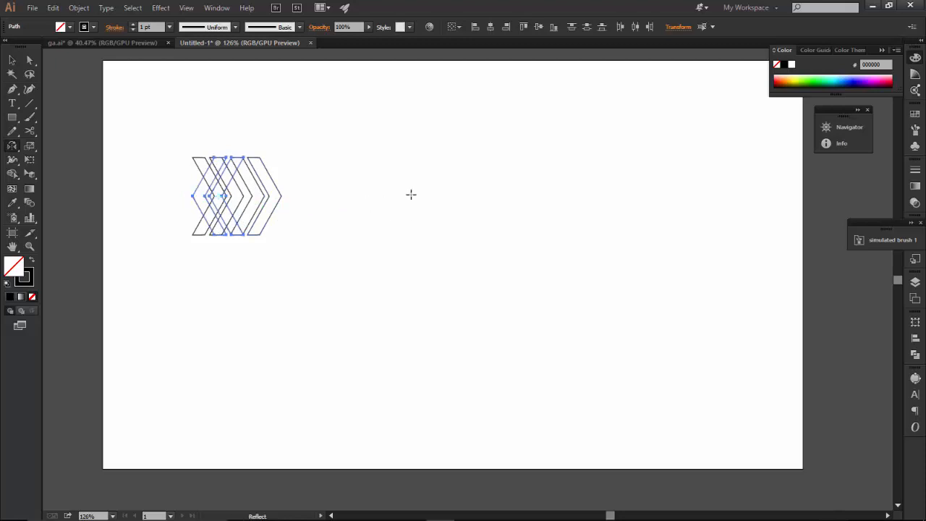
{"action": "key", "text": "ctrl+z"}
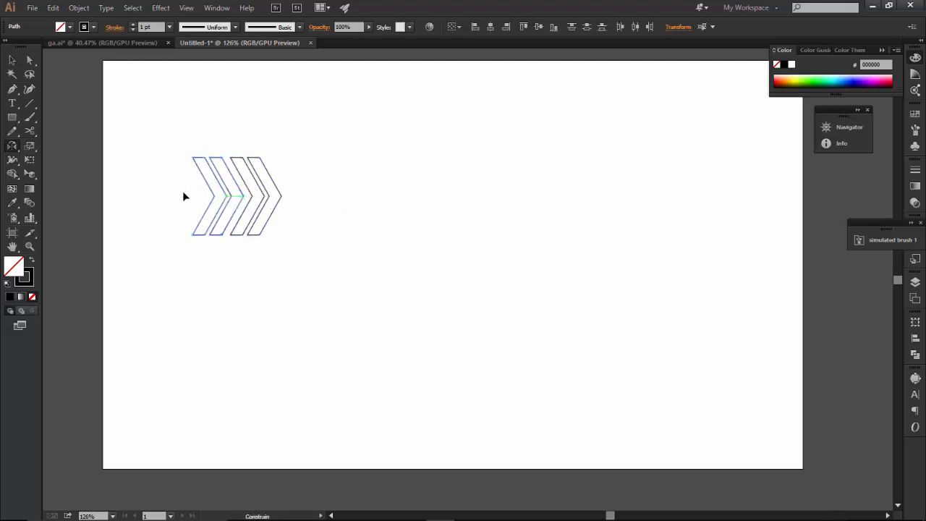
{"action": "left_click", "coordinate": [12, 147]}
{"action": "left_click_drag", "start_coordinate": [244, 196], "coordinate": [161, 197]}
{"action": "left_click", "coordinate": [11, 62]}
{"action": "key", "text": "Delete"}
- Duplicate the chevron pair to the left and rotate the copy 180° so it points left
{"action": "left_click_drag", "start_coordinate": [299, 151], "coordinate": [210, 239]}
{"action": "left_click_drag", "start_coordinate": [278, 208], "coordinate": [224, 201]}
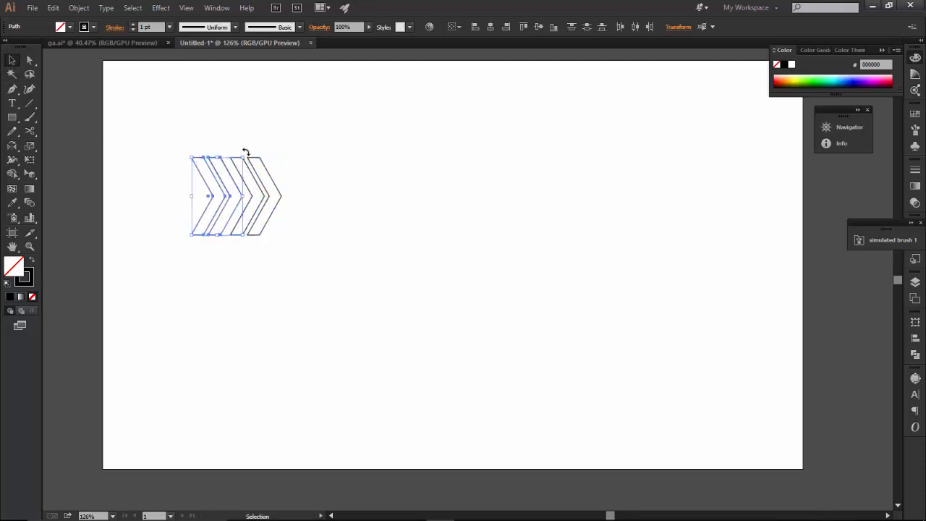
{"action": "left_click_drag", "start_coordinate": [245, 150], "coordinate": [181, 221]}
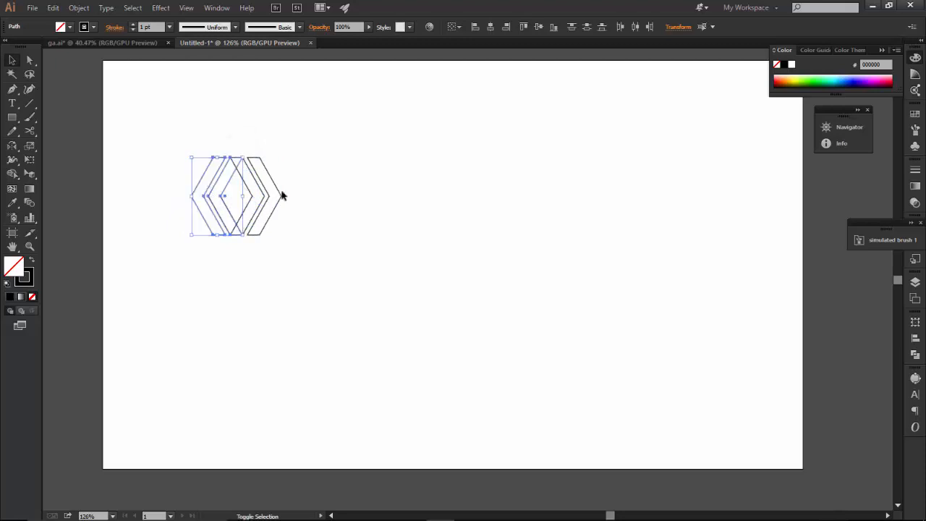
- Reposition the left-pointing chevrons horizontally so they overlap the right-pointing pair in a criss-cross lattice
{"action": "key", "text": "shift+Left"}
{"action": "left_click", "coordinate": [421, 214]}
{"action": "left_click_drag", "start_coordinate": [145, 163], "coordinate": [209, 226]}
{"action": "key", "text": "shift+Left"}
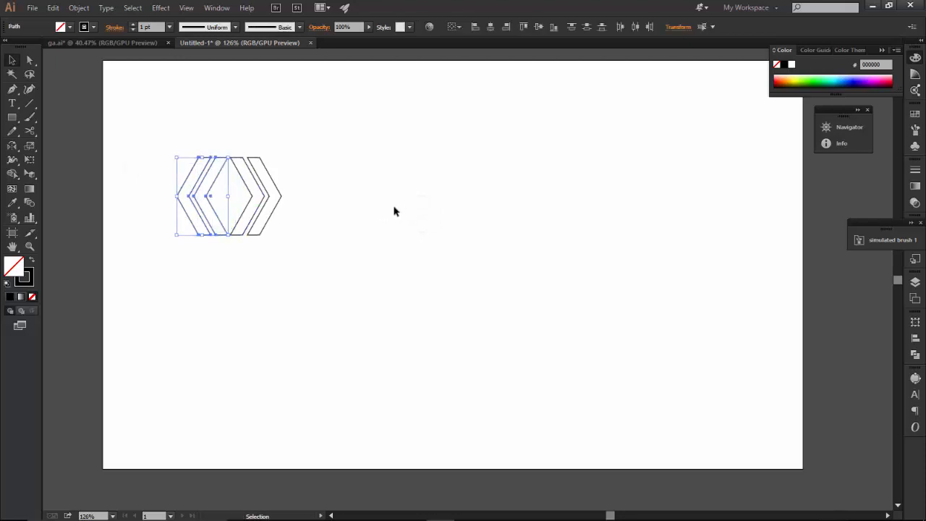
{"action": "left_click", "coordinate": [356, 201]}
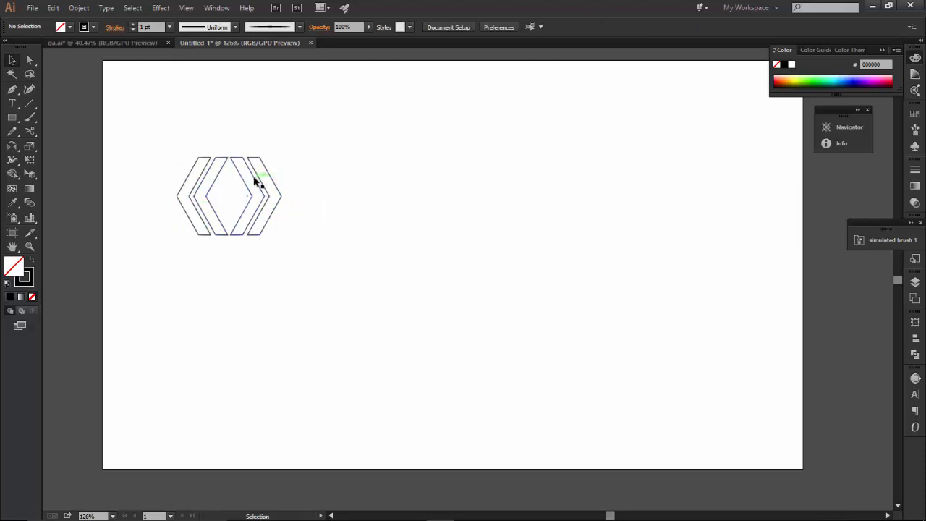
{"action": "left_click_drag", "start_coordinate": [166, 154], "coordinate": [259, 192]}
{"action": "left_click", "coordinate": [362, 193]}
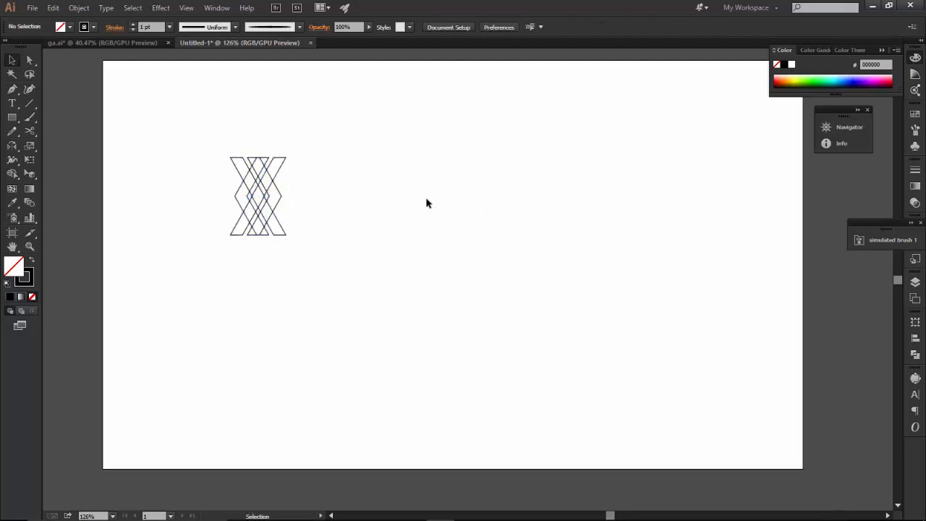
- Fill the leftmost right-pointing chevron with red (ff0000)
{"action": "left_click", "coordinate": [233, 162]}
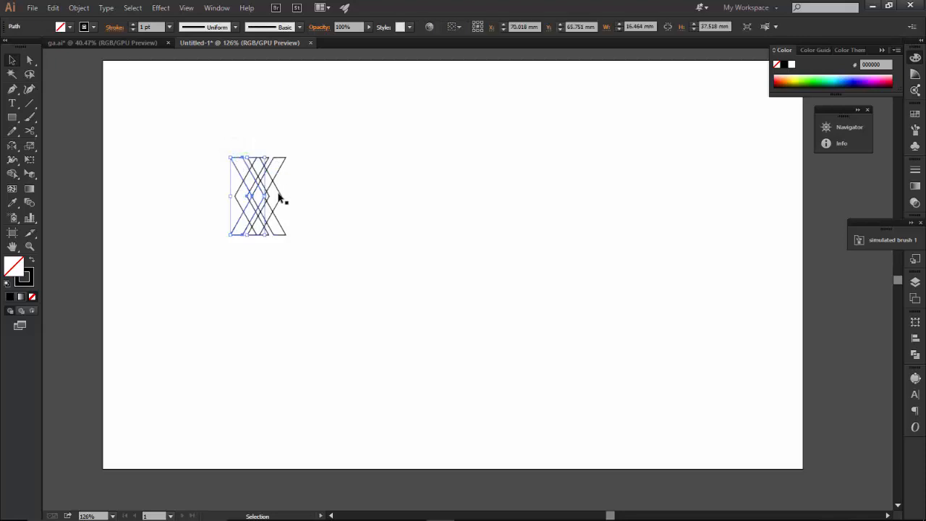
{"action": "double_click", "coordinate": [22, 273]}
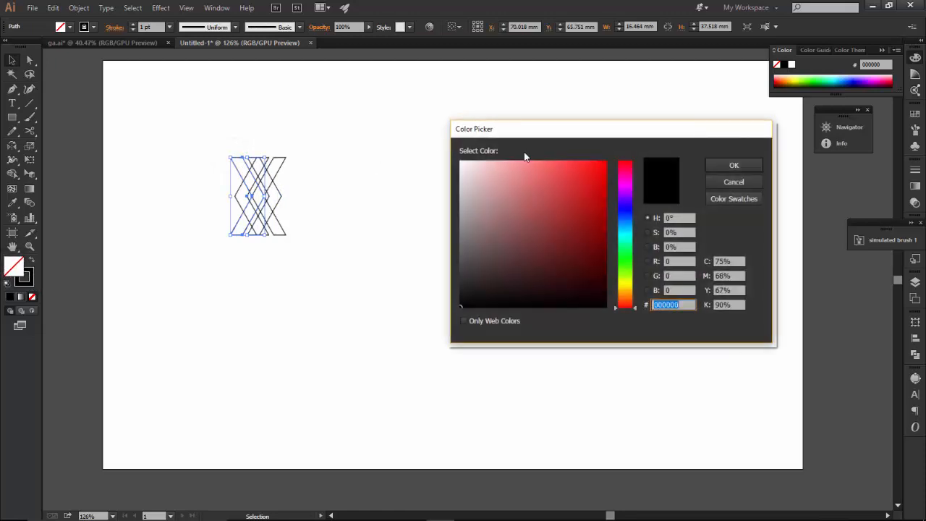
{"action": "left_click", "coordinate": [605, 161]}
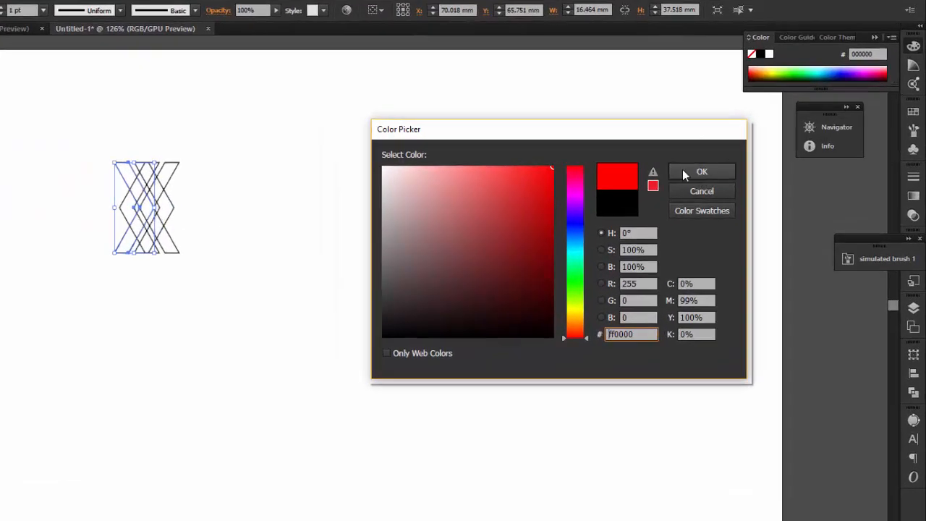
{"action": "left_click", "coordinate": [734, 165]}
- Fill the second right-pointing chevron with dark green (2a7201)
{"action": "left_click", "coordinate": [118, 208]}
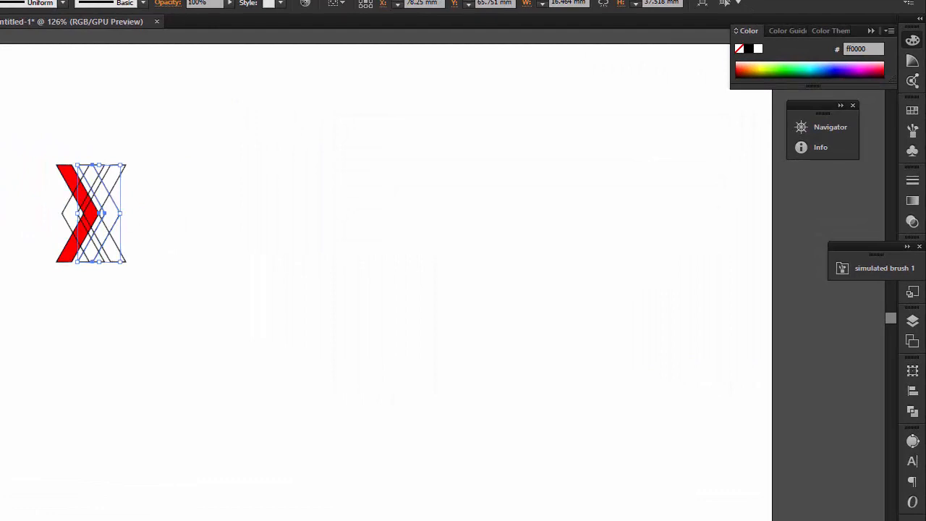
{"action": "double_click", "coordinate": [10, 267]}
{"action": "left_click", "coordinate": [549, 303]}
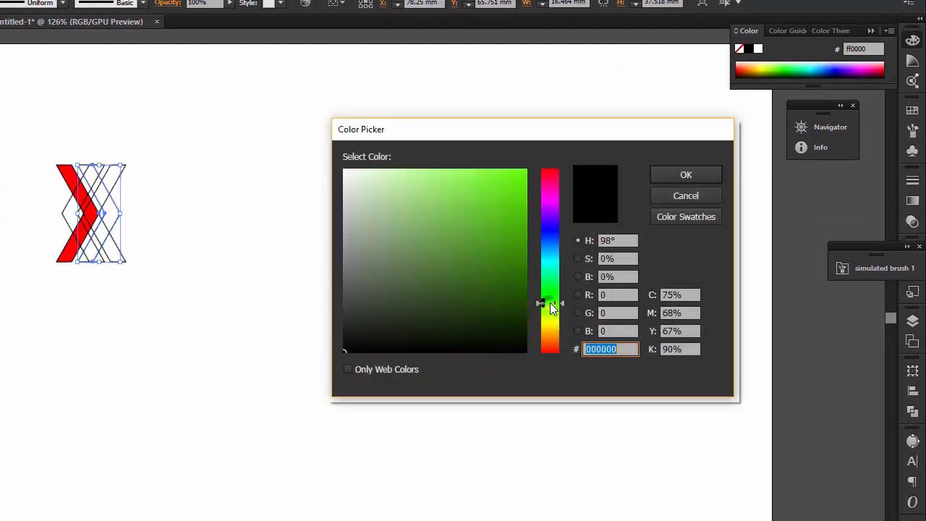
{"action": "left_click_drag", "start_coordinate": [510, 197], "coordinate": [525, 169]}
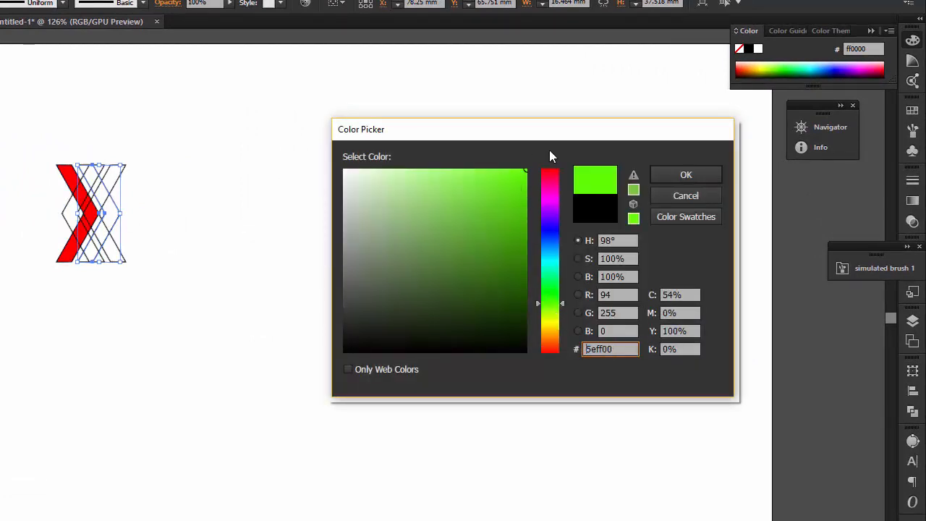
{"action": "left_click", "coordinate": [687, 174]}
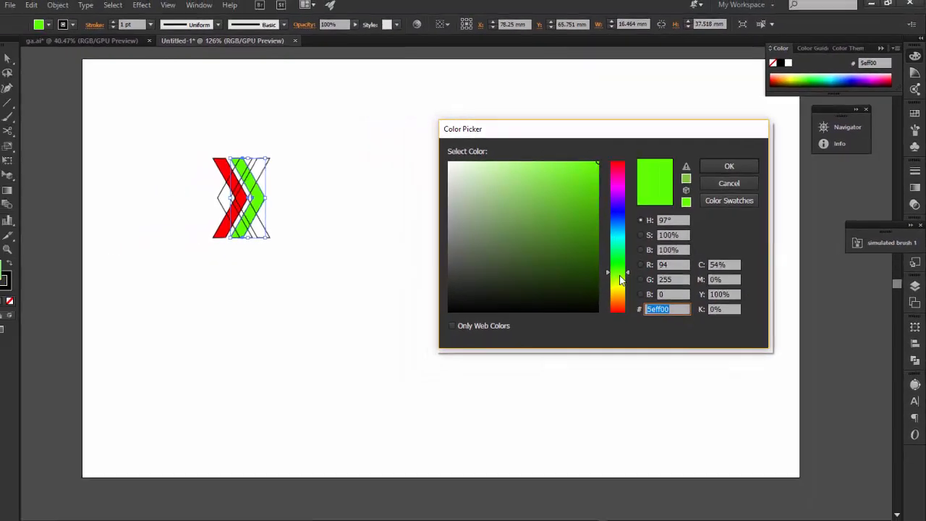
{"action": "left_click", "coordinate": [507, 259]}
{"action": "left_click_drag", "start_coordinate": [594, 248], "coordinate": [603, 241]}
{"action": "left_click", "coordinate": [725, 164]}
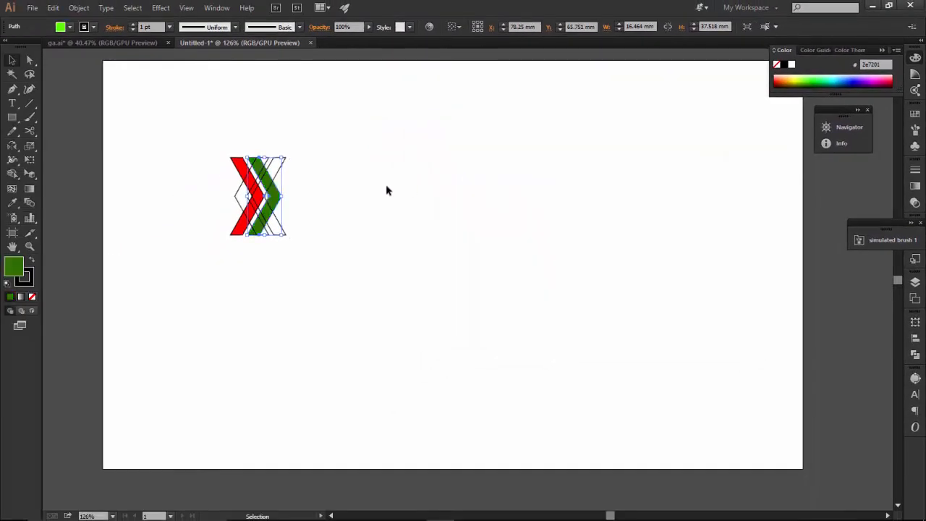
{"action": "left_click", "coordinate": [336, 209]}
- Fill the rightmost left-pointing chevron with blue (1800ff)
{"action": "left_click", "coordinate": [246, 170]}
{"action": "double_click", "coordinate": [16, 266]}
{"action": "left_click_drag", "start_coordinate": [633, 246], "coordinate": [620, 209]}
{"action": "left_click_drag", "start_coordinate": [587, 173], "coordinate": [611, 155]}
{"action": "mouse_move", "coordinate": [628, 223]}
{"action": "left_mouse_down"}
{"action": "mouse_move", "coordinate": [630, 201]}
{"action": "mouse_move", "coordinate": [629, 210]}
{"action": "left_mouse_up"}
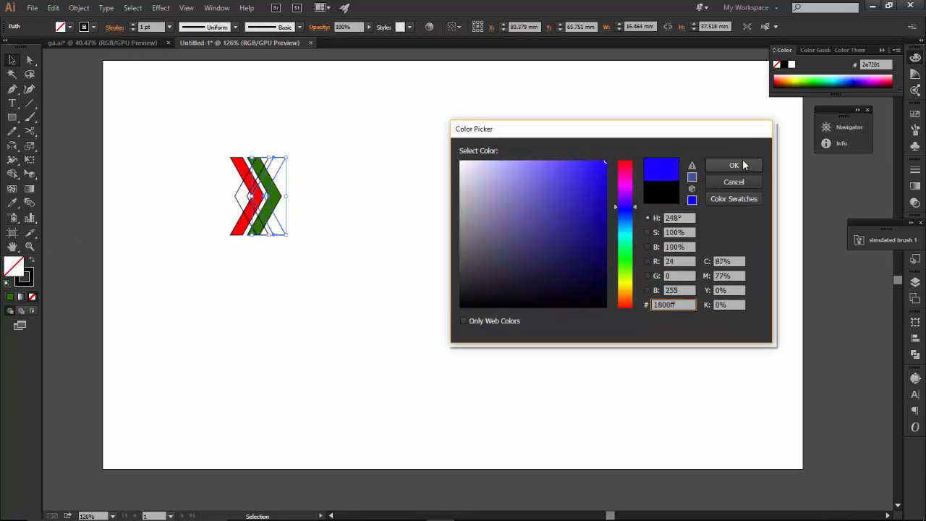
{"action": "left_click", "coordinate": [733, 165]}
- Fill the remaining left-pointing chevron with orange
{"action": "left_click", "coordinate": [244, 183]}
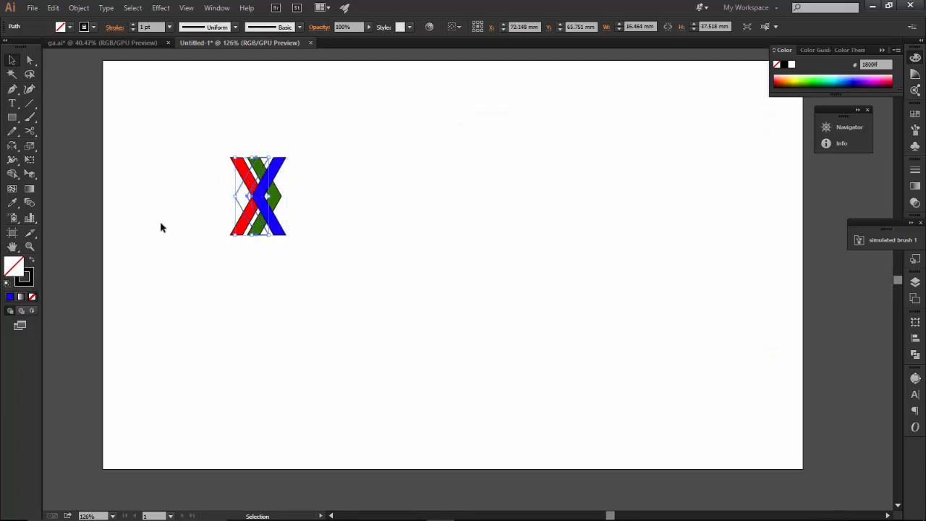
{"action": "double_click", "coordinate": [16, 269]}
{"action": "left_click_drag", "start_coordinate": [626, 284], "coordinate": [626, 295]}
{"action": "left_click_drag", "start_coordinate": [600, 198], "coordinate": [622, 155]}
{"action": "left_click", "coordinate": [732, 166]}
- Remove the stroke from all four coloured chevrons
{"action": "left_click_drag", "start_coordinate": [367, 98], "coordinate": [183, 274]}
{"action": "left_click", "coordinate": [29, 283]}
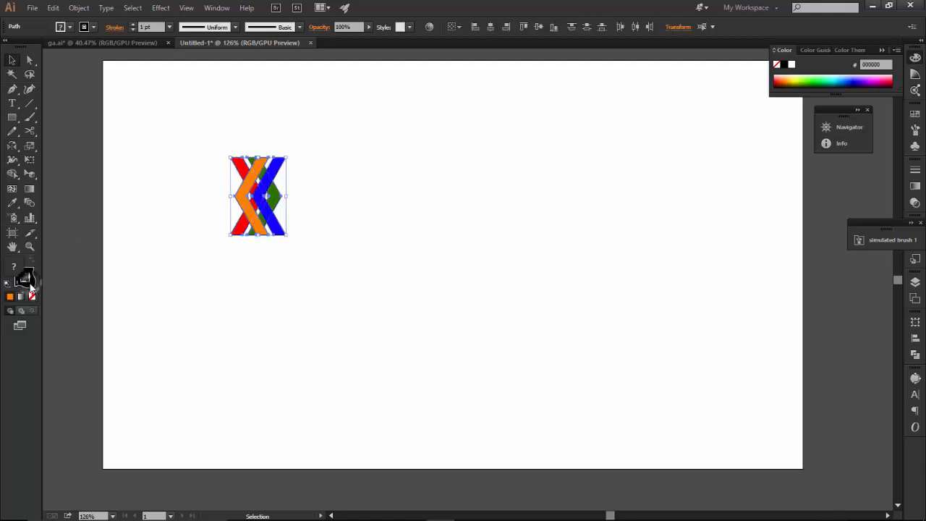
{"action": "left_click", "coordinate": [33, 296]}
{"action": "left_click", "coordinate": [177, 213]}
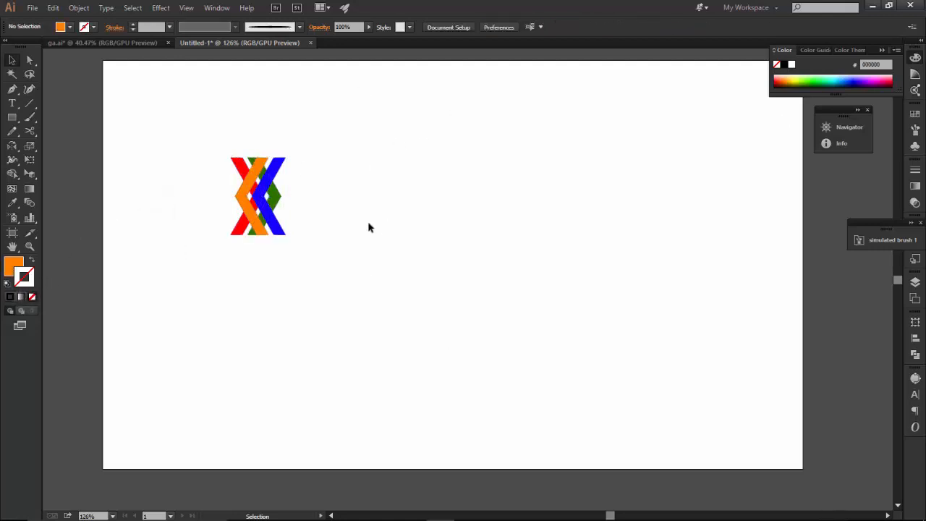
- Try the Overlay and Screen blending modes on the blue and orange left-pointing chevrons
{"action": "left_click", "coordinate": [279, 165]}
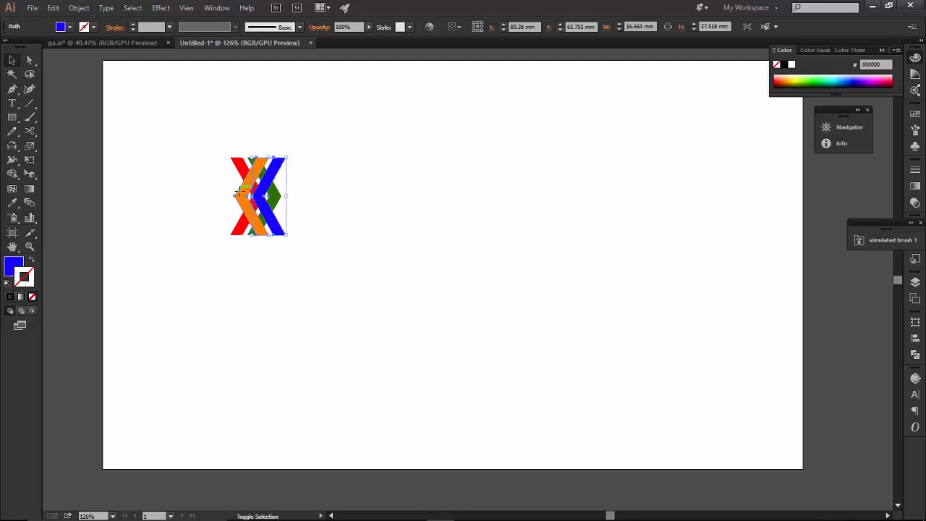
{"action": "left_click", "coordinate": [242, 192], "text": "shift"}
{"action": "left_click", "coordinate": [914, 203]}
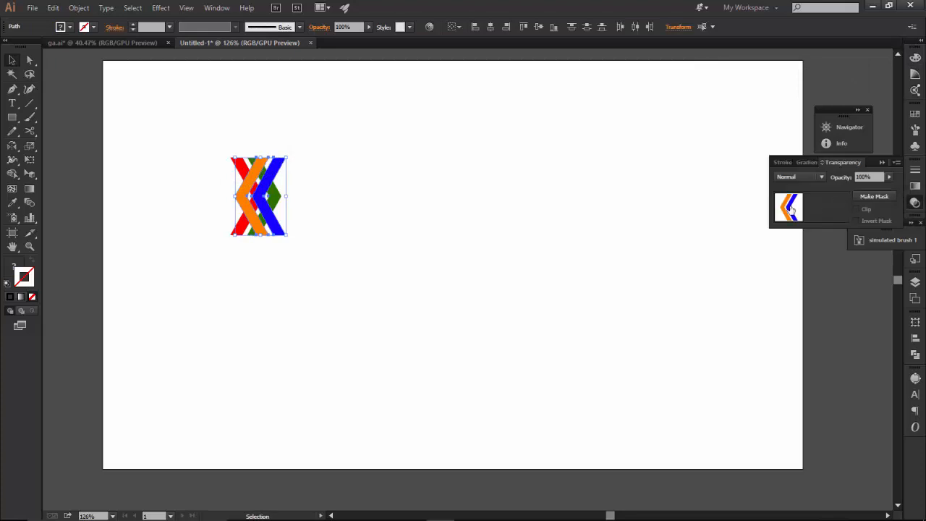
{"action": "left_click", "coordinate": [807, 177]}
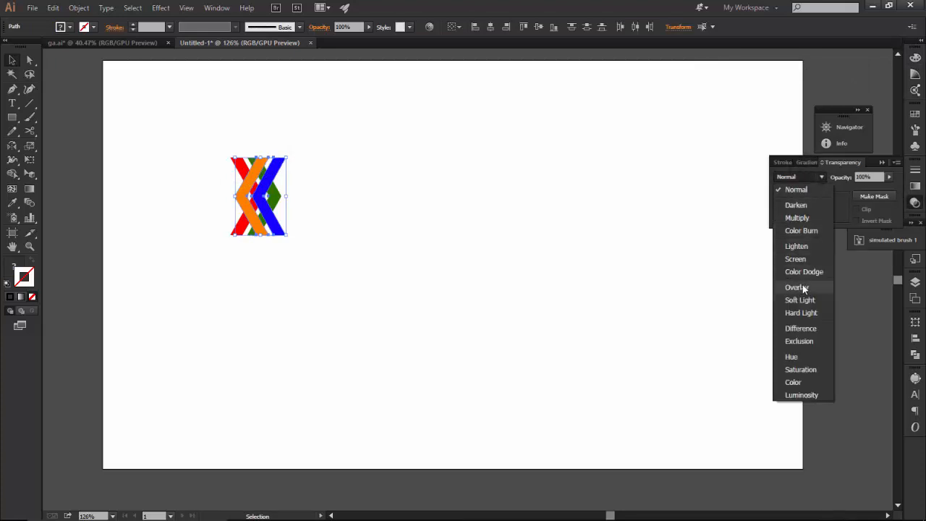
{"action": "left_click", "coordinate": [804, 286]}
{"action": "left_click", "coordinate": [792, 177]}
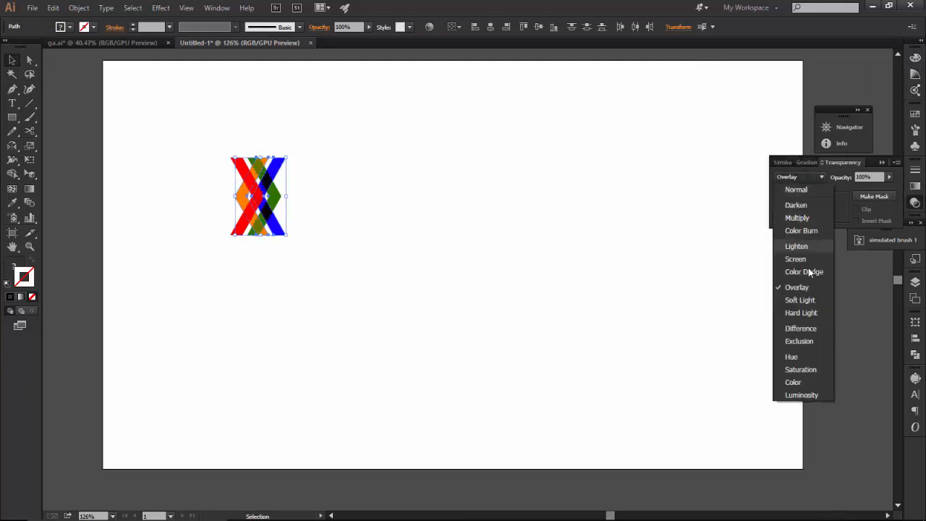
{"action": "left_click", "coordinate": [806, 256]}
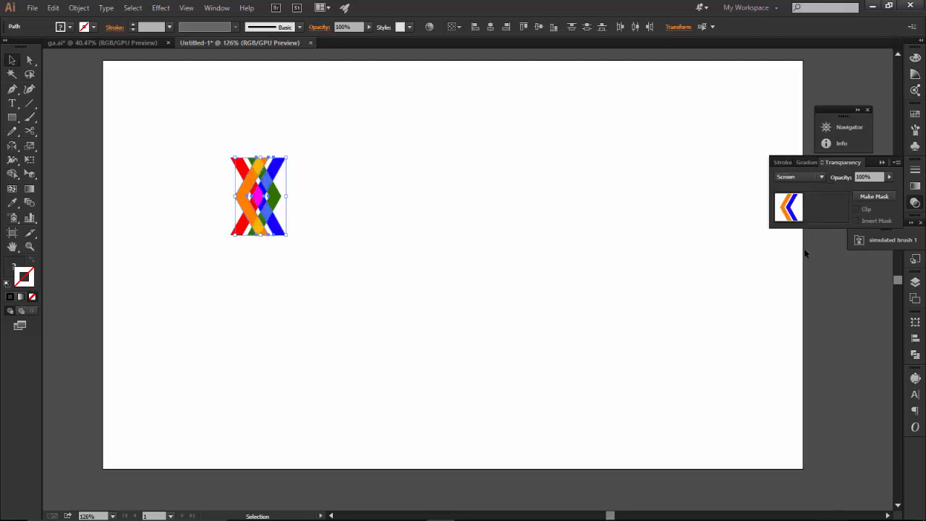
{"action": "left_click", "coordinate": [671, 205]}
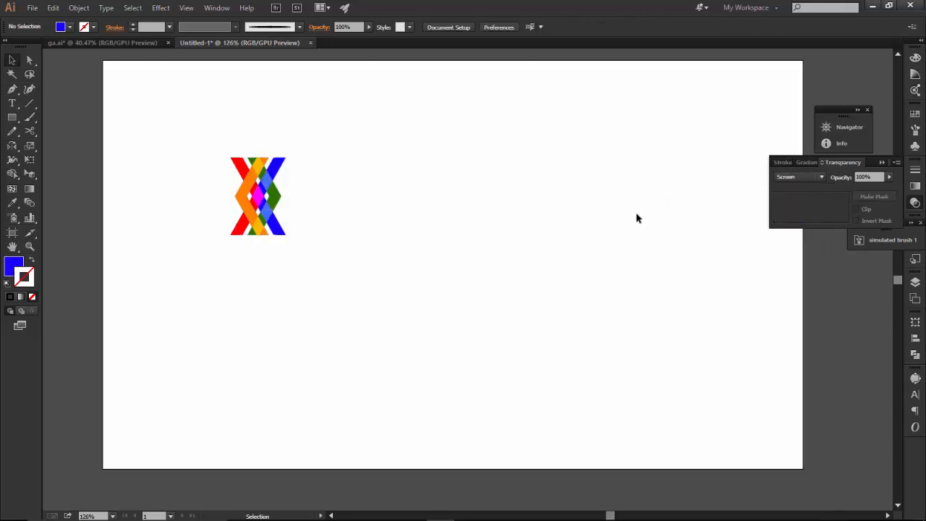
- Try the Exclusion, Hard Light and Lighten blending modes on the two left-pointing chevrons
{"action": "left_click", "coordinate": [280, 205]}
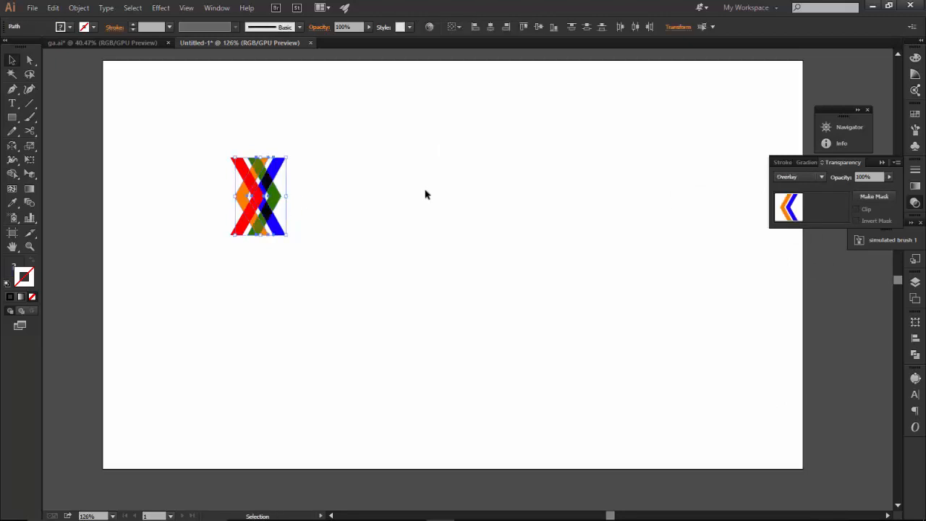
{"action": "left_click", "coordinate": [798, 177]}
{"action": "left_click", "coordinate": [805, 338]}
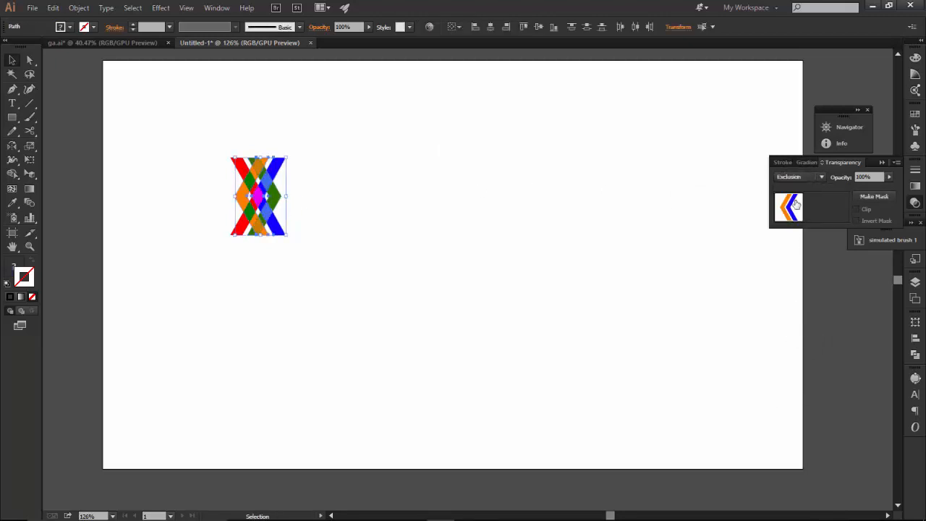
{"action": "left_click", "coordinate": [798, 177]}
{"action": "left_click", "coordinate": [804, 312]}
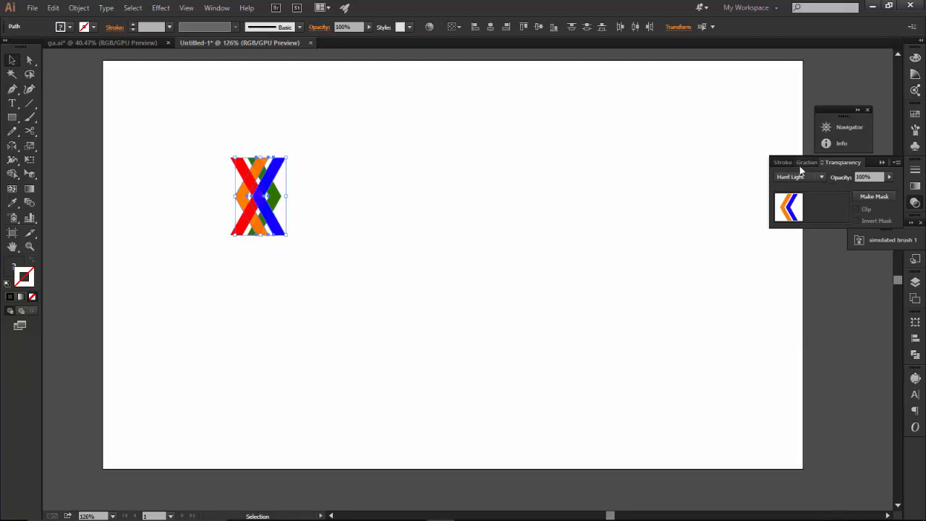
{"action": "left_click", "coordinate": [799, 184]}
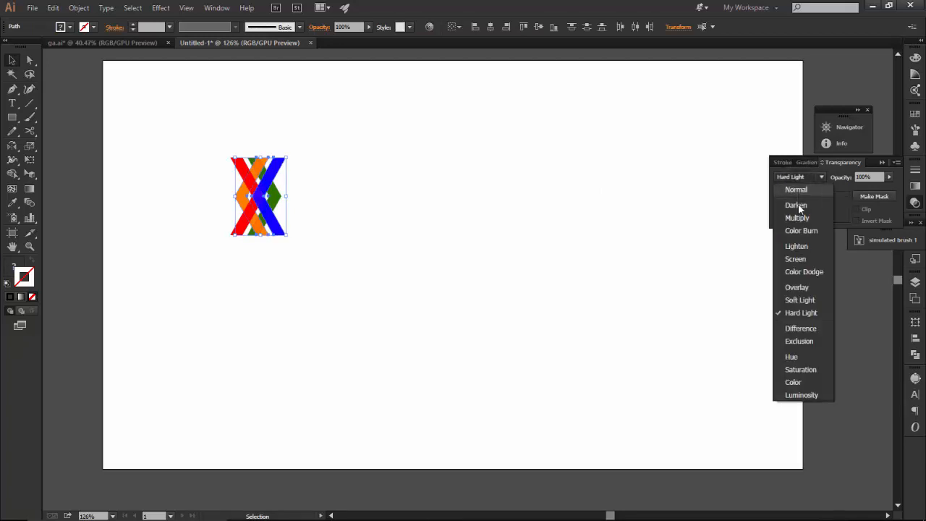
{"action": "left_click", "coordinate": [798, 299]}
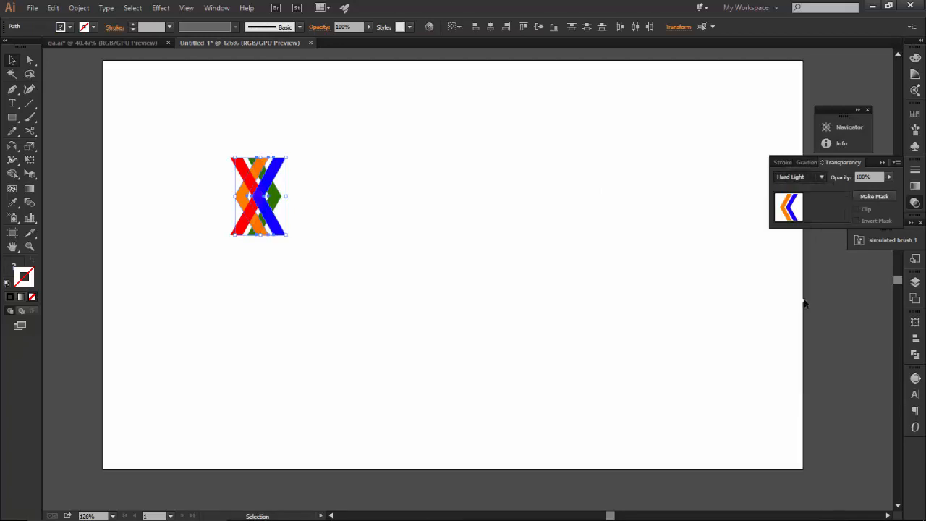
{"action": "left_click", "coordinate": [799, 176]}
{"action": "left_click", "coordinate": [802, 248]}
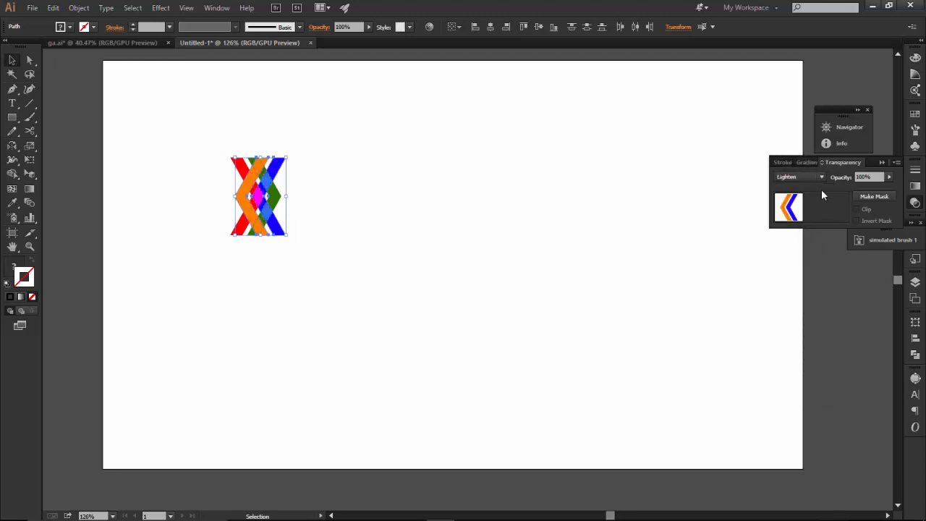
- Set the blending mode of the blue and orange chevrons to Color Dodge and deselect them
{"action": "left_click", "coordinate": [803, 176]}
{"action": "left_click", "coordinate": [803, 272]}
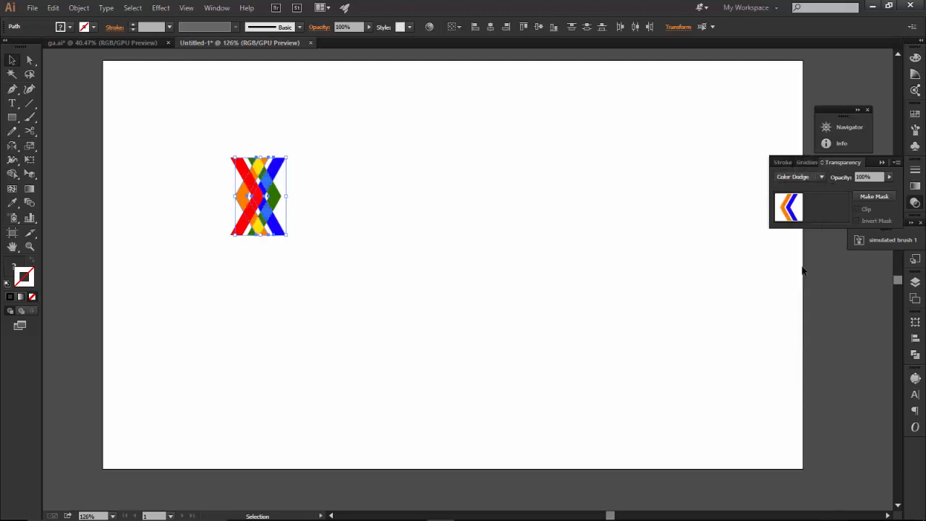
{"action": "left_click", "coordinate": [644, 221]}
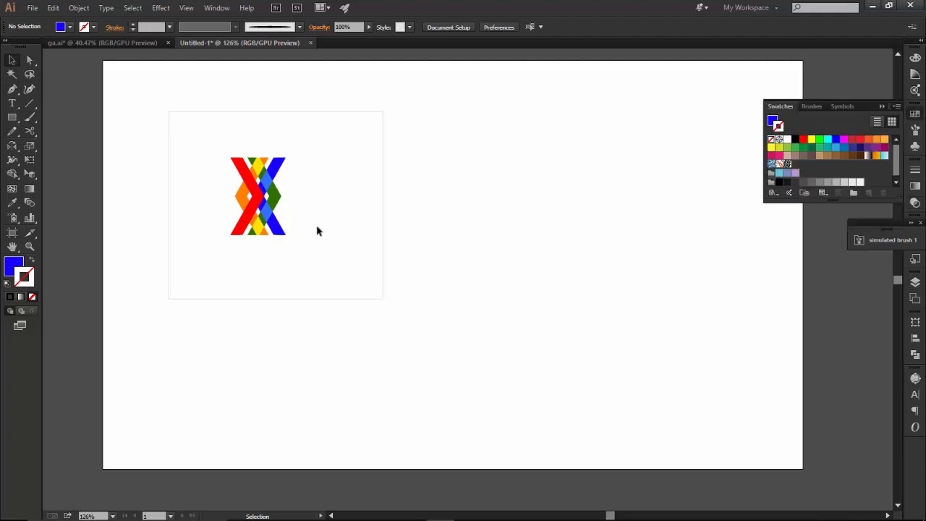
- Make a new pattern from all four overlapping coloured chevrons
{"action": "left_click", "coordinate": [271, 195]}
{"action": "left_click", "coordinate": [79, 8]}
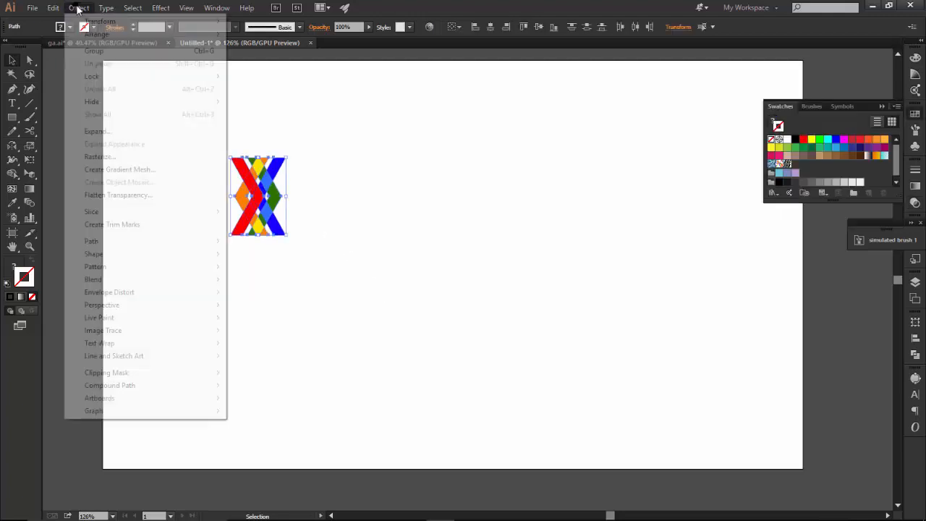
{"action": "mouse_move", "coordinate": [123, 269]}
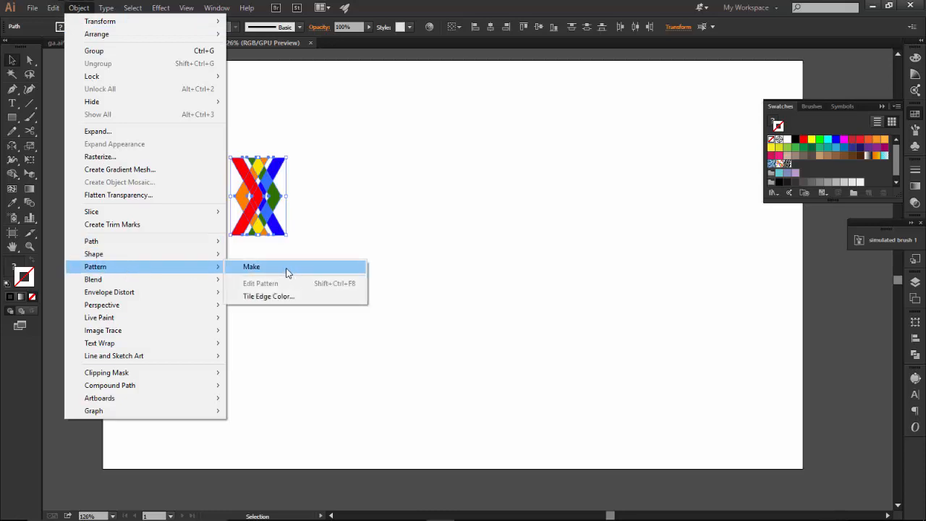
{"action": "left_click", "coordinate": [287, 272]}
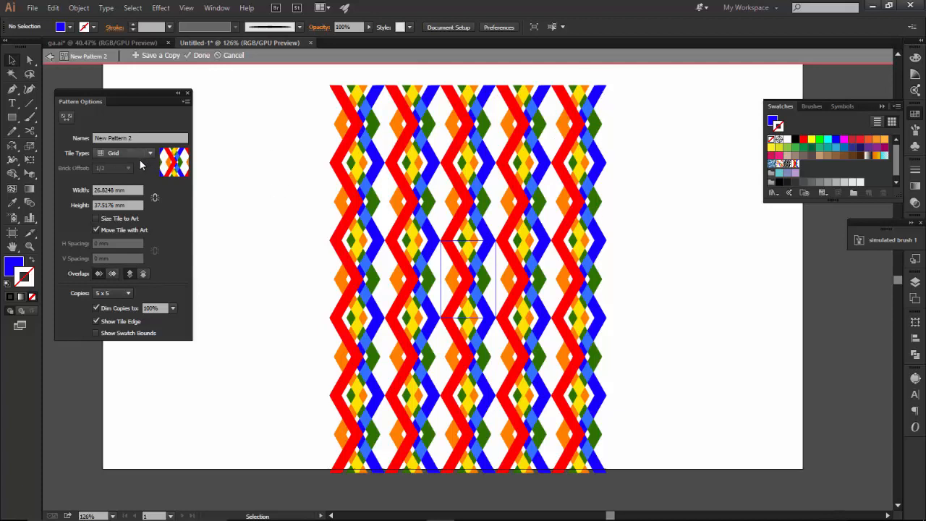
- Name the new chevron pattern COLOR KNIT
{"action": "left_click", "coordinate": [142, 138]}
{"action": "left_click_drag", "start_coordinate": [131, 136], "coordinate": [65, 127]}
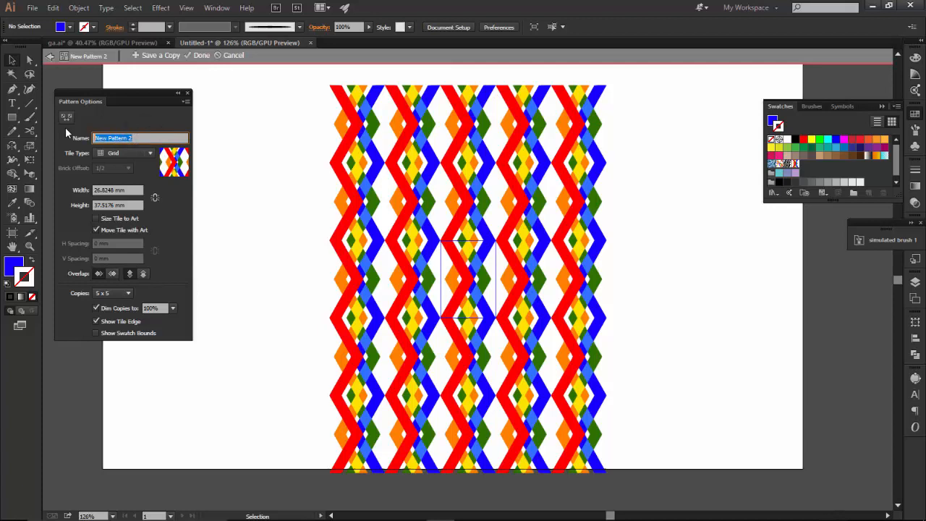
{"action": "type", "text": "COLOR KN"}
{"action": "type", "text": "IT"}
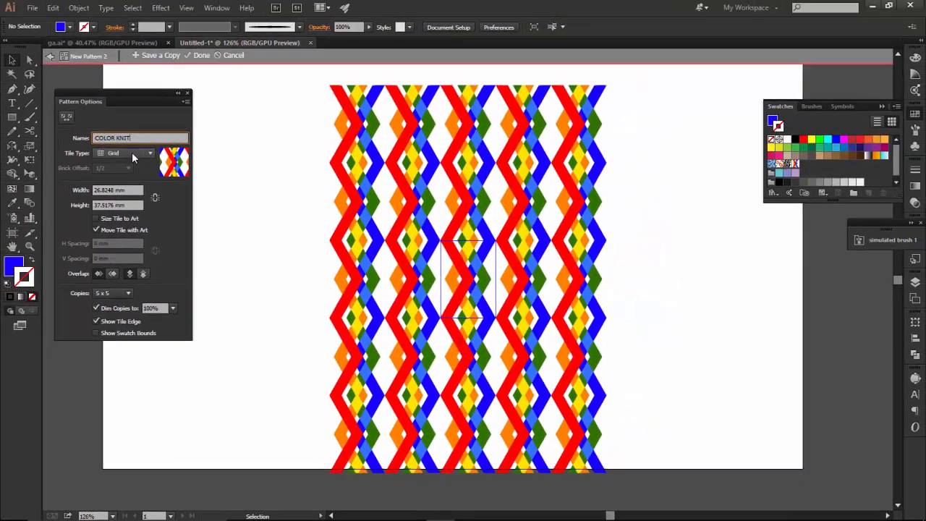
- Try the Brick by Row, Brick by Column, Hex by Column and Hex by Row tile types on the pattern
{"action": "left_click", "coordinate": [61, 73]}
{"action": "left_click", "coordinate": [133, 178]}
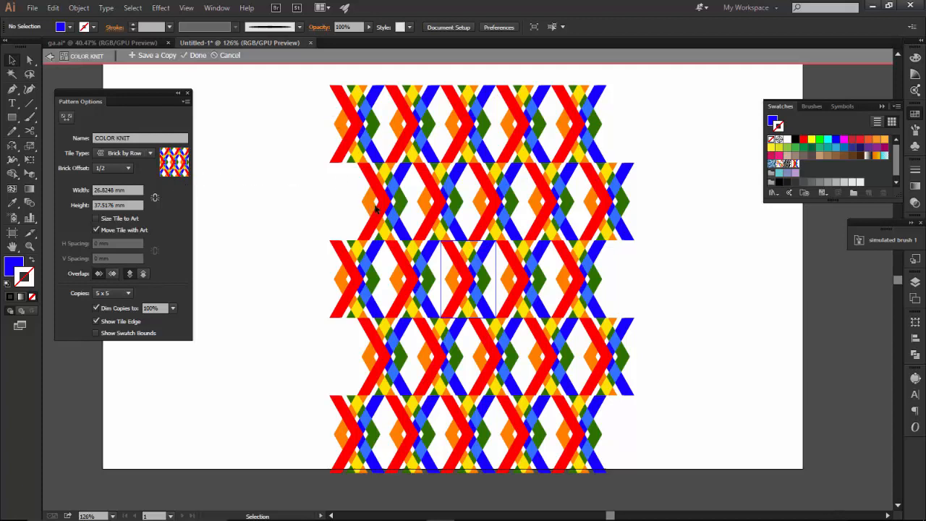
{"action": "left_click", "coordinate": [130, 154]}
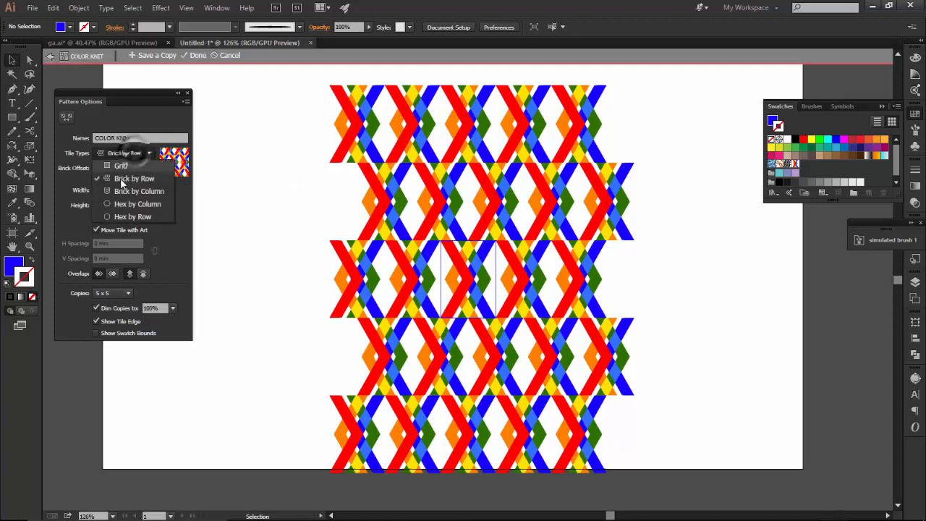
{"action": "left_click", "coordinate": [132, 191]}
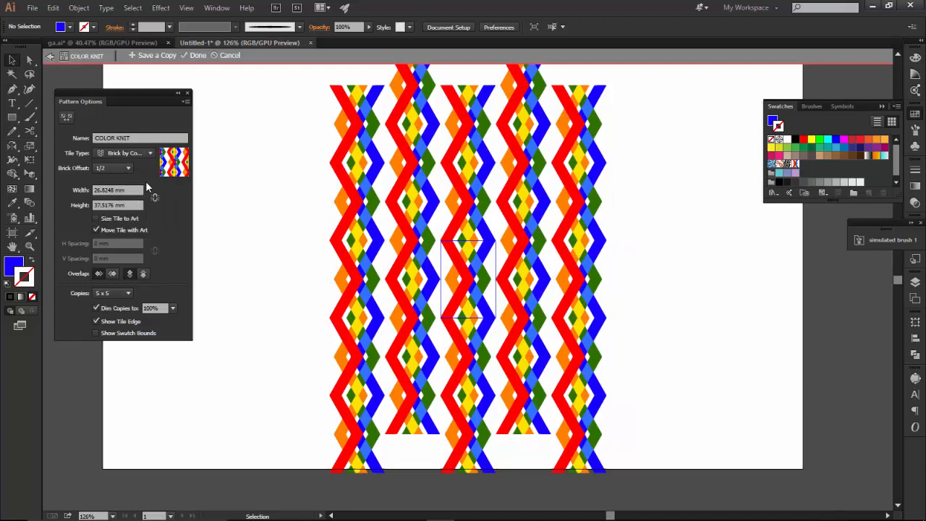
{"action": "left_click", "coordinate": [130, 154]}
{"action": "left_click", "coordinate": [132, 204]}
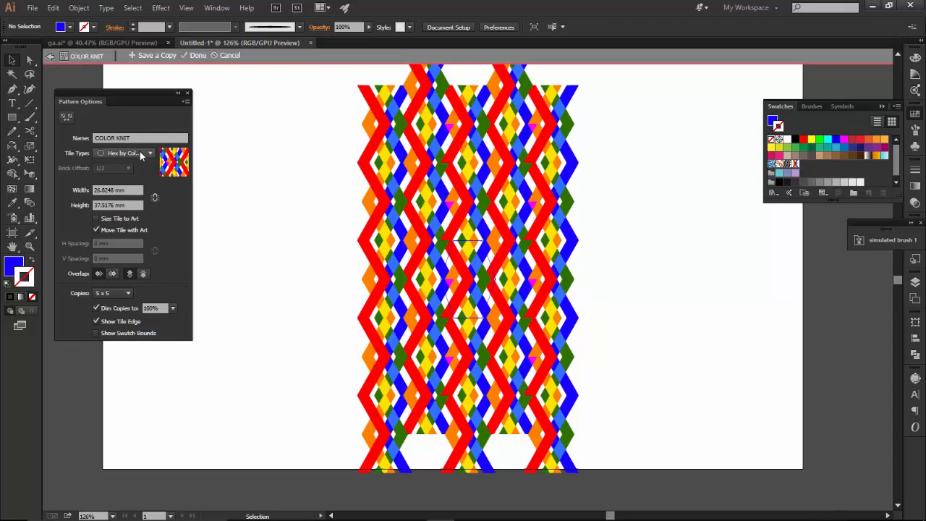
{"action": "left_click", "coordinate": [142, 153]}
{"action": "left_click", "coordinate": [134, 216]}
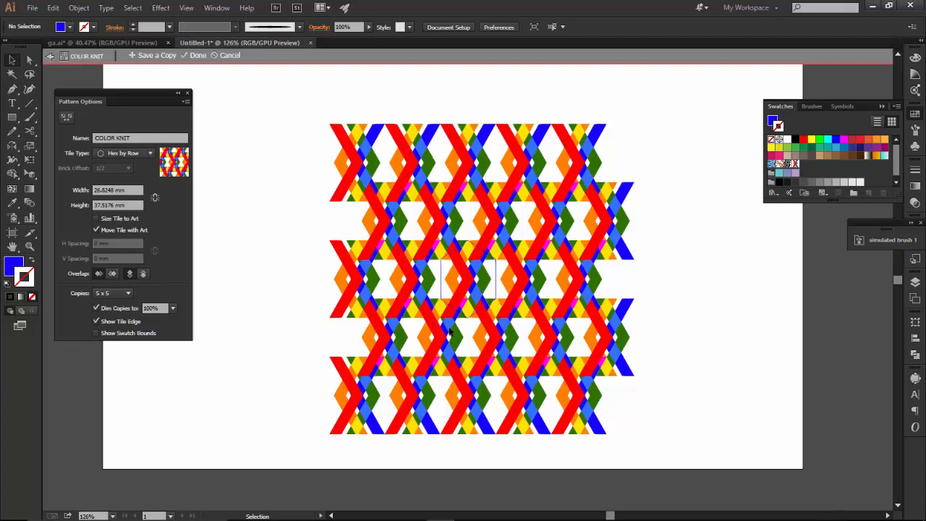
- Compare the pattern with the Grid tile type, and set its tile type to Hex by Row
{"action": "left_click", "coordinate": [139, 153]}
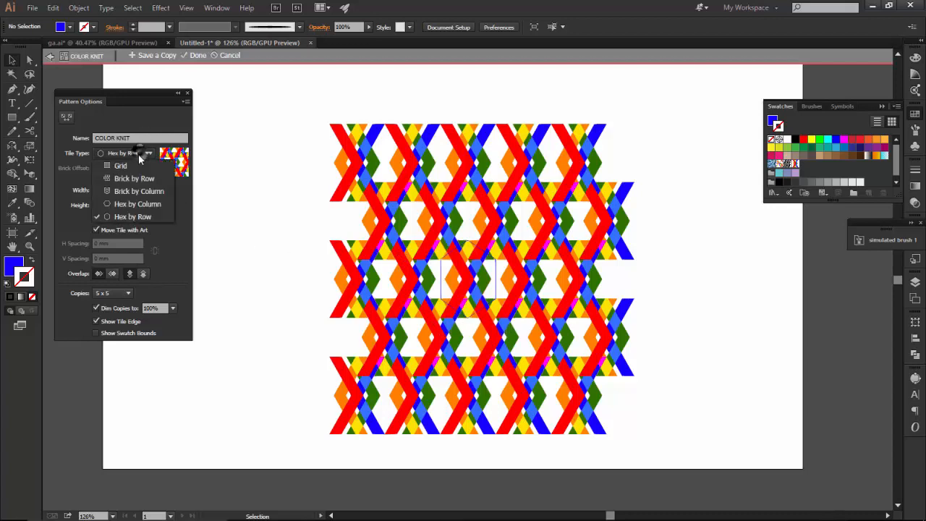
{"action": "left_click", "coordinate": [130, 167]}
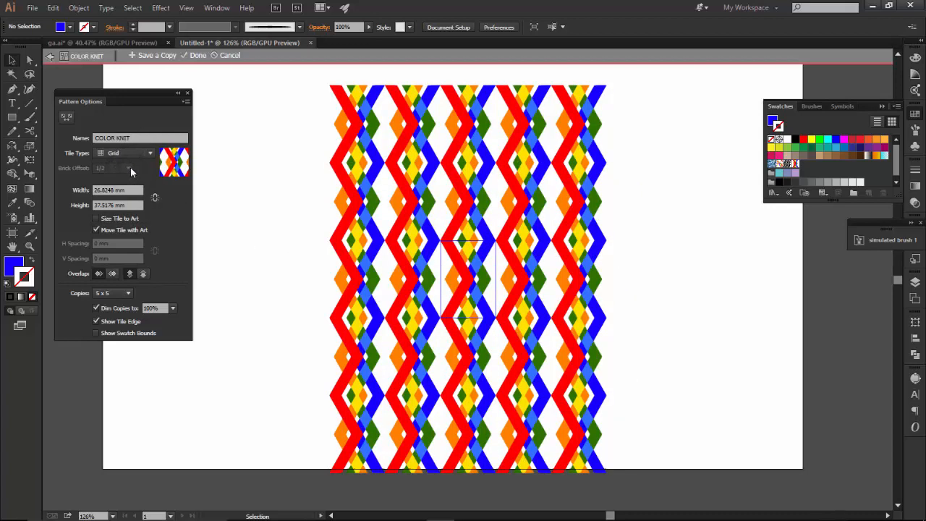
{"action": "left_click", "coordinate": [132, 152]}
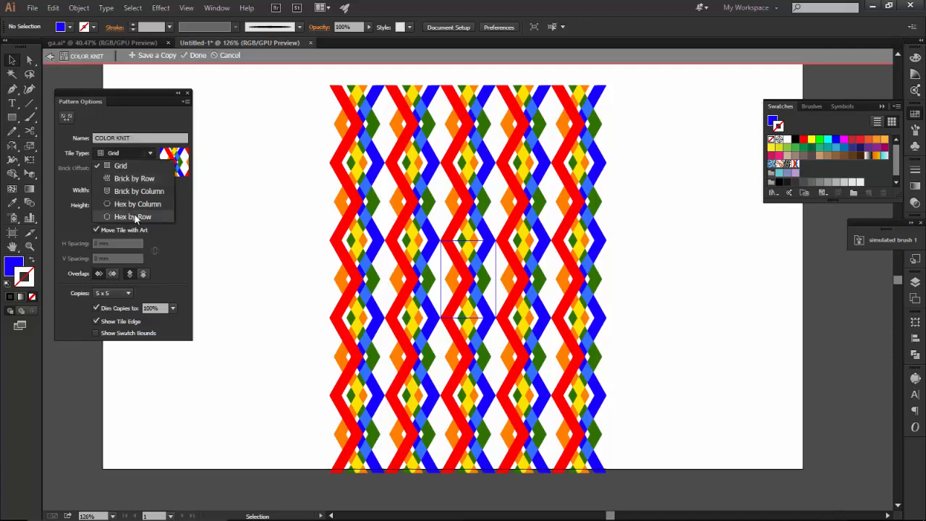
{"action": "left_click", "coordinate": [134, 217]}
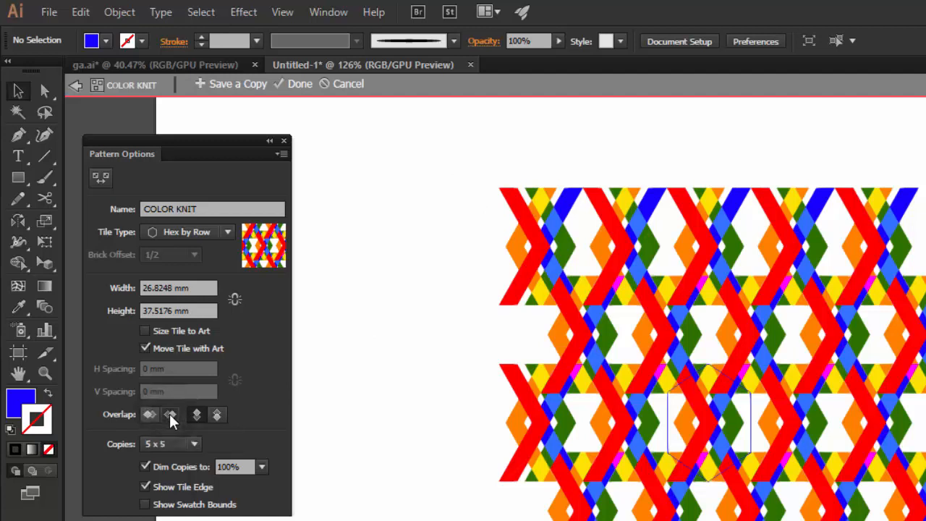
- Compare the tile overlap options and set the vertical overlap to Bottom in Front with Left in Front horizontally
{"action": "left_click", "coordinate": [149, 418]}
{"action": "left_click", "coordinate": [217, 416]}
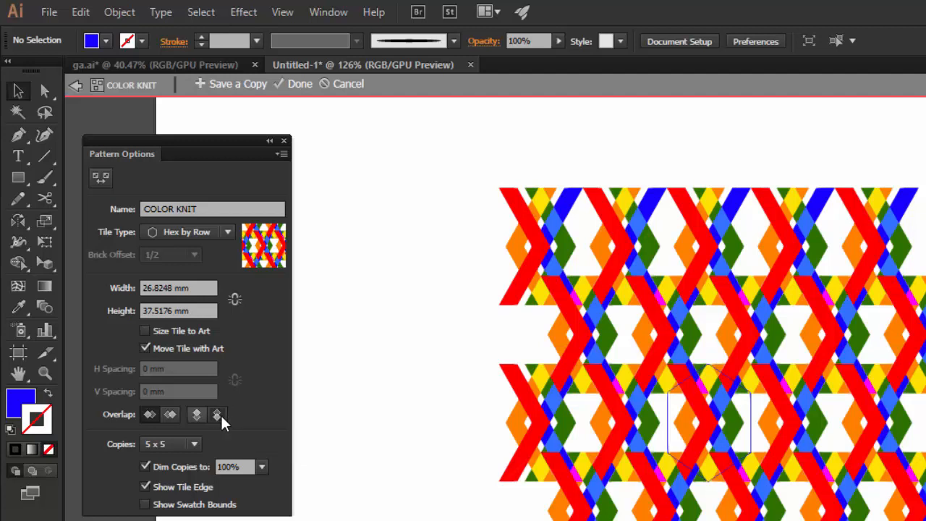
{"action": "left_click", "coordinate": [196, 412]}
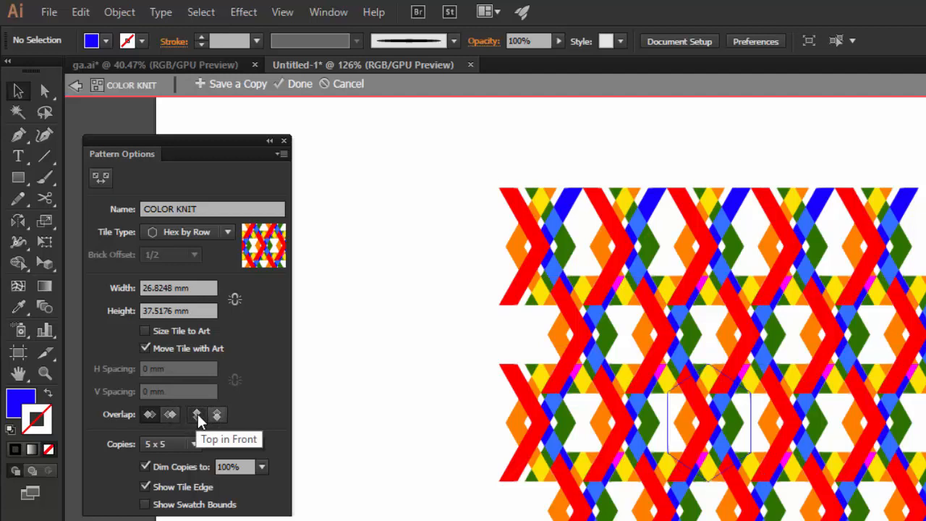
{"action": "left_click", "coordinate": [215, 415]}
{"action": "left_click", "coordinate": [202, 414]}
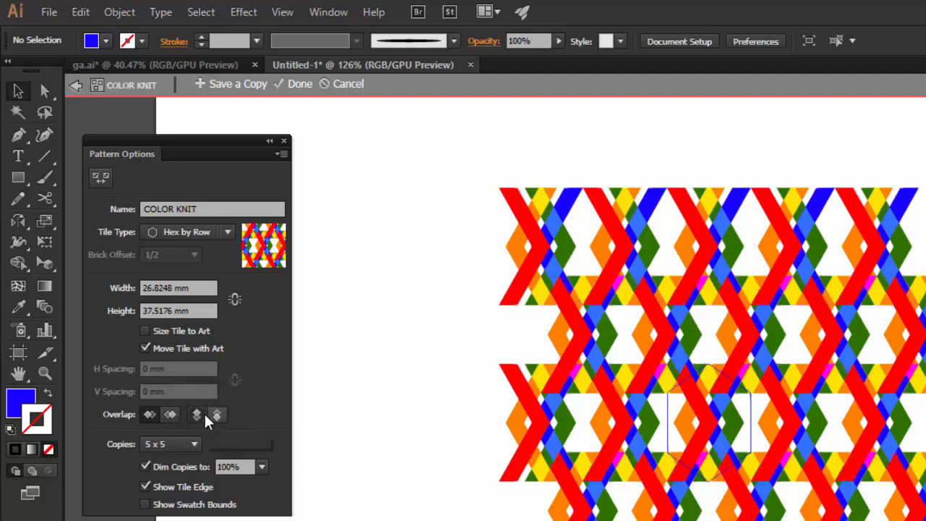
{"action": "left_click", "coordinate": [220, 413]}
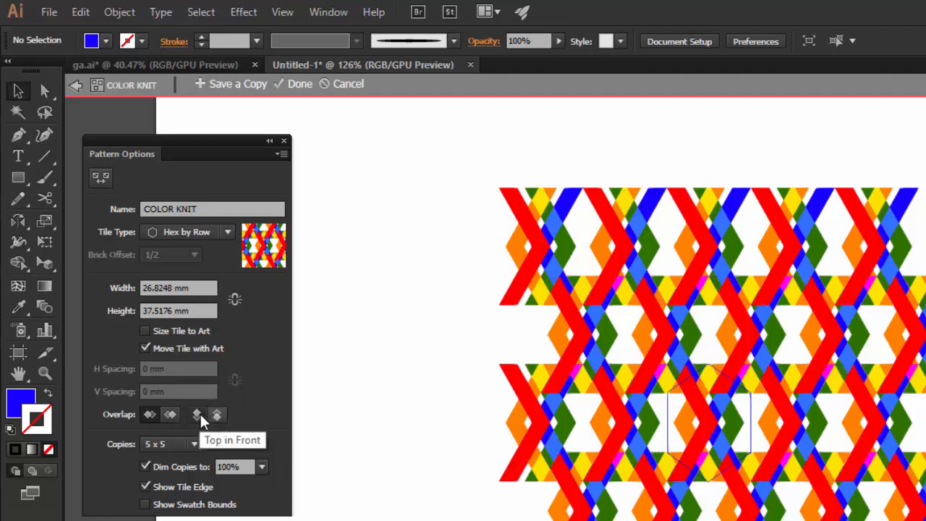
{"action": "left_click", "coordinate": [216, 415]}
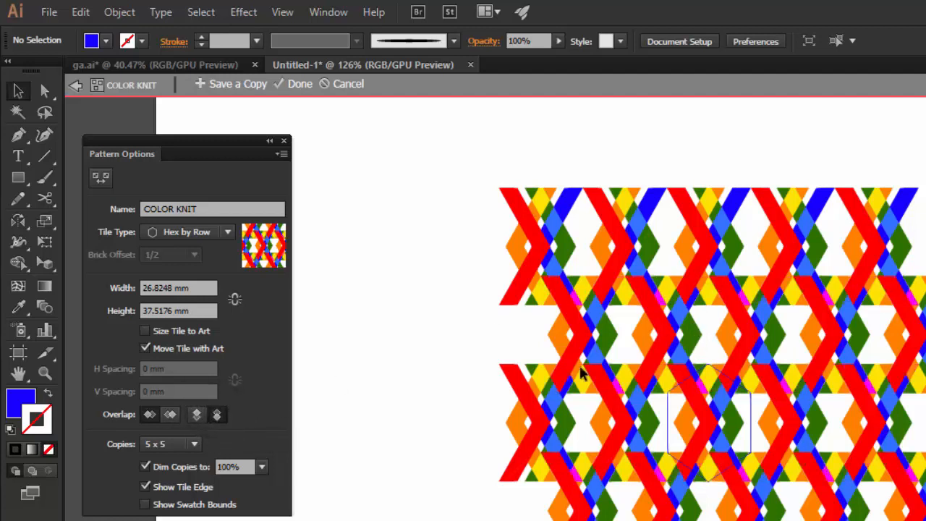
{"action": "left_click", "coordinate": [171, 416]}
- Set the number of previewed pattern copies to 7 x 5
{"action": "left_click", "coordinate": [185, 443]}
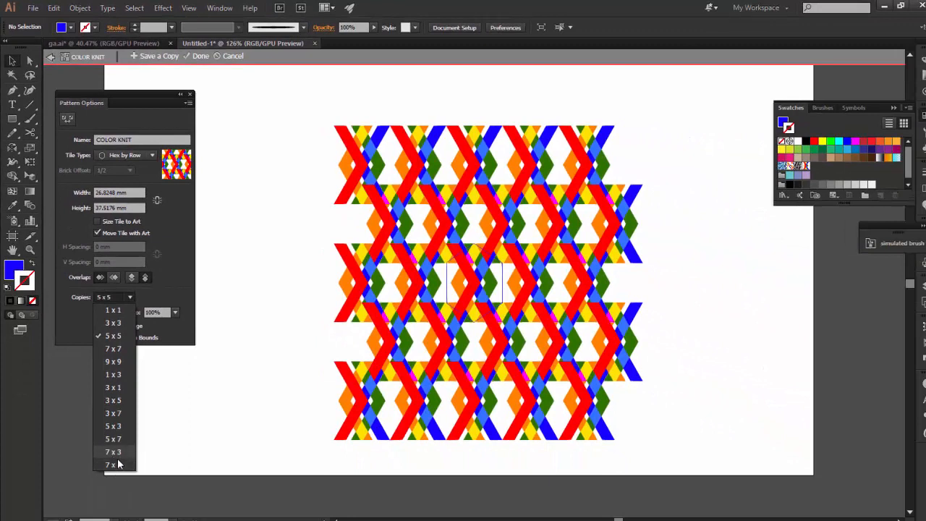
{"action": "left_click", "coordinate": [137, 520]}
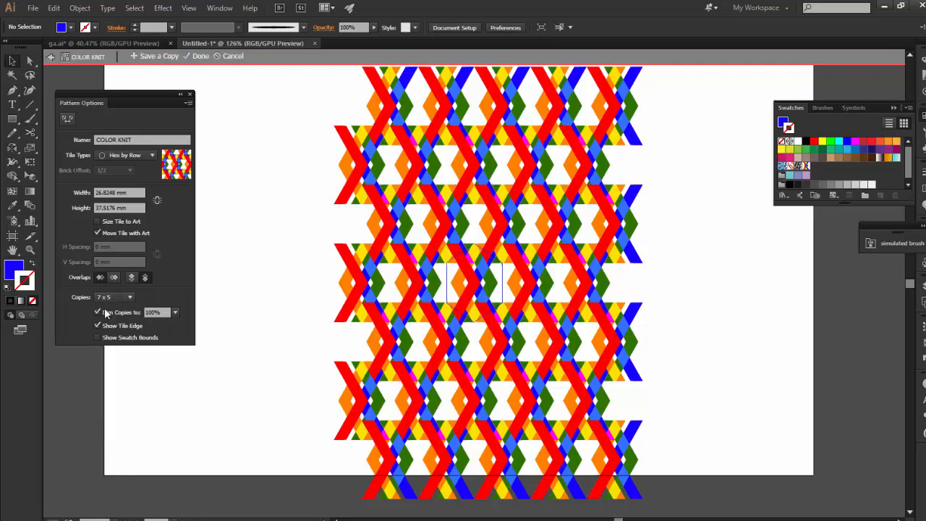
- Try dimming the previewed pattern copies to 50% and restore them to 100%
{"action": "left_click", "coordinate": [176, 312]}
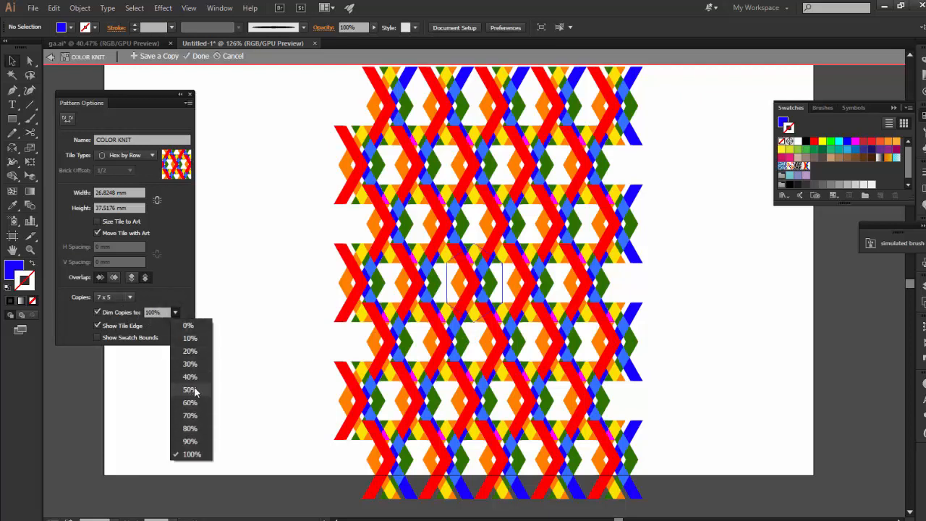
{"action": "left_click", "coordinate": [189, 390]}
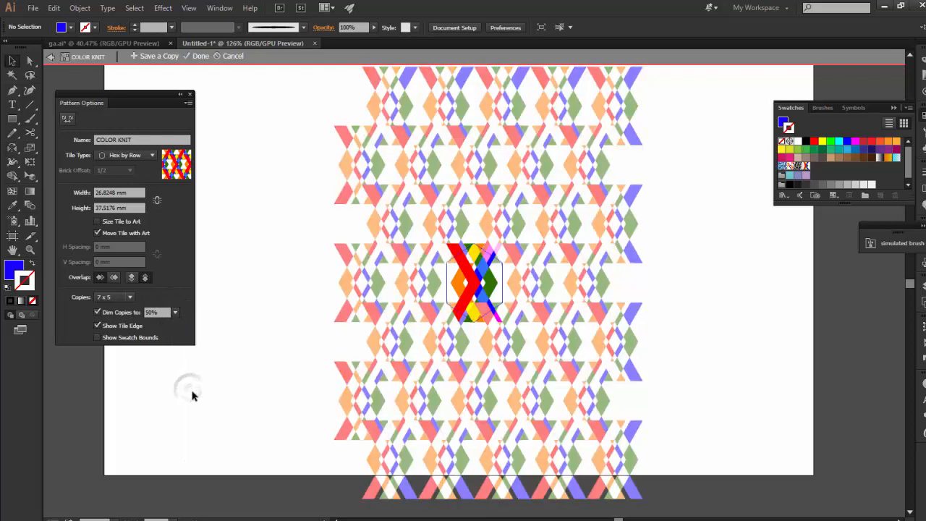
{"action": "left_click", "coordinate": [176, 313]}
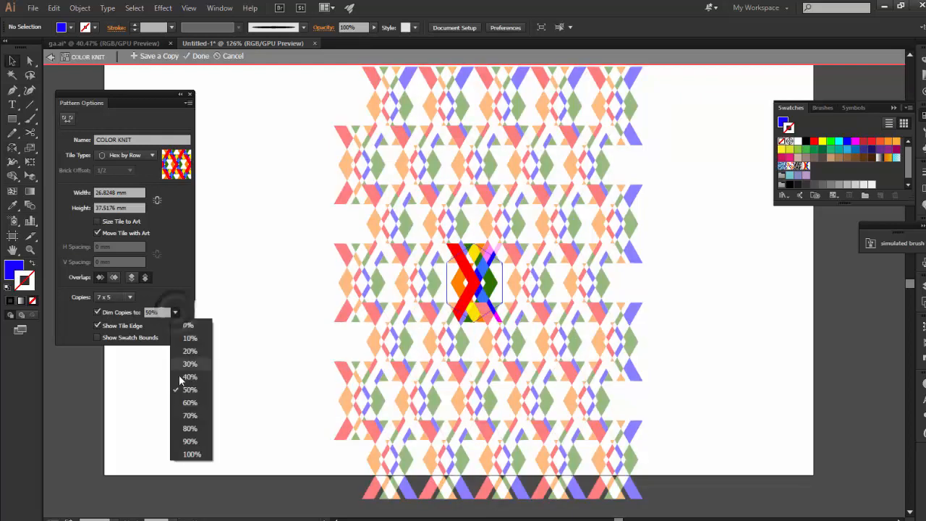
{"action": "left_click", "coordinate": [190, 451]}
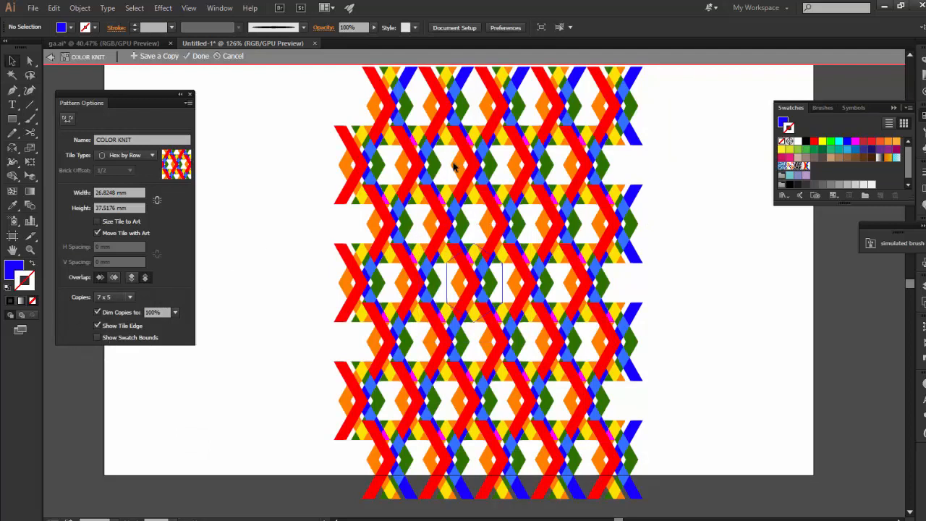
- Finish editing the COLOR KNIT pattern and move the coloured chevron artwork to the upper-right corner of the artboard
{"action": "left_click", "coordinate": [196, 56]}
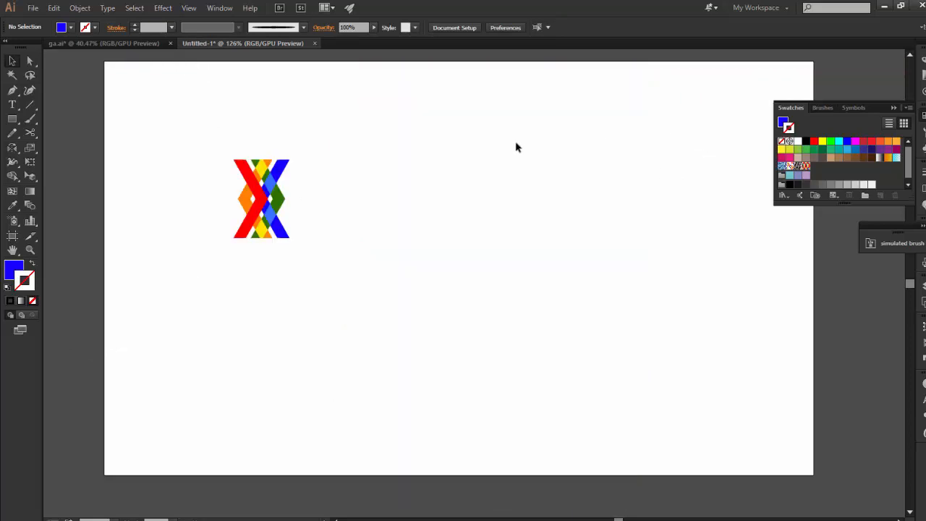
{"action": "left_click_drag", "start_coordinate": [185, 110], "coordinate": [377, 337]}
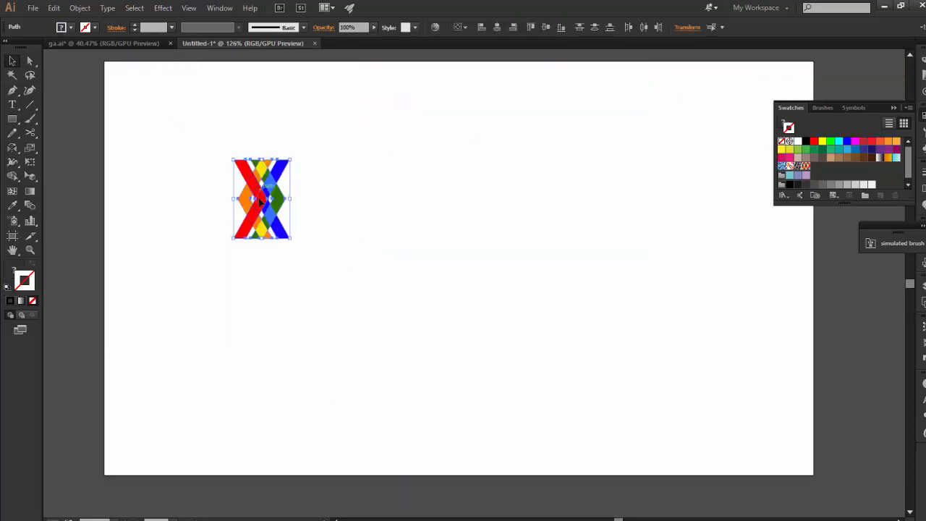
{"action": "left_click_drag", "start_coordinate": [270, 196], "coordinate": [755, 108]}
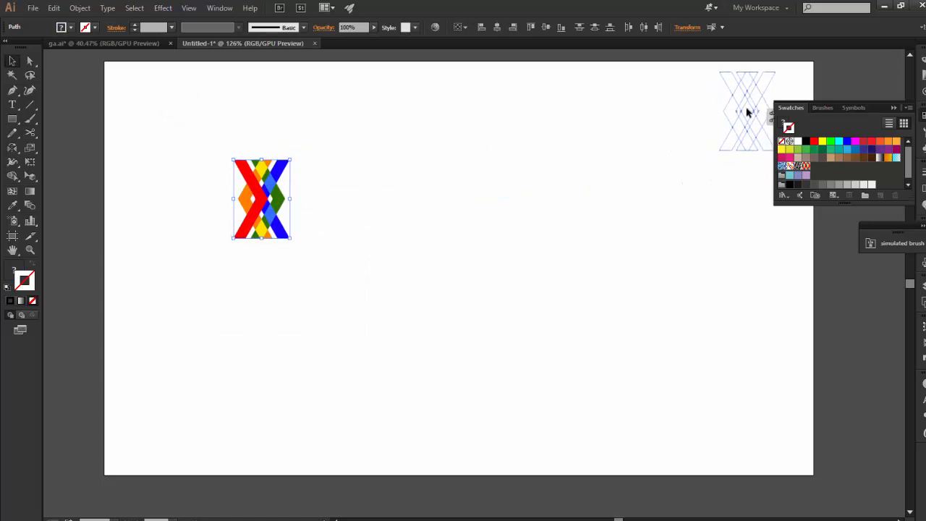
{"action": "left_click", "coordinate": [53, 218]}
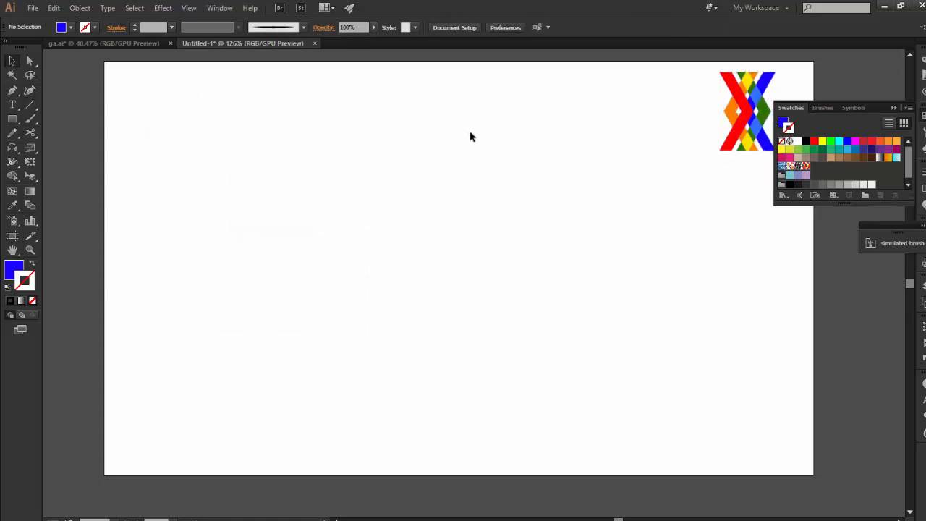
- Set the stroke to the COLOR KNIT pattern, test it with a looping Paintbrush stroke and undo that stroke
{"action": "key", "text": "b"}
{"action": "double_click", "coordinate": [806, 166]}
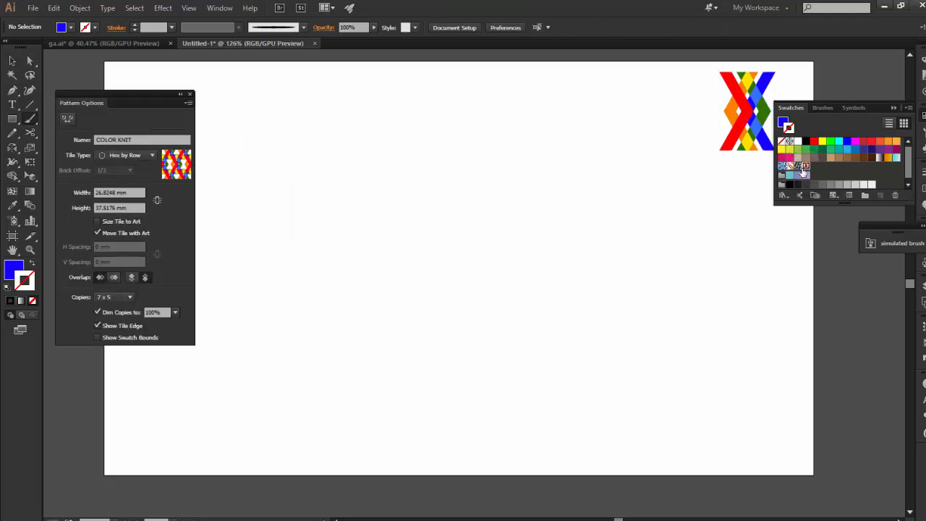
{"action": "left_click", "coordinate": [203, 56]}
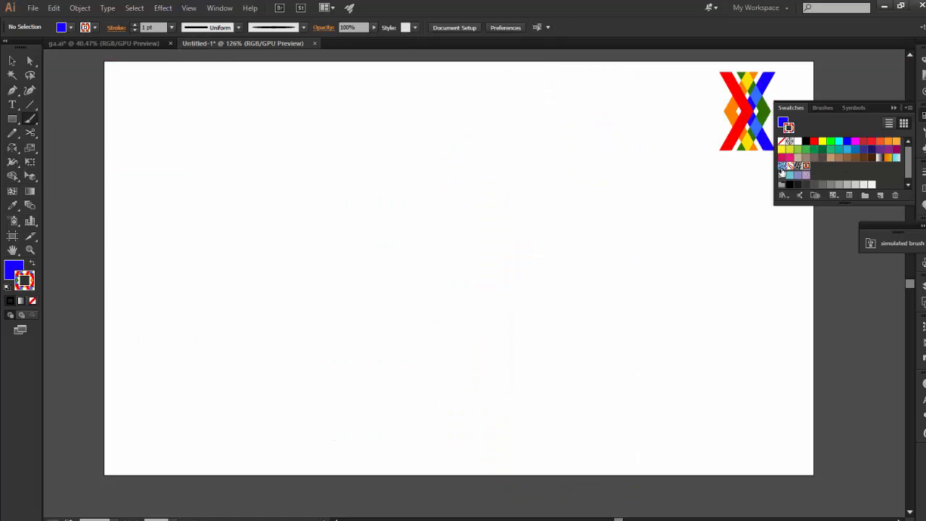
{"action": "mouse_move", "coordinate": [190, 311]}
{"action": "left_mouse_down"}
{"action": "mouse_move", "coordinate": [243, 268]}
{"action": "mouse_move", "coordinate": [457, 289]}
{"action": "mouse_move", "coordinate": [552, 210]}
{"action": "mouse_move", "coordinate": [489, 173]}
{"action": "mouse_move", "coordinate": [446, 213]}
{"action": "mouse_move", "coordinate": [488, 227]}
{"action": "mouse_move", "coordinate": [276, 221]}
{"action": "mouse_move", "coordinate": [292, 160]}
{"action": "left_mouse_up"}
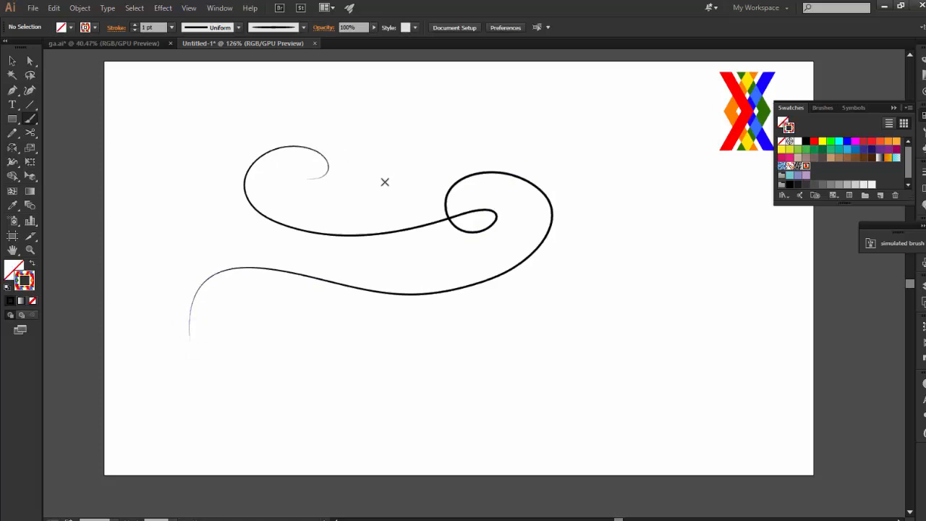
{"action": "key", "text": "ctrl+z"}
- Draw a rectangle about 105 x 70 mm in the middle of the artboard and set its stroke weight to 9 pt
{"action": "left_click", "coordinate": [13, 120]}
{"action": "left_click_drag", "start_coordinate": [283, 200], "coordinate": [504, 346]}
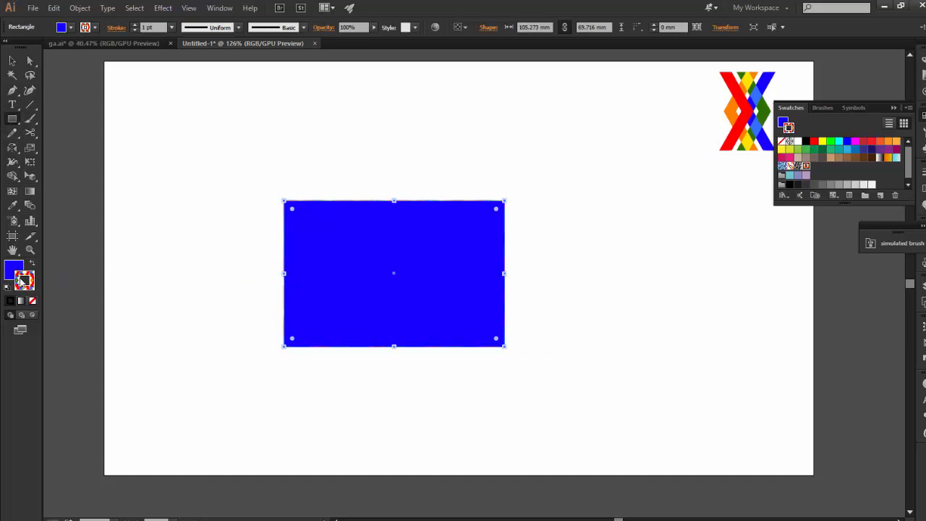
{"action": "left_click", "coordinate": [135, 25]}
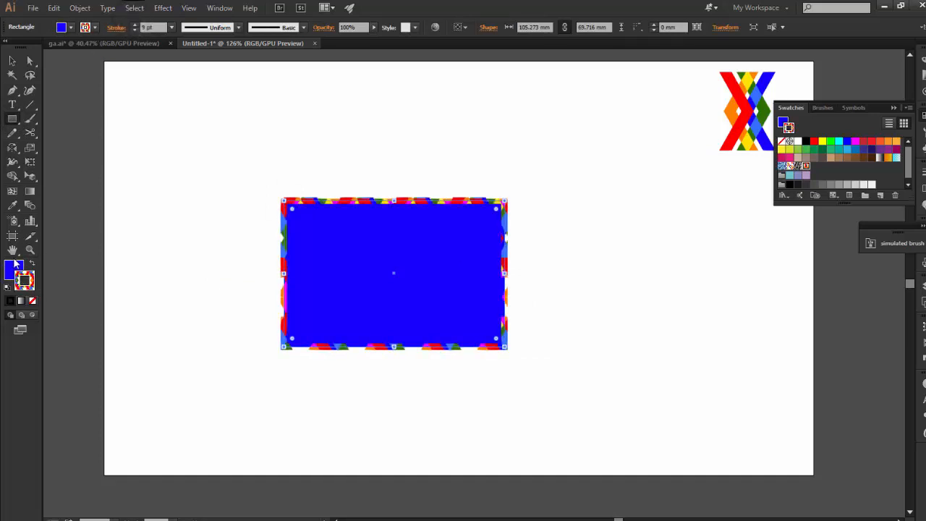
- Remove the rectangle's blue fill so only the patterned outline remains, and select the rectangle again
{"action": "left_click", "coordinate": [32, 300]}
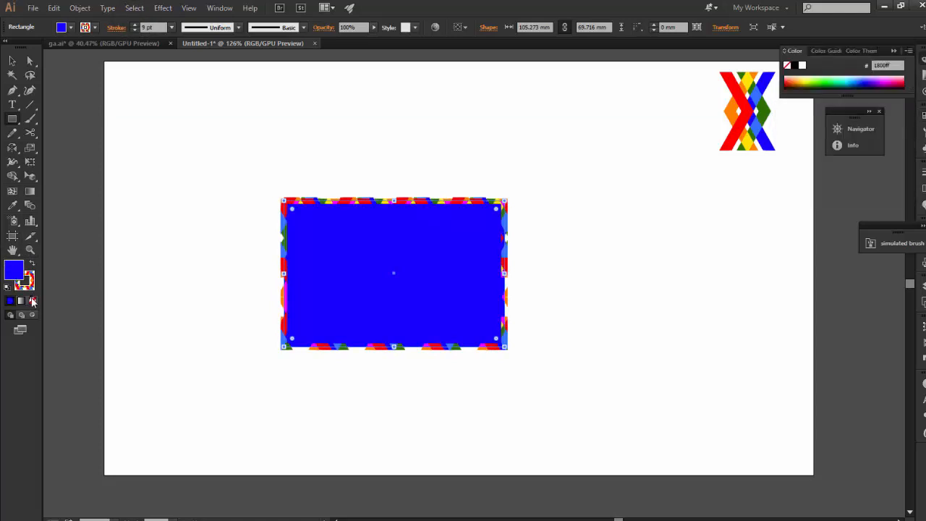
{"action": "left_click", "coordinate": [12, 60]}
{"action": "left_click", "coordinate": [114, 116]}
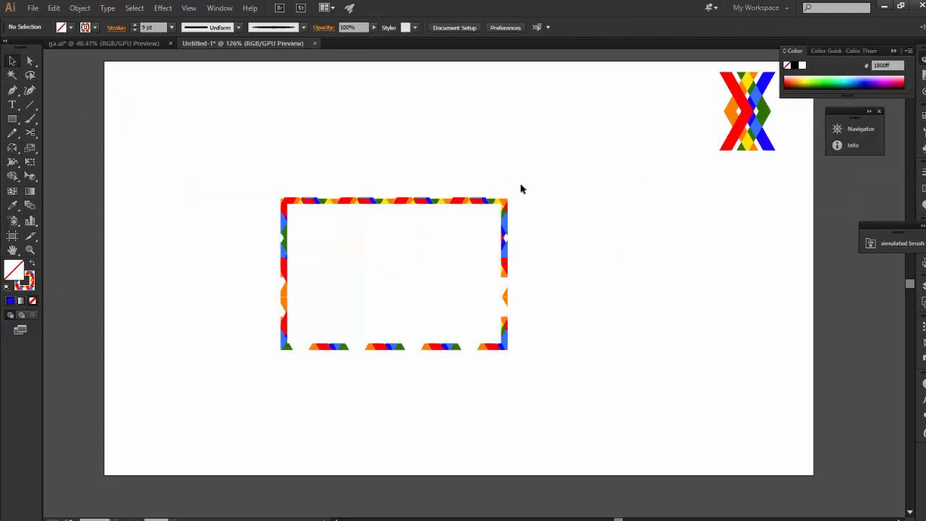
{"action": "left_click_drag", "start_coordinate": [549, 149], "coordinate": [411, 350]}
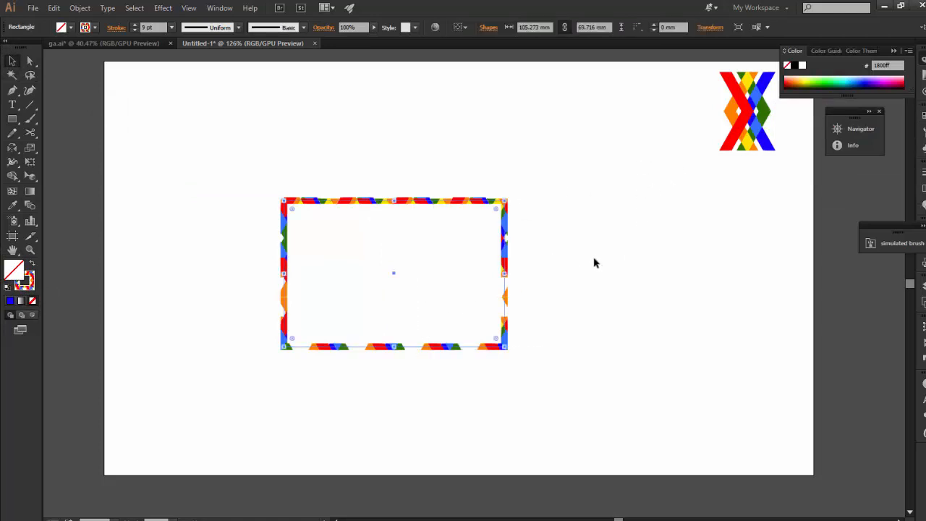
- Move the floating simulated brush panel clear of the others and choose the Basic brush for painting with the Paintbrush
{"action": "left_click", "coordinate": [29, 120]}
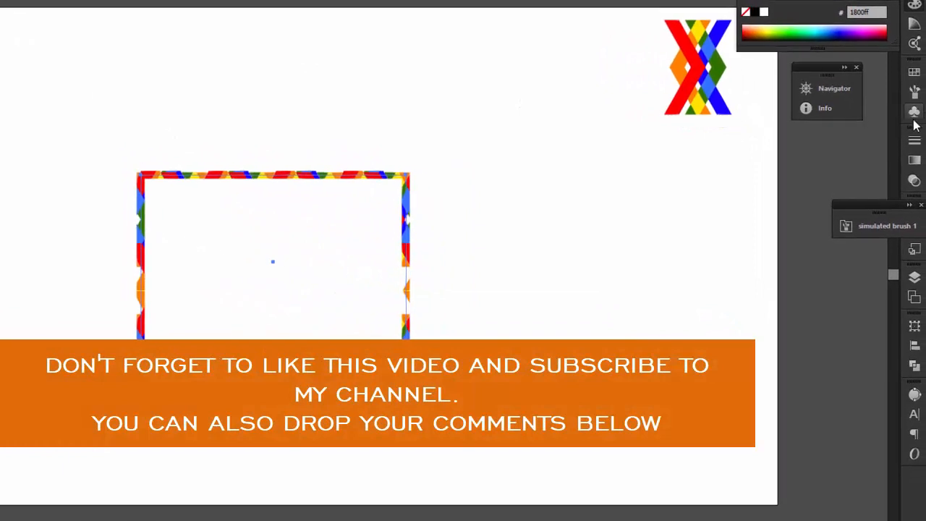
{"action": "left_click_drag", "start_coordinate": [873, 201], "coordinate": [815, 167]}
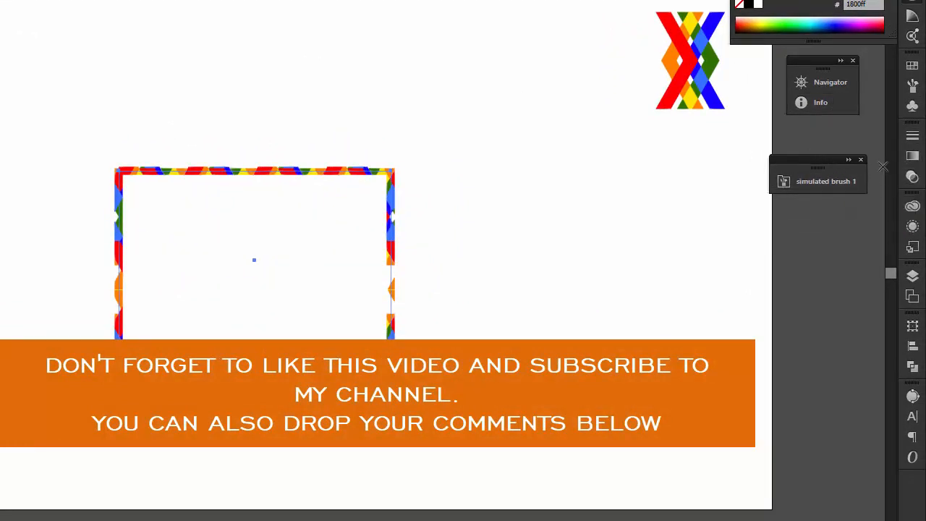
{"action": "left_click", "coordinate": [912, 86]}
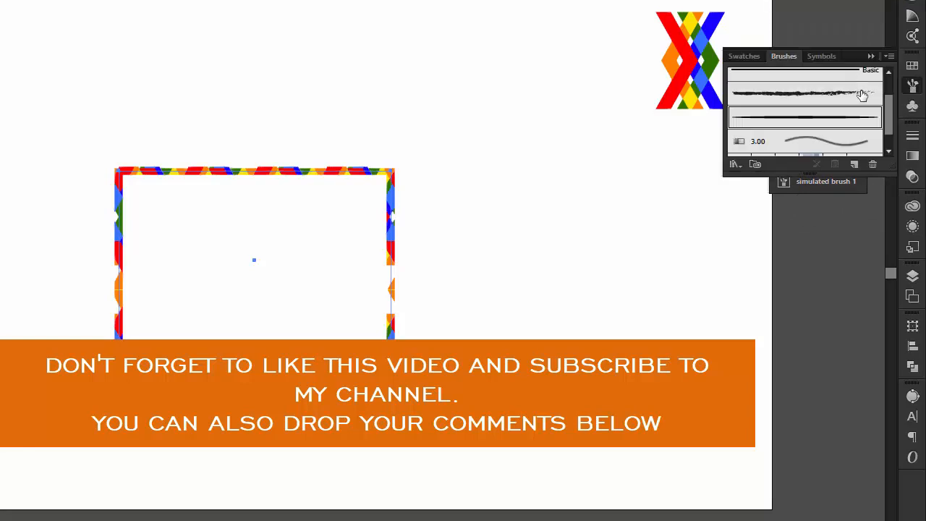
{"action": "left_click_drag", "start_coordinate": [887, 110], "coordinate": [885, 85]}
{"action": "left_click", "coordinate": [828, 109]}
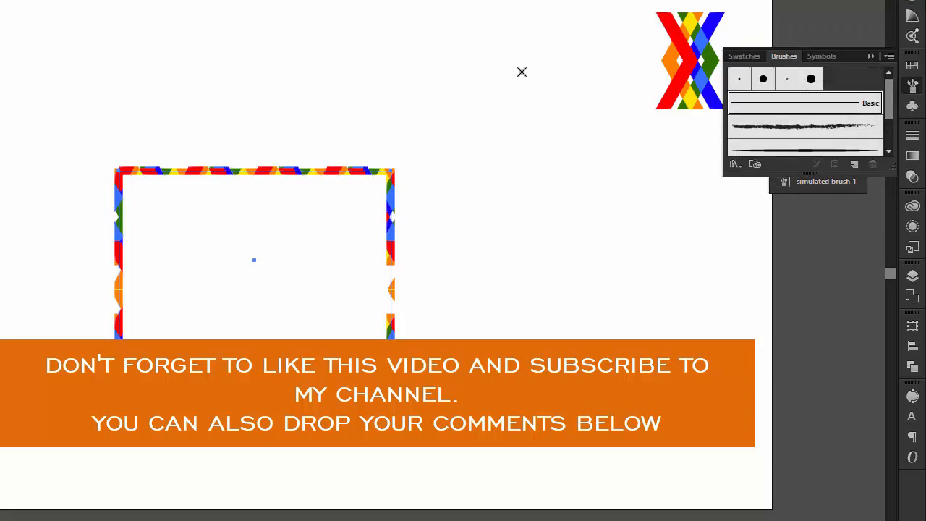
- Paint three freehand curves above and beside the rectangle, choosing the Basic brush again before the third one
{"action": "mouse_move", "coordinate": [554, 61]}
{"action": "left_mouse_down"}
{"action": "mouse_move", "coordinate": [520, 46]}
{"action": "mouse_move", "coordinate": [412, 135]}
{"action": "mouse_move", "coordinate": [266, 136]}
{"action": "left_mouse_up"}
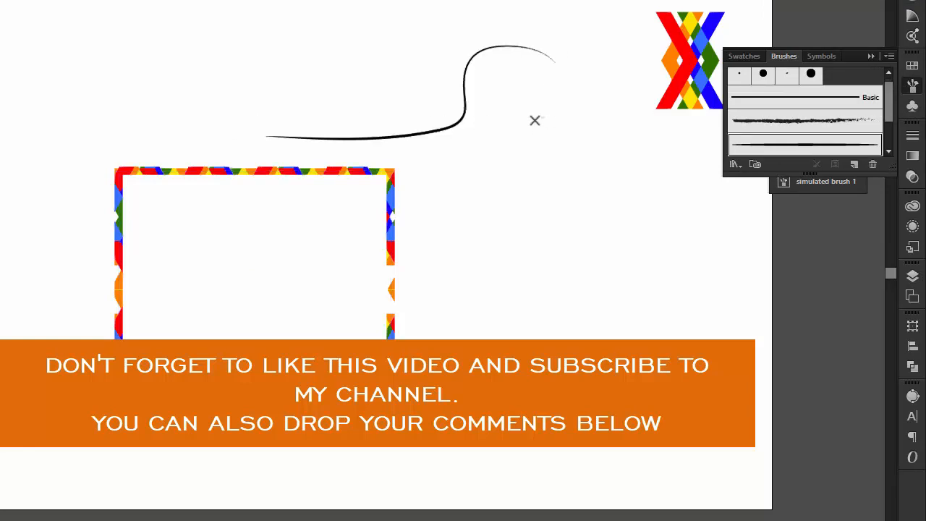
{"action": "mouse_move", "coordinate": [535, 120]}
{"action": "left_mouse_down"}
{"action": "mouse_move", "coordinate": [562, 279]}
{"action": "mouse_move", "coordinate": [467, 298]}
{"action": "left_mouse_up"}
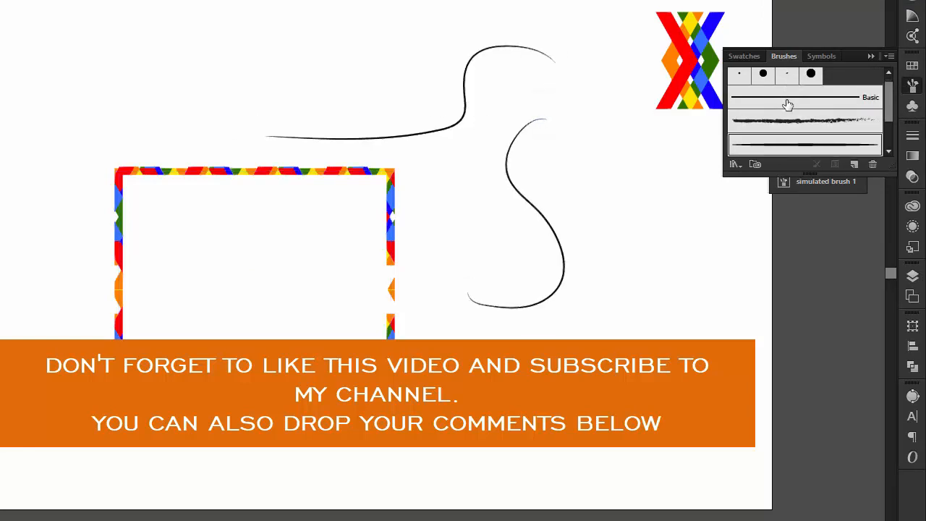
{"action": "left_click", "coordinate": [786, 101]}
{"action": "mouse_move", "coordinate": [628, 185]}
{"action": "left_mouse_down"}
{"action": "mouse_move", "coordinate": [627, 290]}
{"action": "mouse_move", "coordinate": [558, 335]}
{"action": "left_mouse_up"}
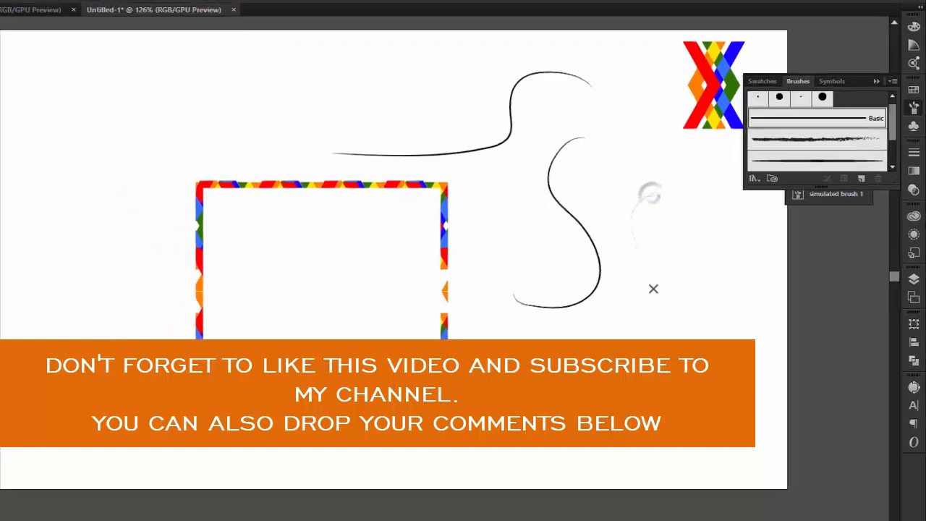
- Remove the stroke from the curve above the rectangle and reapply the COLOR KNIT pattern as its stroke
{"action": "left_click", "coordinate": [12, 61]}
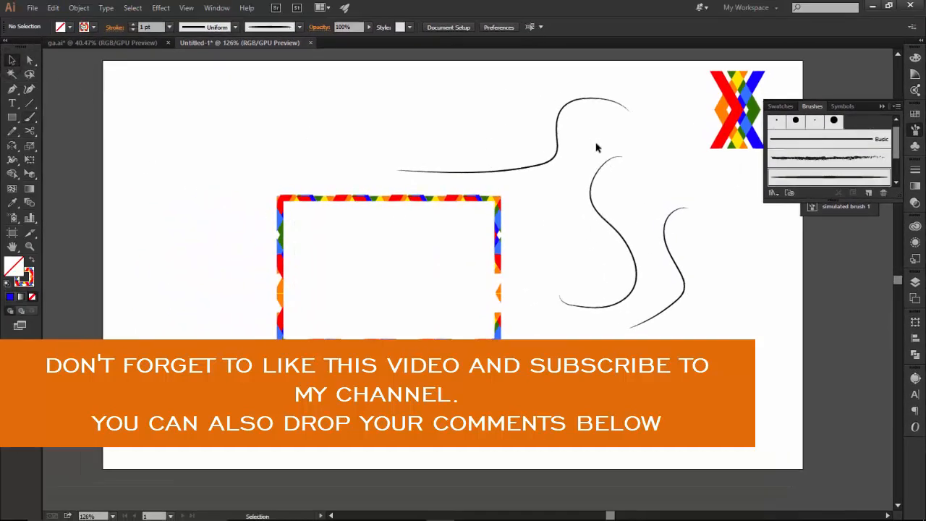
{"action": "left_click", "coordinate": [556, 142]}
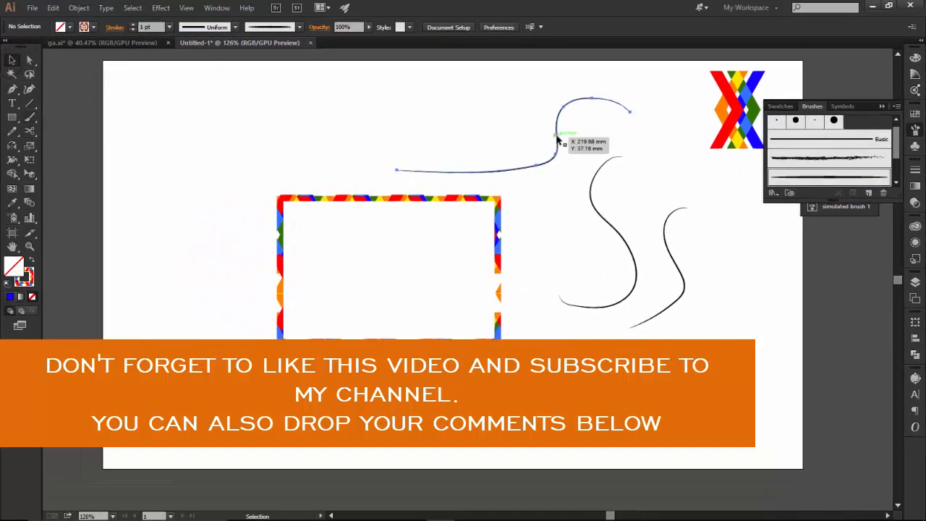
{"action": "left_click", "coordinate": [31, 282]}
{"action": "left_click", "coordinate": [32, 298]}
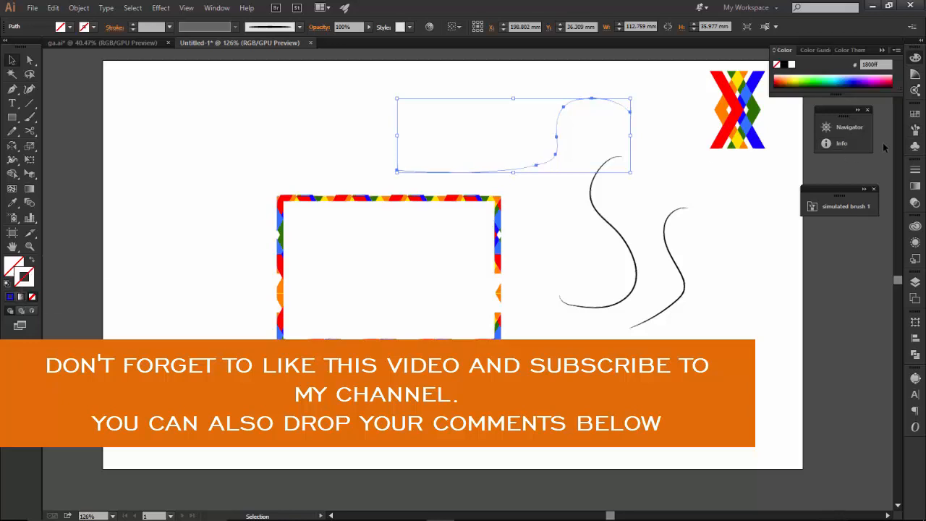
{"action": "left_click", "coordinate": [916, 113]}
{"action": "left_click", "coordinate": [794, 165]}
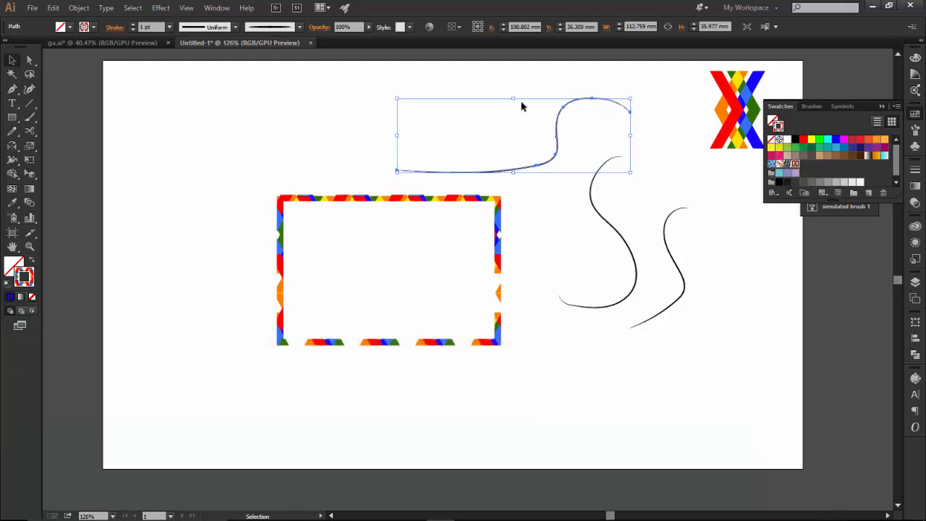
- Raise the stroke weight of the curve above the rectangle to 5 pt and deselect it
{"action": "left_click", "coordinate": [134, 24]}
{"action": "left_click", "coordinate": [133, 25]}
{"action": "left_click", "coordinate": [133, 24]}
{"action": "left_click", "coordinate": [133, 25]}
{"action": "left_click", "coordinate": [133, 25]}
{"action": "left_click", "coordinate": [773, 248]}
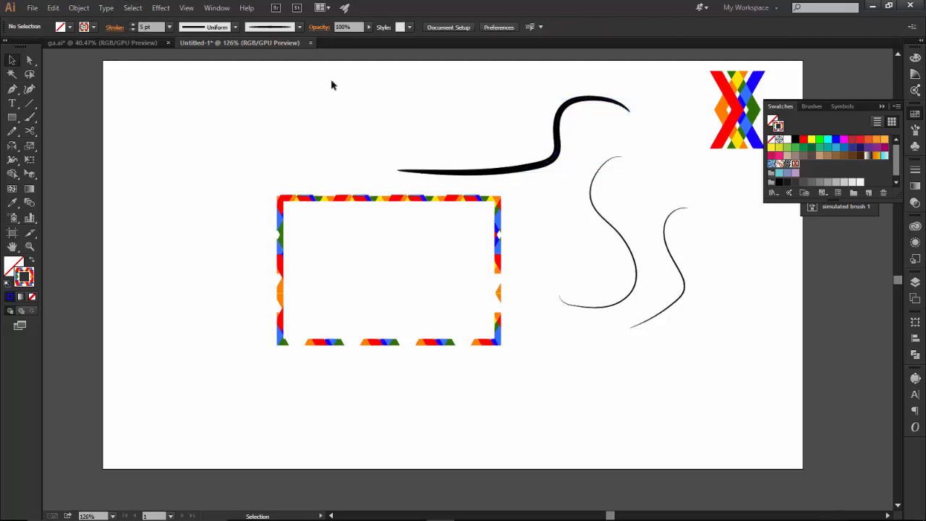
- Choose the Basic brush definition and paint a short wavy curve above and left of the rectangle
{"action": "left_click", "coordinate": [301, 26]}
{"action": "left_click", "coordinate": [255, 64]}
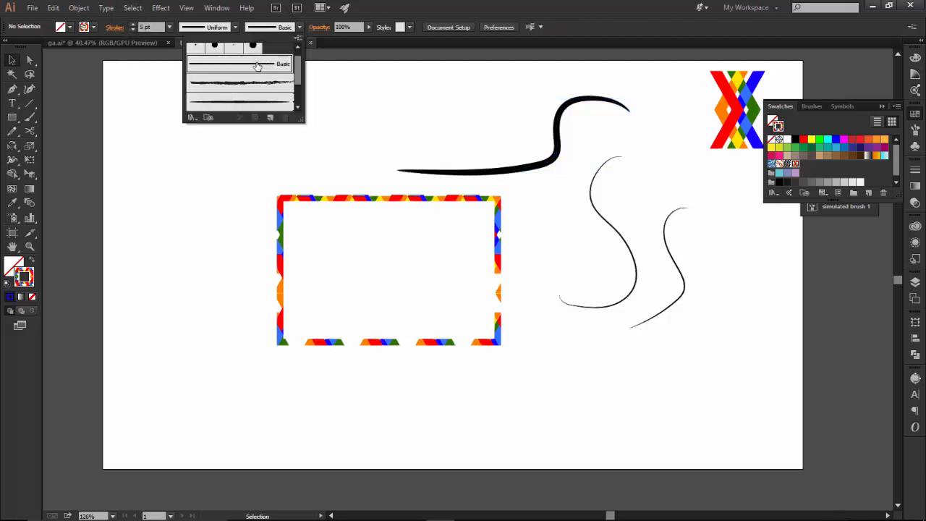
{"action": "key", "text": "b"}
{"action": "left_click_drag", "start_coordinate": [183, 142], "coordinate": [280, 137]}
- Apply the Basic brush definition to the short wavy curve so its stroke shows the COLOR KNIT pattern
{"action": "left_click", "coordinate": [301, 27]}
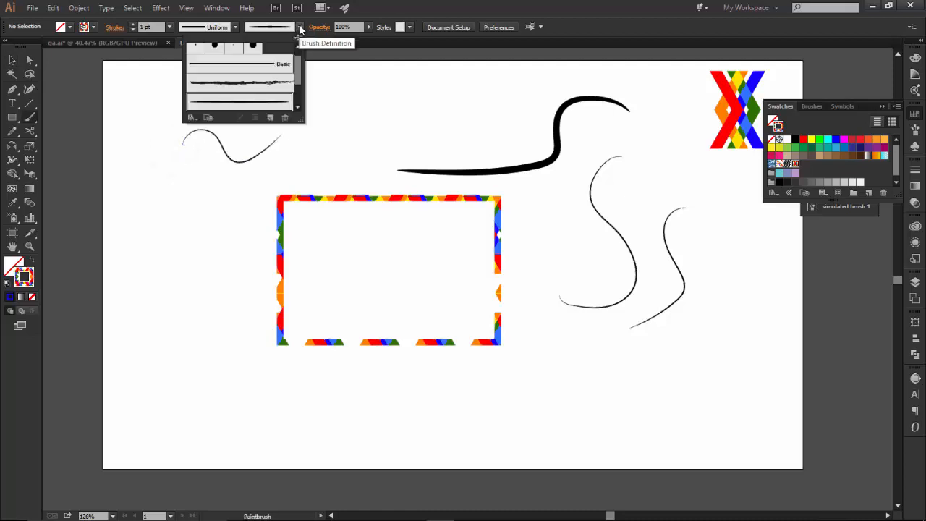
{"action": "key", "text": "v"}
{"action": "left_click", "coordinate": [213, 136]}
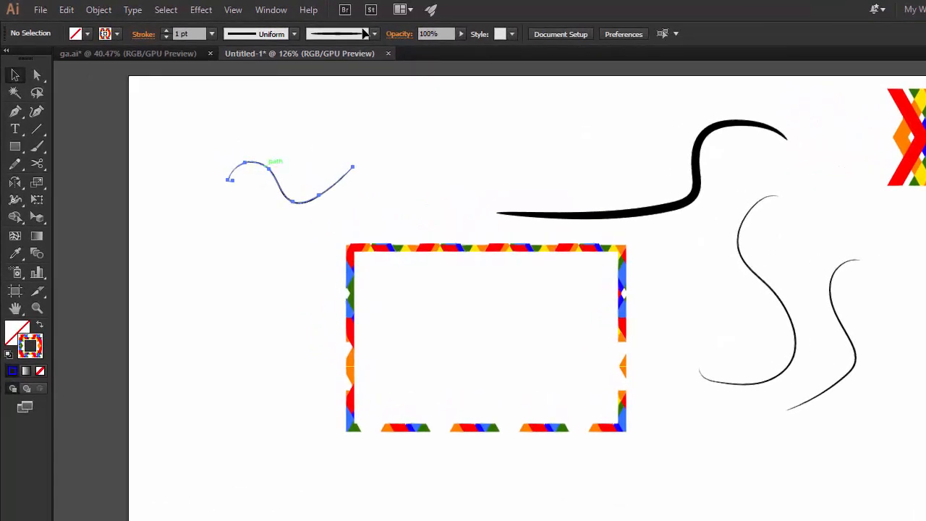
{"action": "left_click", "coordinate": [365, 34]}
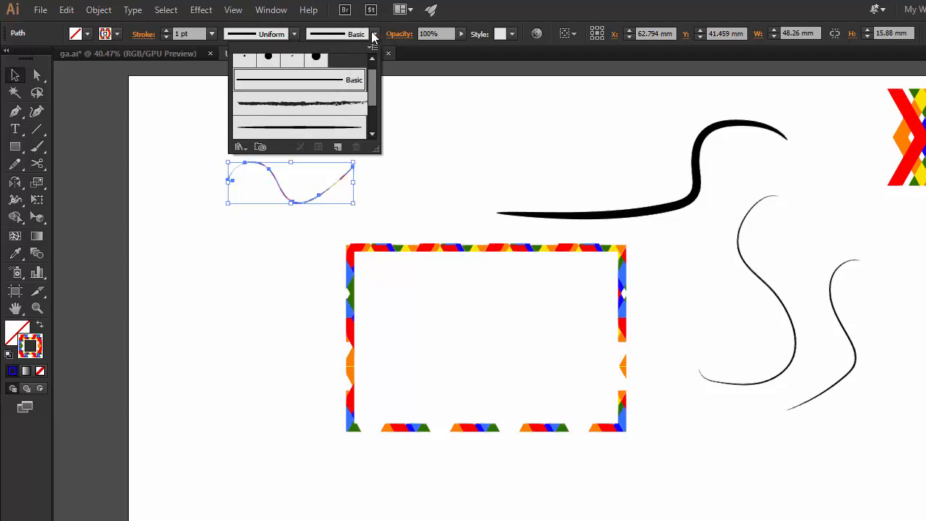
{"action": "left_click", "coordinate": [317, 200]}
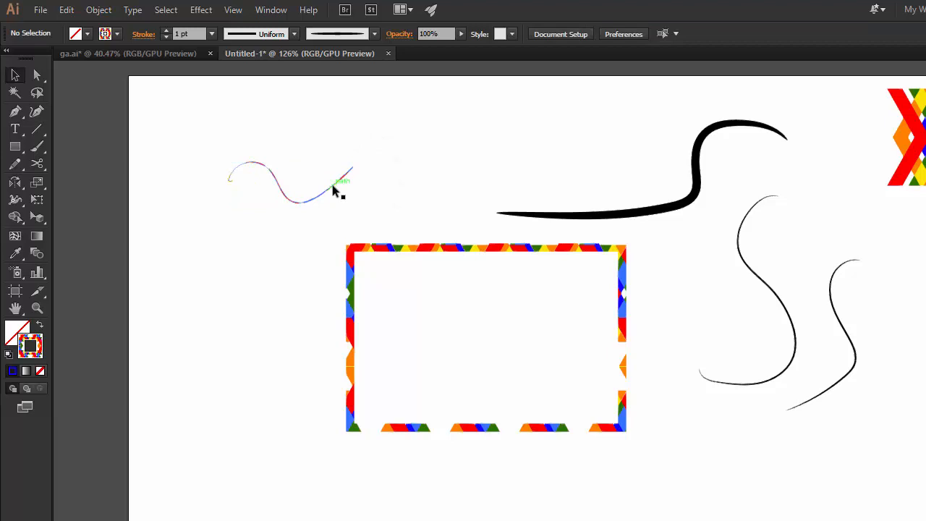
- Set the short wavy curve's stroke weight to 6 pt, deselect it and activate the Paintbrush tool
{"action": "left_click", "coordinate": [165, 30]}
{"action": "left_click", "coordinate": [165, 30]}
{"action": "left_click", "coordinate": [165, 30]}
{"action": "left_click", "coordinate": [165, 30]}
{"action": "left_click", "coordinate": [425, 330]}
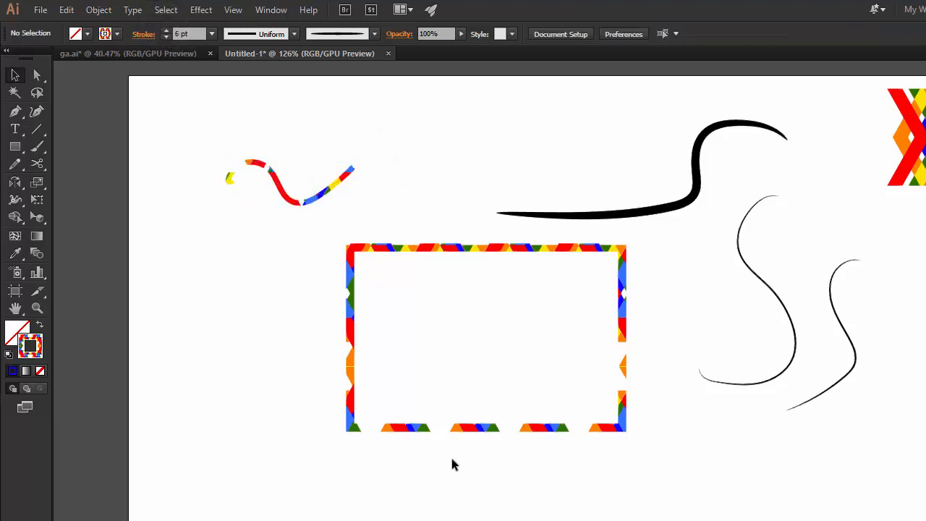
{"action": "left_click", "coordinate": [37, 146]}
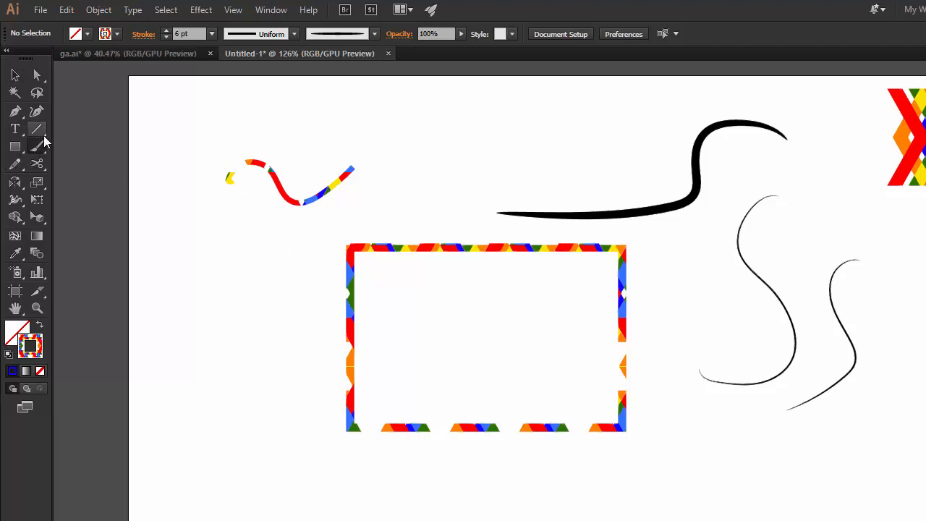
- Paint a long wavy curve below the rectangle and a looped, angular curve beneath the two thin curves
{"action": "left_click", "coordinate": [373, 34]}
{"action": "left_click", "coordinate": [327, 81]}
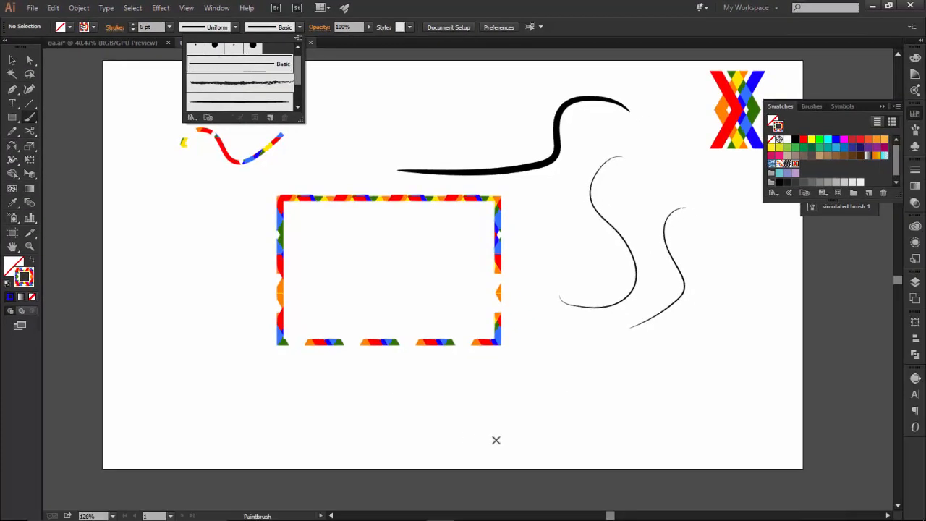
{"action": "left_click", "coordinate": [459, 461]}
{"action": "mouse_move", "coordinate": [204, 412]}
{"action": "left_mouse_down"}
{"action": "mouse_move", "coordinate": [230, 399]}
{"action": "mouse_move", "coordinate": [469, 429]}
{"action": "mouse_move", "coordinate": [479, 375]}
{"action": "left_mouse_up"}
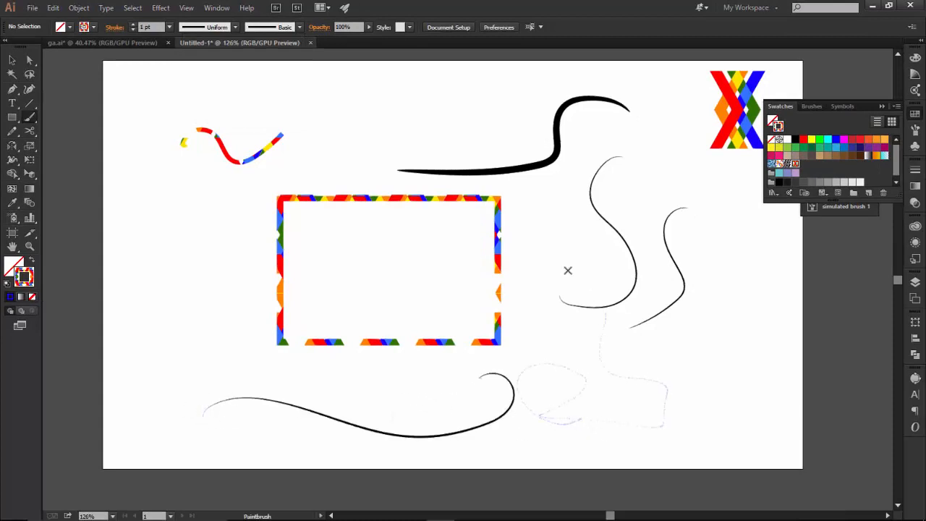
{"action": "left_click_drag", "start_coordinate": [567, 270], "coordinate": [568, 270]}
- Apply the Basic brush definition to the thick curve, the two thin curves and the looped curve
{"action": "left_click", "coordinate": [11, 60]}
{"action": "left_click_drag", "start_coordinate": [552, 81], "coordinate": [667, 434]}
{"action": "left_click", "coordinate": [299, 27]}
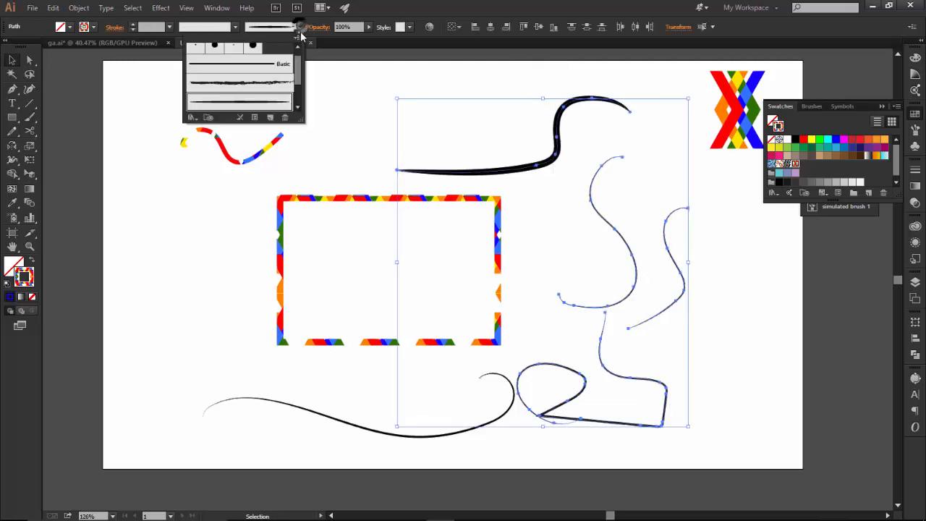
{"action": "left_click", "coordinate": [251, 66]}
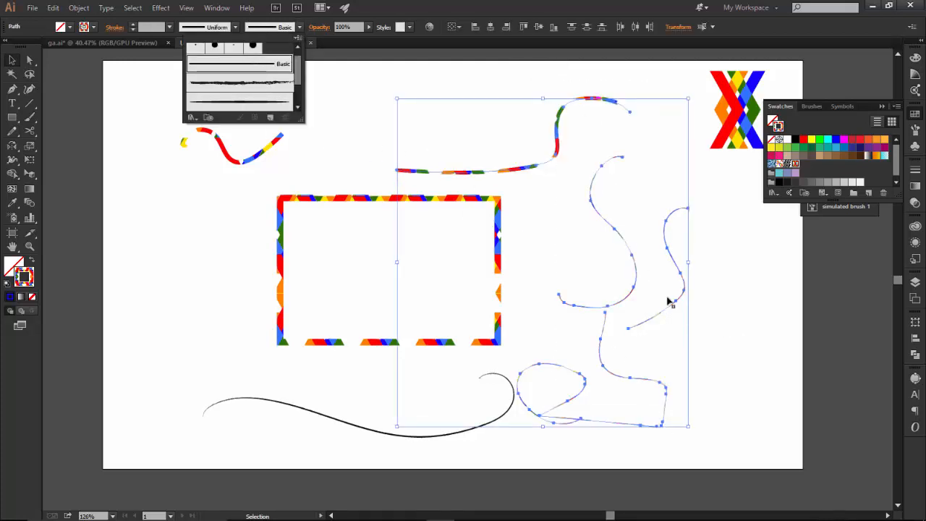
- Set the stroke weight of the selected curves to 8 pt and deselect them
{"action": "left_click", "coordinate": [133, 25]}
{"action": "left_click", "coordinate": [133, 25]}
{"action": "left_click", "coordinate": [133, 26]}
{"action": "left_click", "coordinate": [133, 25]}
{"action": "left_click", "coordinate": [133, 25]}
{"action": "left_click", "coordinate": [133, 26]}
{"action": "left_click", "coordinate": [133, 25]}
{"action": "left_click", "coordinate": [133, 26]}
{"action": "left_click", "coordinate": [151, 171]}
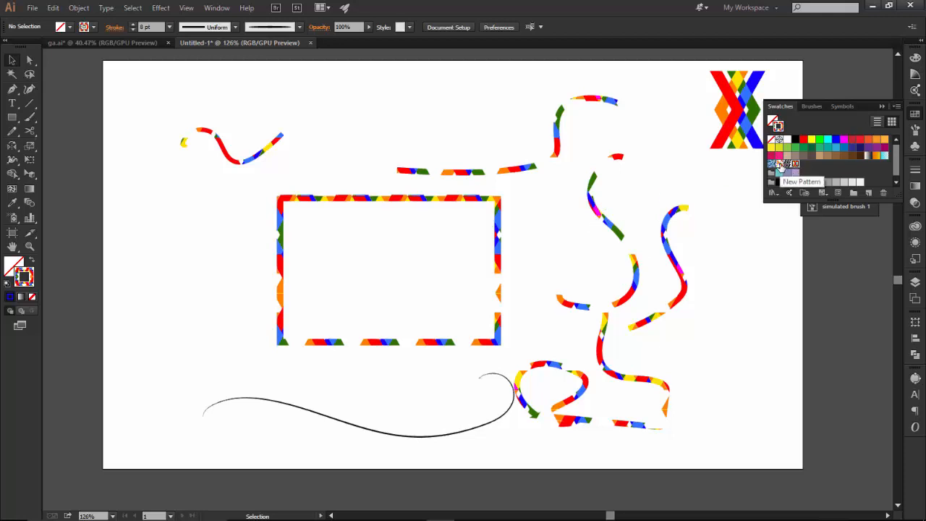
- Draw a rectangle about 58 × 60 mm beside the larger one and make its fill the active color target
{"action": "left_click", "coordinate": [11, 62]}
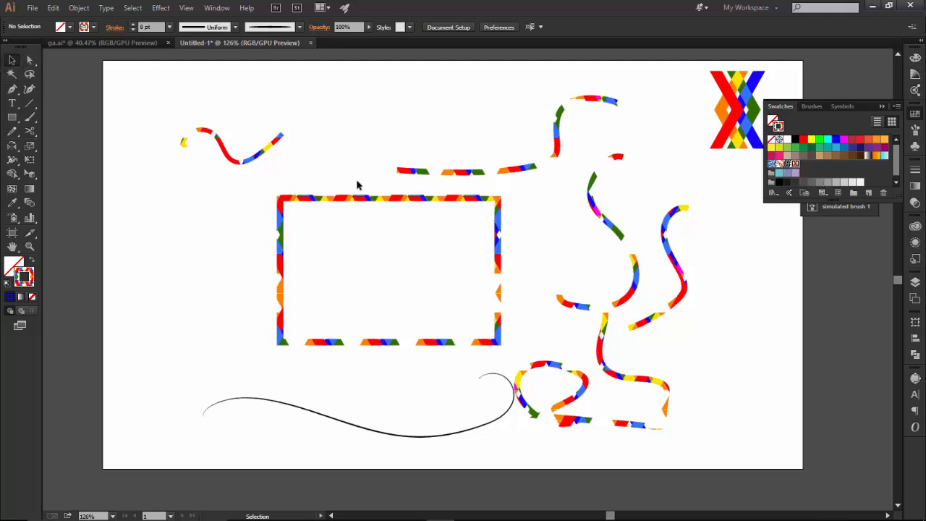
{"action": "left_click", "coordinate": [12, 117]}
{"action": "mouse_move", "coordinate": [142, 195]}
{"action": "left_mouse_down"}
{"action": "mouse_move", "coordinate": [231, 306]}
{"action": "mouse_move", "coordinate": [266, 323]}
{"action": "left_mouse_up"}
{"action": "left_click", "coordinate": [13, 267]}
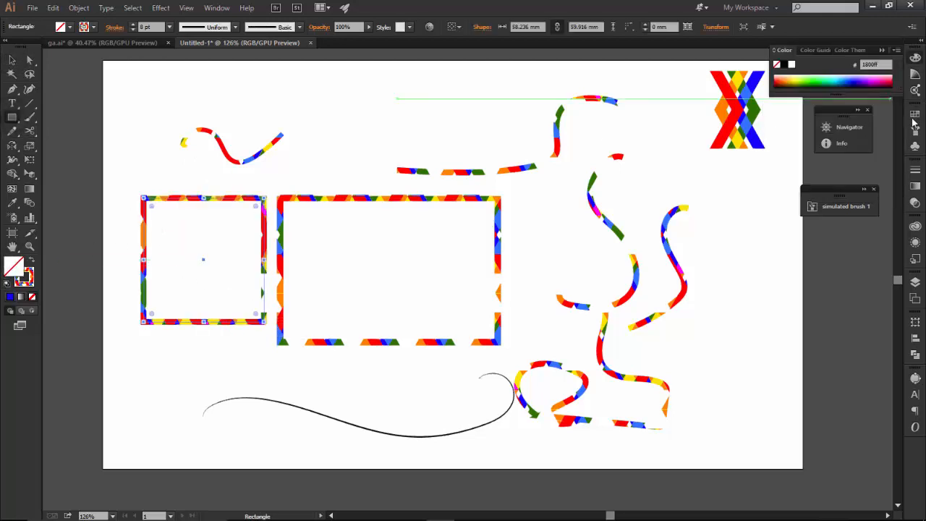
- Try the custom pattern swatches as the new rectangle's fill, ending with COLOR KNIT
{"action": "left_click", "coordinate": [781, 165]}
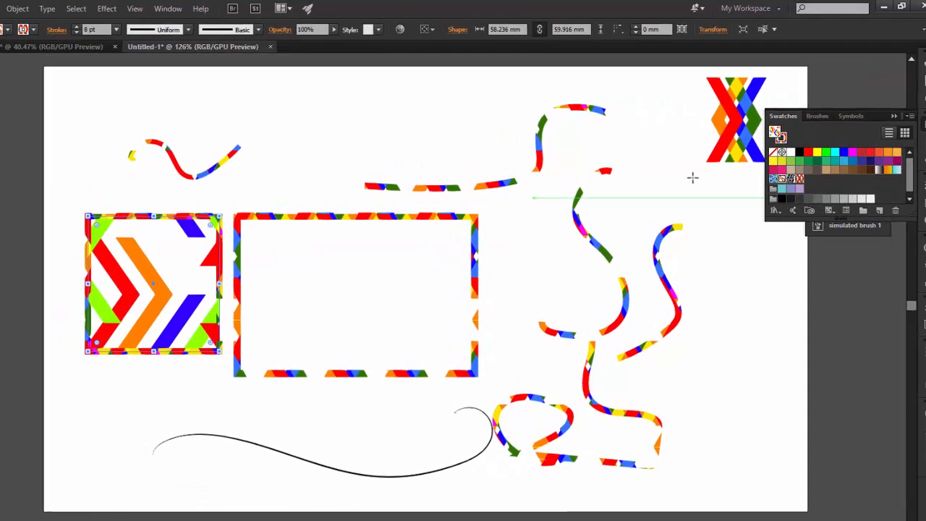
{"action": "left_click", "coordinate": [791, 178]}
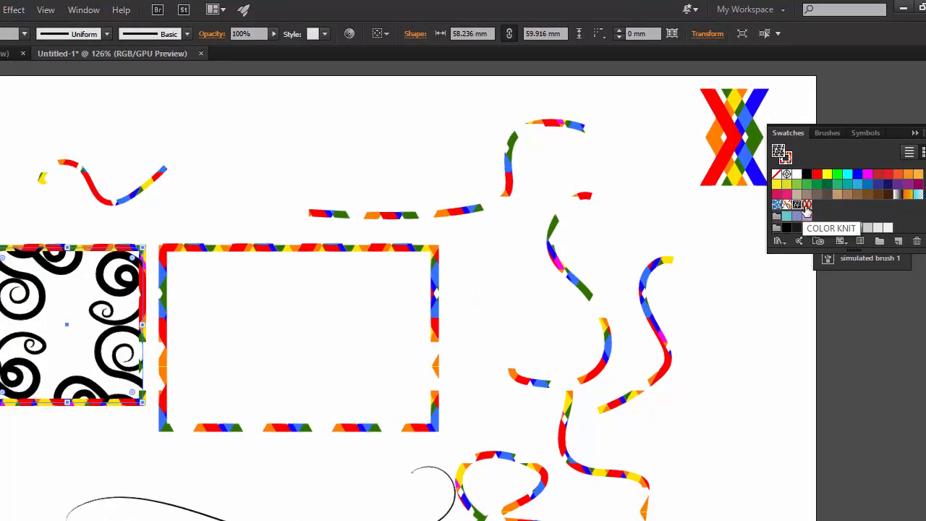
{"action": "left_click", "coordinate": [806, 207]}
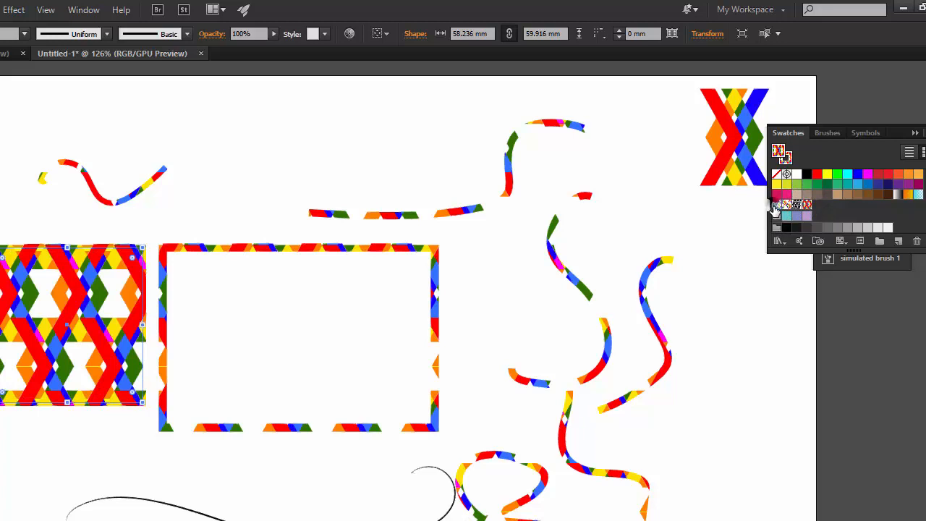
{"action": "left_click", "coordinate": [776, 206]}
{"action": "left_click", "coordinate": [807, 206]}
- Apply the Touch Calligraphic Brush to the stroke of the COLOR KNIT-filled rectangle
{"action": "left_click", "coordinate": [187, 34]}
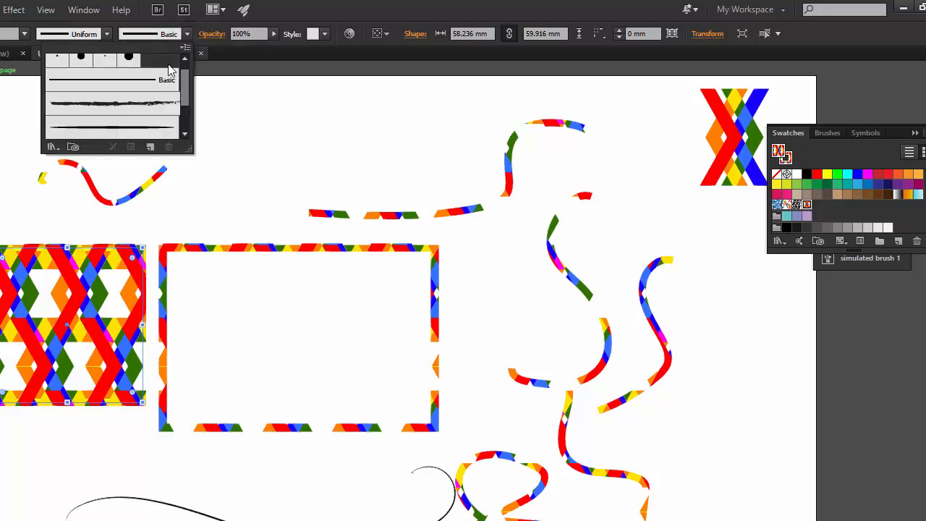
{"action": "left_click_drag", "start_coordinate": [186, 85], "coordinate": [186, 73]}
{"action": "left_click", "coordinate": [129, 67]}
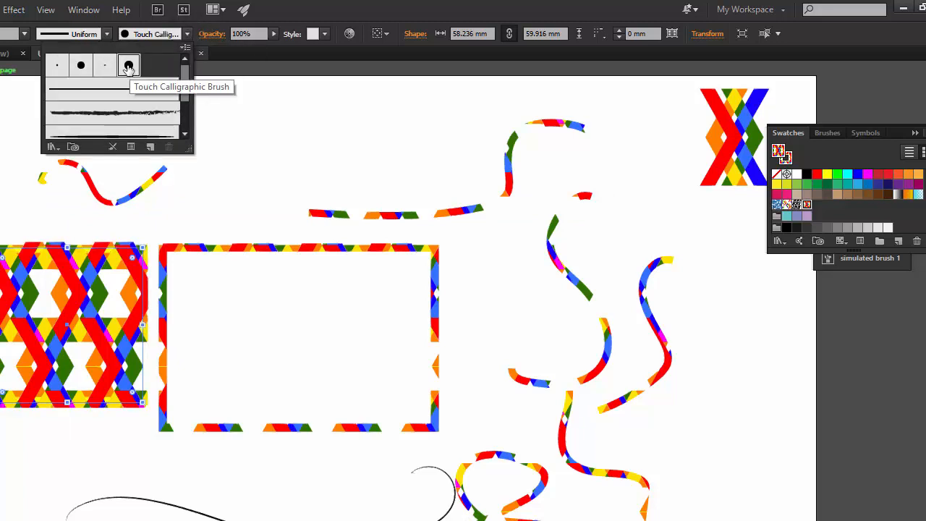
{"action": "left_click", "coordinate": [303, 110]}
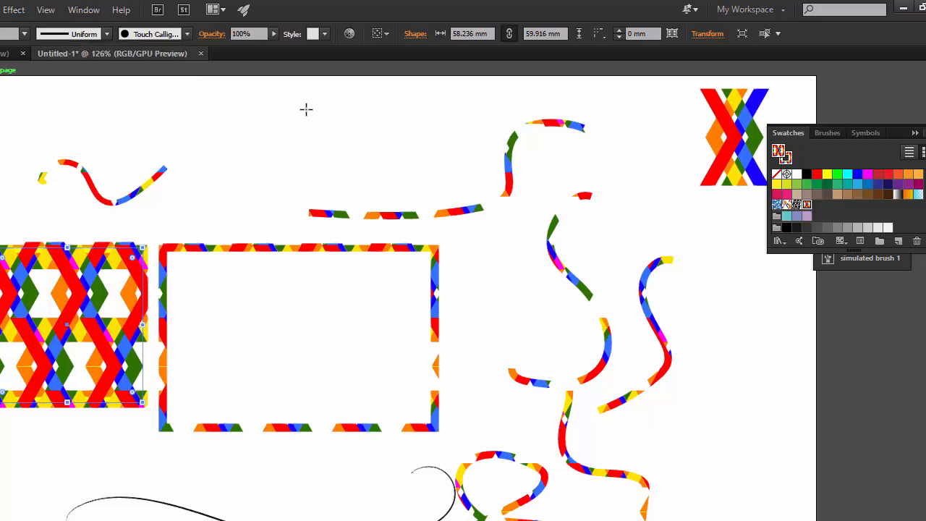
- Draw a COLOR KNIT-filled rectangle about 84 × 33 mm above the large one and paint freehand strokes near the short wavy curve
{"action": "left_click_drag", "start_coordinate": [197, 198], "coordinate": [417, 114]}
{"action": "key", "text": "s"}
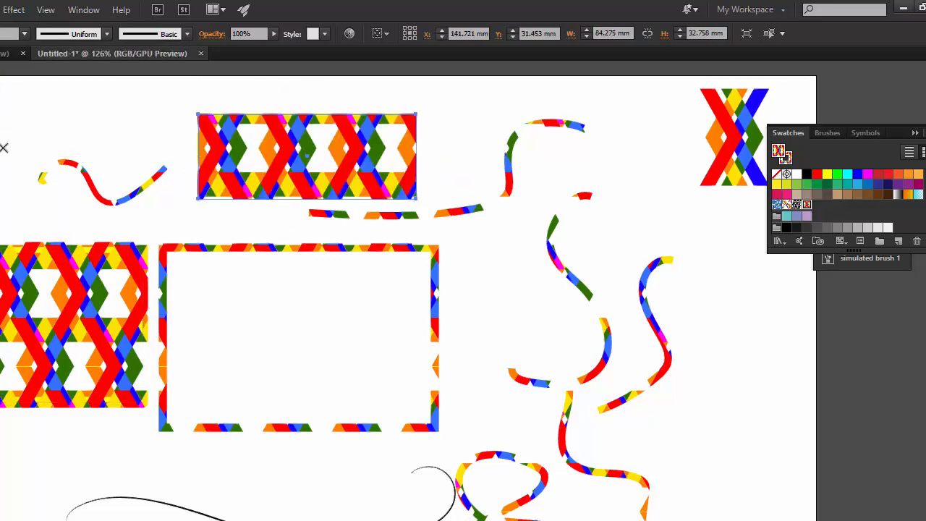
{"action": "left_click_drag", "start_coordinate": [0, 116], "coordinate": [0, 208]}
{"action": "mouse_move", "coordinate": [54, 97]}
{"action": "left_mouse_down"}
{"action": "mouse_move", "coordinate": [86, 138]}
{"action": "mouse_move", "coordinate": [156, 130]}
{"action": "left_mouse_up"}
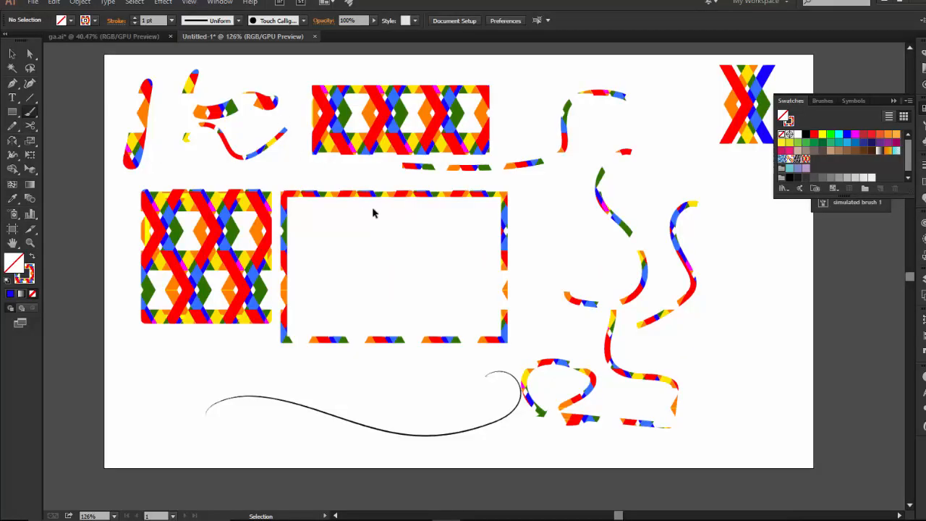
- Undo the recent brush strokes, rectangles, fills and stroke changes back past the short wavy curve
{"action": "key", "text": "ctrl+z"}
{"action": "key", "text": "ctrl+z"}
{"action": "key", "text": "ctrl+z"}
{"action": "key", "text": "ctrl+z"}
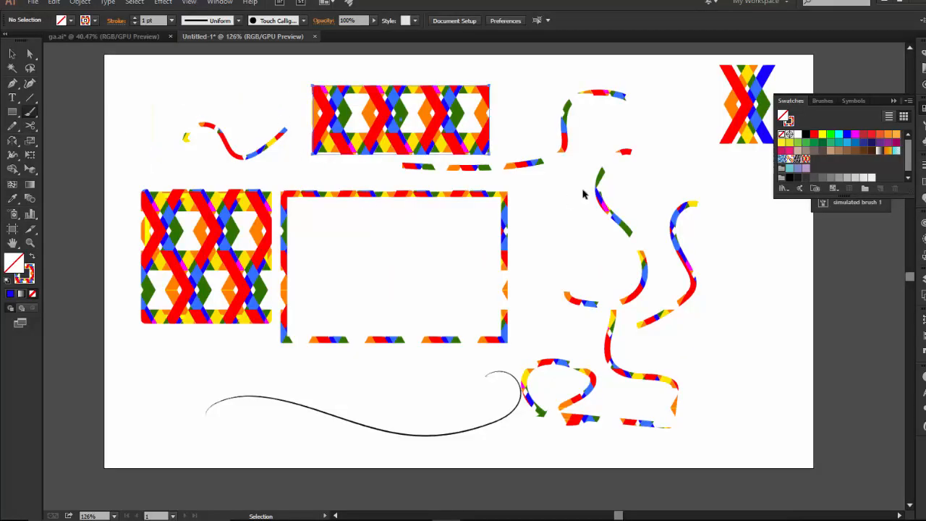
{"action": "key", "text": "ctrl+z"}
{"action": "key", "text": "ctrl+z"}
{"action": "key", "text": "ctrl+z"}
{"action": "key", "text": "ctrl+z"}
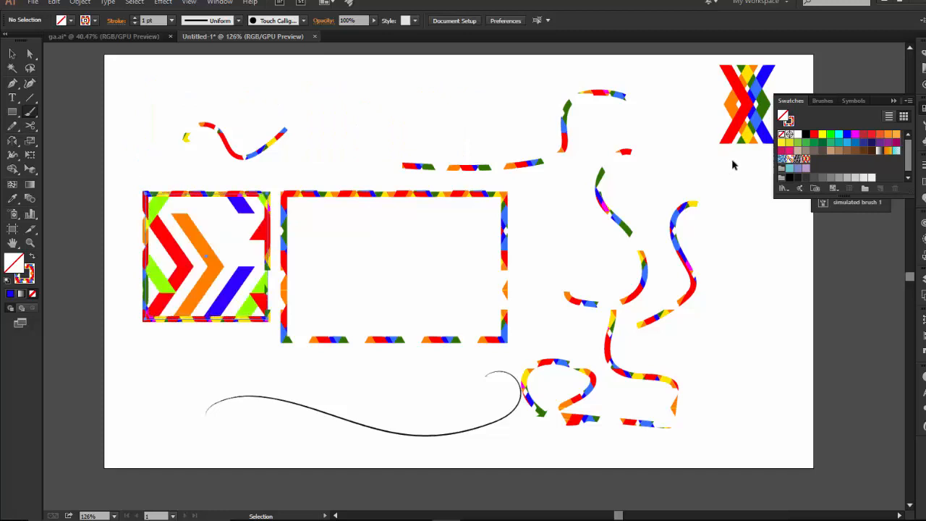
{"action": "key", "text": "ctrl+z"}
{"action": "key", "text": "ctrl+z"}
{"action": "key", "text": "ctrl+z"}
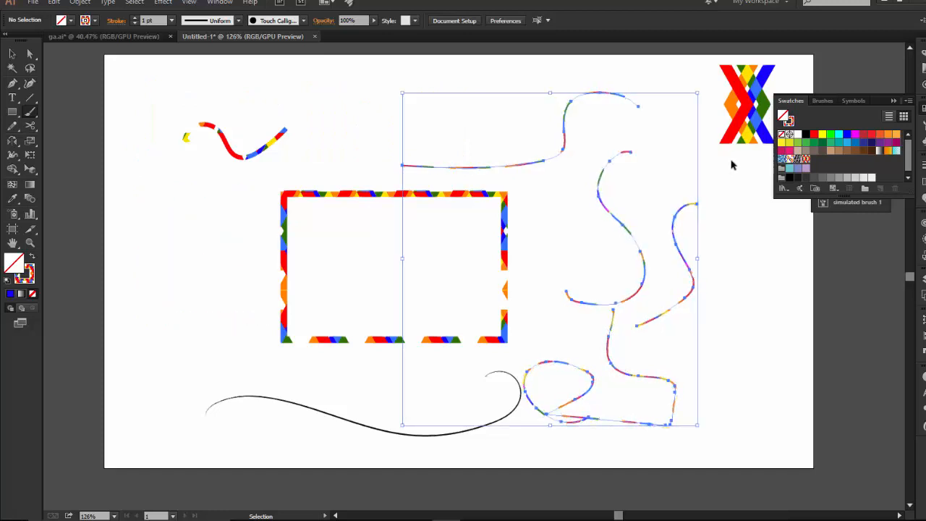
{"action": "key", "text": "ctrl+z"}
{"action": "key", "text": "ctrl+z"}
{"action": "key", "text": "ctrl+z"}
{"action": "key", "text": "ctrl+z"}
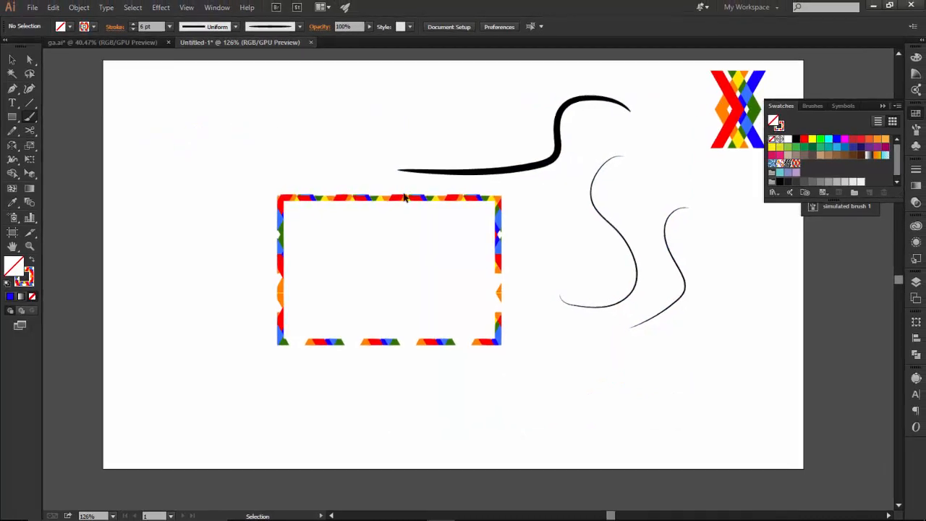
- Delete the patterned rectangle and the remaining black curves, keeping only the original knit motif
{"action": "mouse_move", "coordinate": [186, 136]}
{"action": "left_mouse_down"}
{"action": "mouse_move", "coordinate": [629, 390]}
{"action": "mouse_move", "coordinate": [634, 366]}
{"action": "left_mouse_up"}
{"action": "key", "text": "Delete"}
{"action": "left_click", "coordinate": [33, 10]}
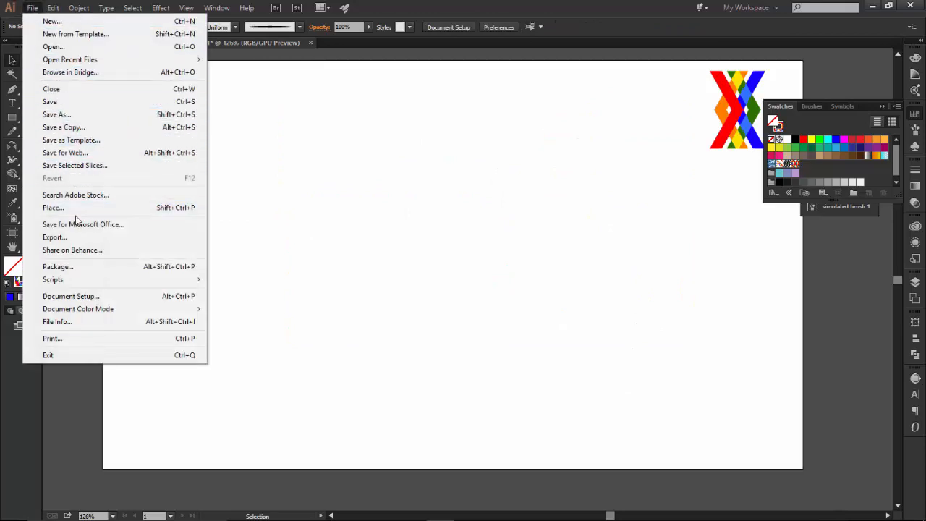
{"action": "left_click", "coordinate": [128, 208]}
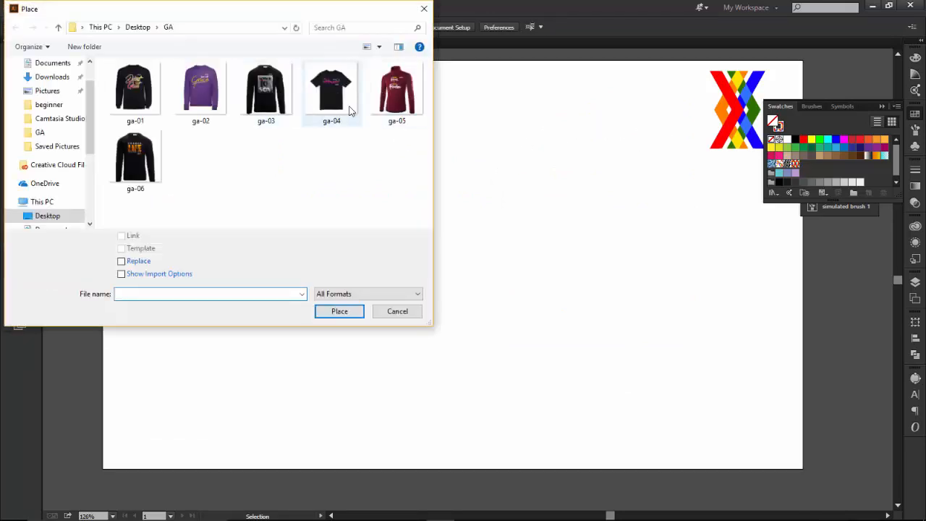
{"action": "left_click", "coordinate": [58, 30]}
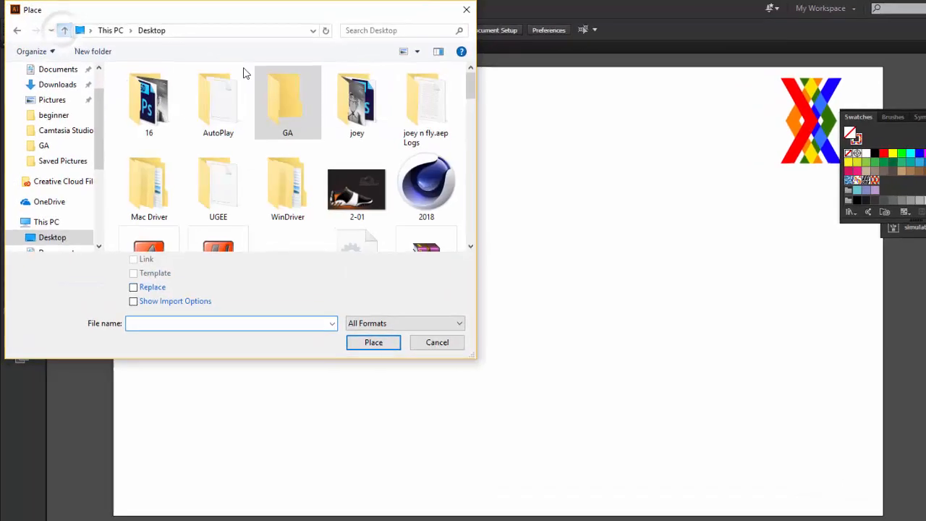
{"action": "mouse_move", "coordinate": [534, 102]}
{"action": "left_mouse_down"}
{"action": "mouse_move", "coordinate": [535, 121]}
{"action": "mouse_move", "coordinate": [534, 101]}
{"action": "left_mouse_up"}
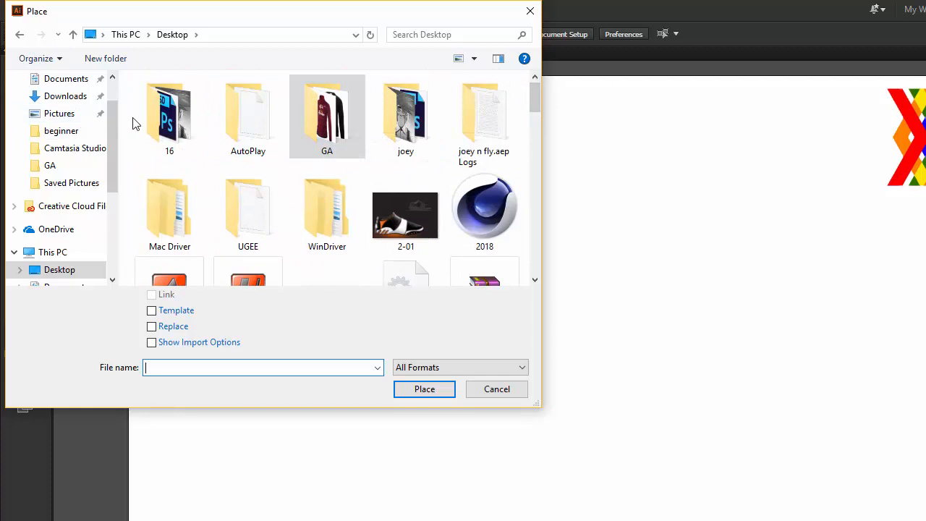
{"action": "left_click", "coordinate": [65, 116]}
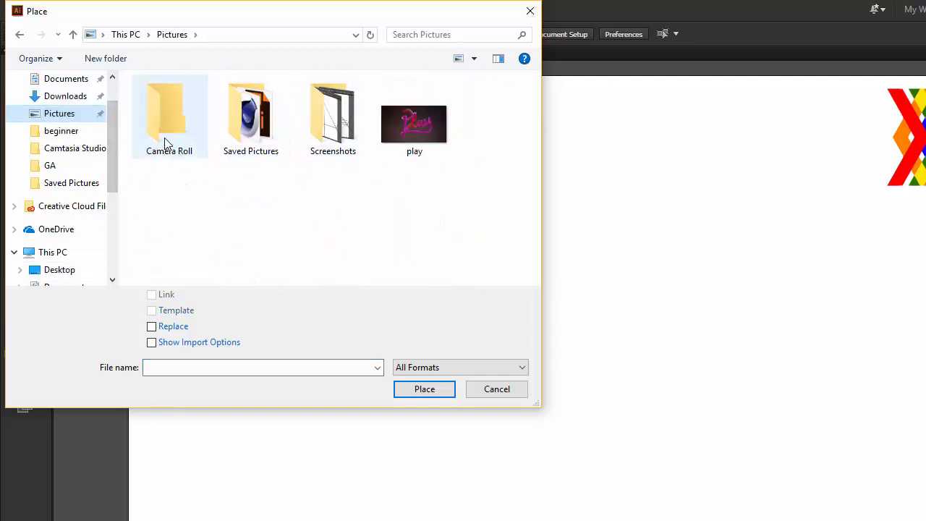
{"action": "left_click", "coordinate": [72, 133]}
{"action": "left_click", "coordinate": [83, 153]}
{"action": "scroll", "coordinate": [73, 152], "scroll_direction": "up", "scroll_amount": 1}
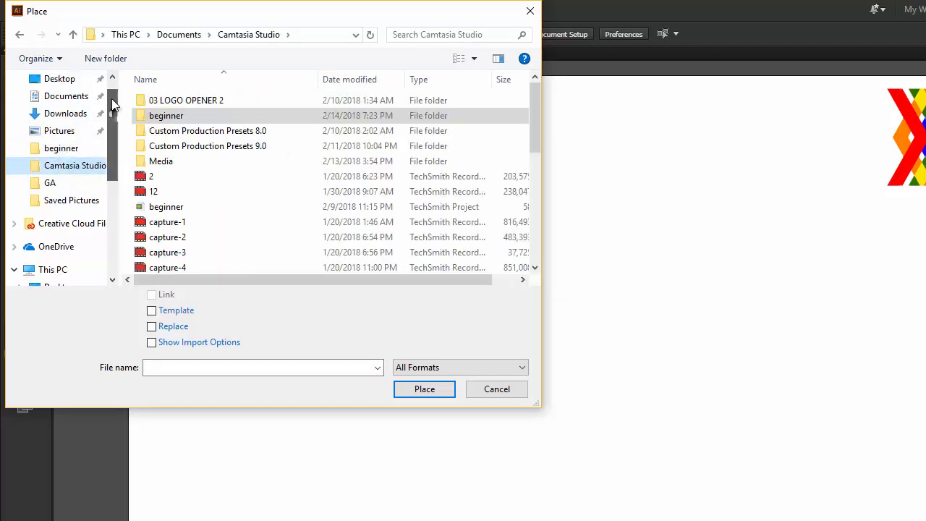
{"action": "left_click", "coordinate": [66, 143]}
{"action": "mouse_move", "coordinate": [532, 107]}
{"action": "left_mouse_down"}
{"action": "mouse_move", "coordinate": [533, 212]}
{"action": "mouse_move", "coordinate": [526, 108]}
{"action": "left_mouse_up"}
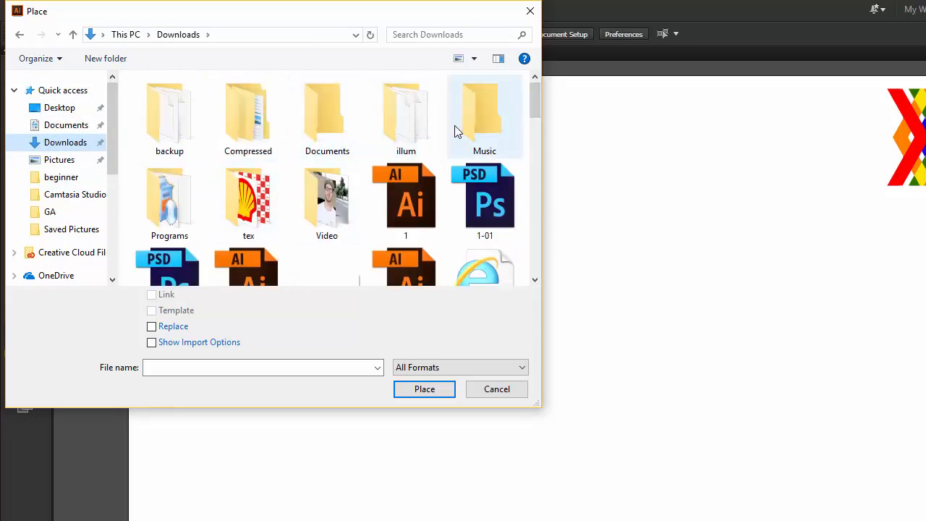
{"action": "left_click", "coordinate": [181, 139]}
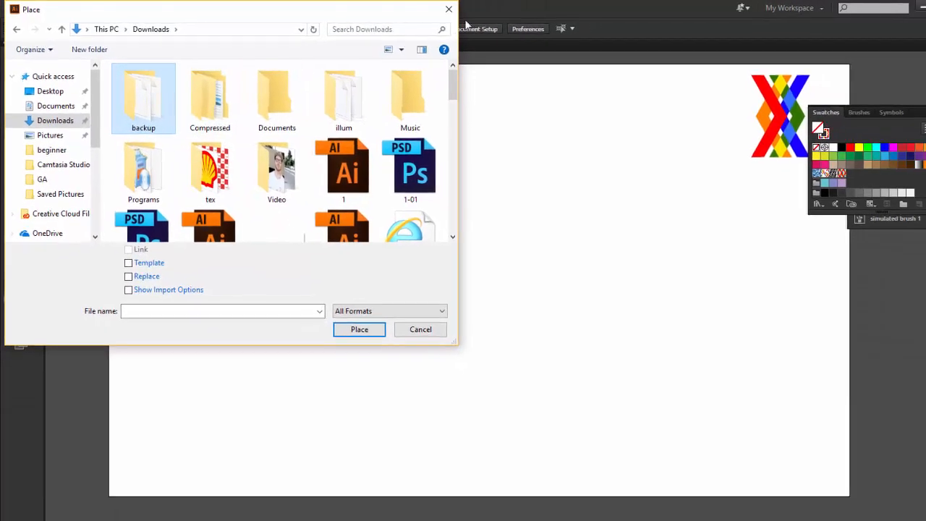
{"action": "left_click", "coordinate": [498, 10]}
- Draw a rectangle about 72 × 108 mm mid-artboard and apply the Touch Calligraphic Brush to its COLOR KNIT stroke
{"action": "left_click", "coordinate": [13, 118]}
{"action": "mouse_move", "coordinate": [374, 157]}
{"action": "left_mouse_down"}
{"action": "mouse_move", "coordinate": [490, 355]}
{"action": "mouse_move", "coordinate": [524, 377]}
{"action": "left_mouse_up"}
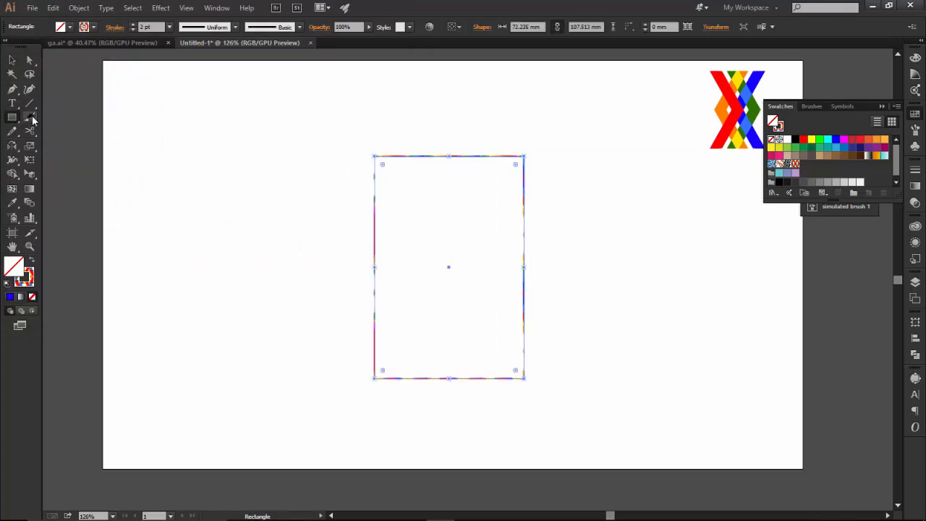
{"action": "left_click", "coordinate": [30, 118]}
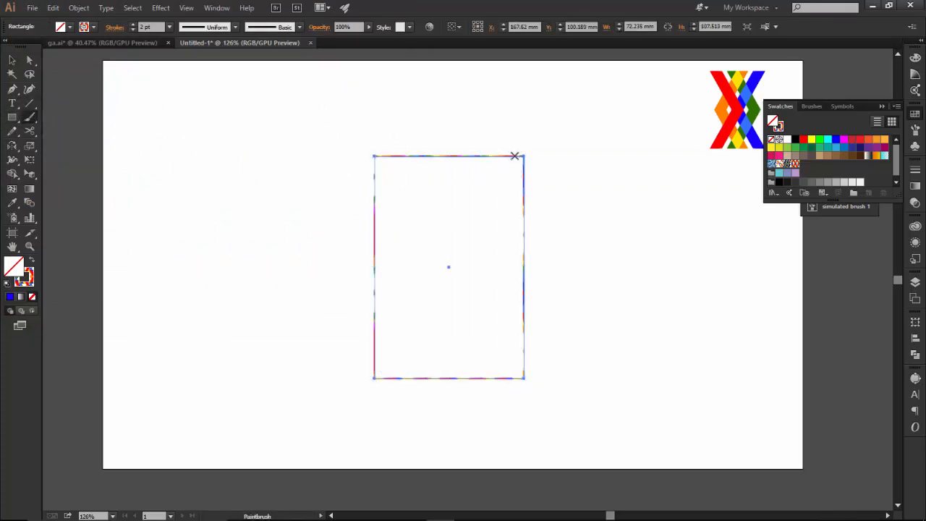
{"action": "left_click", "coordinate": [300, 28]}
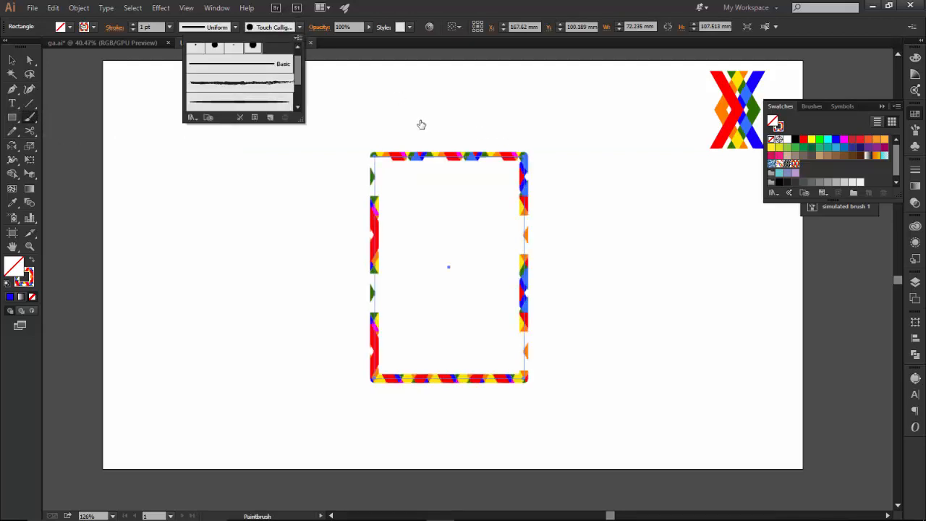
{"action": "left_click", "coordinate": [421, 125]}
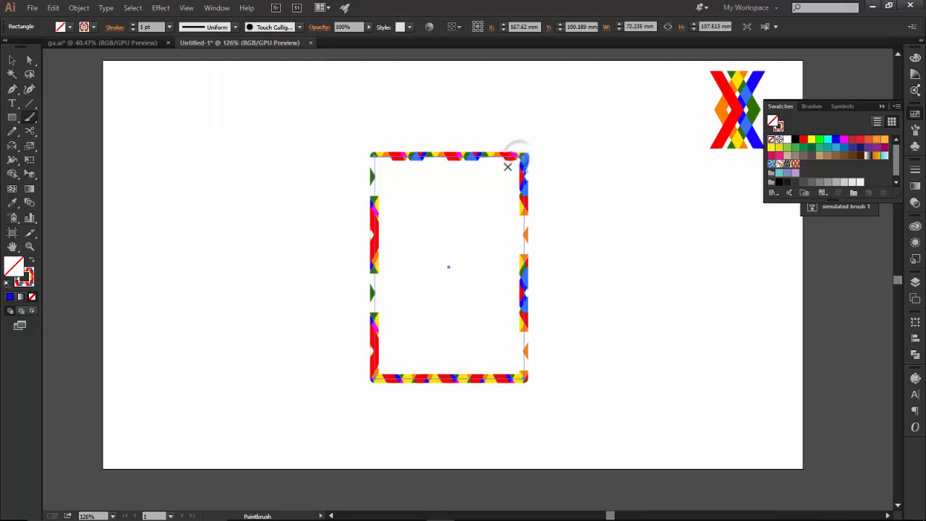
- Paint a V-neck shape inside the rectangle, running from both upper corners down to a central point
{"action": "left_click_drag", "start_coordinate": [462, 307], "coordinate": [515, 161]}
{"action": "left_click_drag", "start_coordinate": [382, 163], "coordinate": [461, 311]}
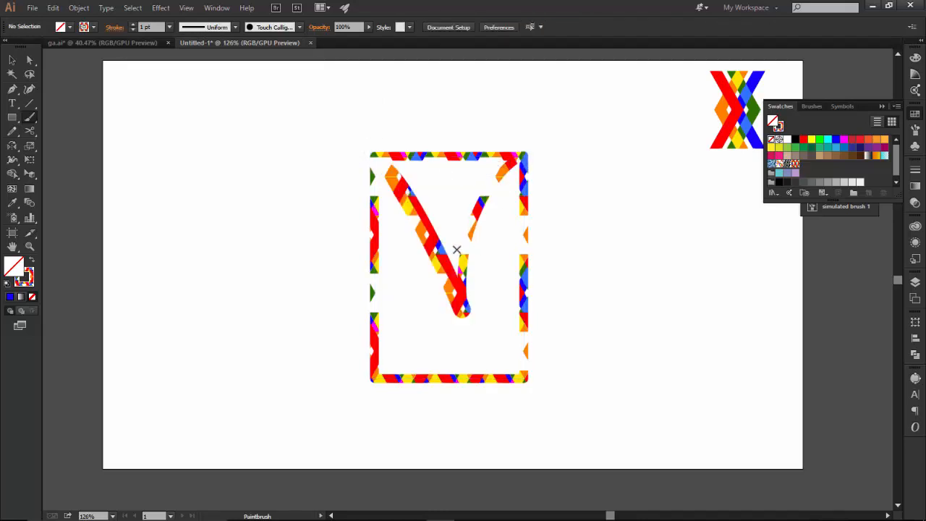
{"action": "left_click_drag", "start_coordinate": [512, 157], "coordinate": [461, 311]}
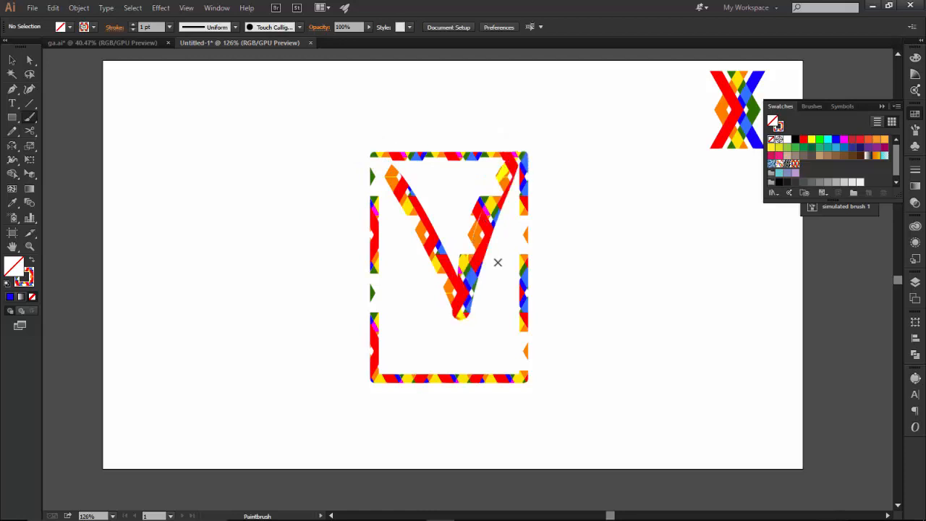
- Paint a short sleeve on each side of the rectangle and a curved collar line between its upper corners
{"action": "mouse_move", "coordinate": [523, 154]}
{"action": "left_mouse_down"}
{"action": "mouse_move", "coordinate": [589, 193]}
{"action": "mouse_move", "coordinate": [570, 248]}
{"action": "mouse_move", "coordinate": [525, 243]}
{"action": "left_mouse_up"}
{"action": "mouse_move", "coordinate": [369, 154]}
{"action": "left_mouse_down"}
{"action": "mouse_move", "coordinate": [316, 193]}
{"action": "mouse_move", "coordinate": [331, 242]}
{"action": "mouse_move", "coordinate": [366, 217]}
{"action": "left_mouse_up"}
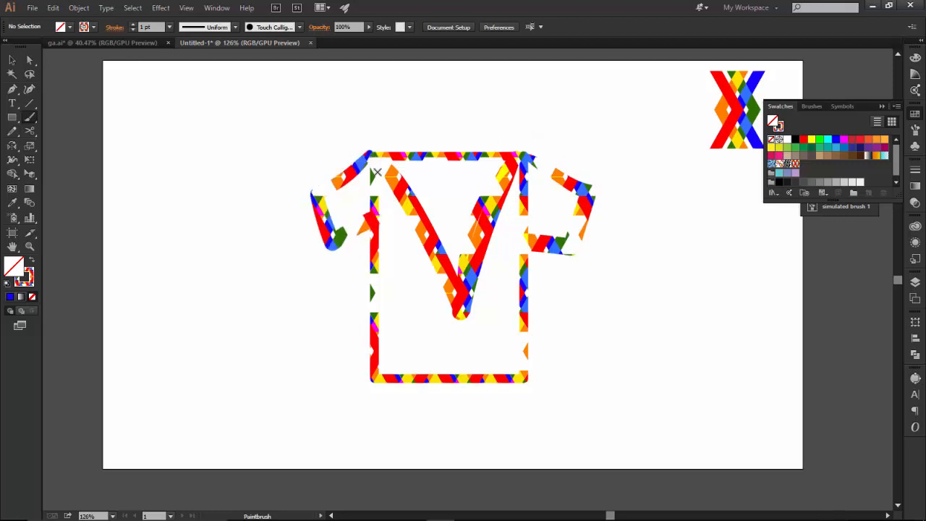
{"action": "mouse_move", "coordinate": [379, 155]}
{"action": "left_mouse_down"}
{"action": "mouse_move", "coordinate": [432, 193]}
{"action": "mouse_move", "coordinate": [485, 178]}
{"action": "mouse_move", "coordinate": [519, 151]}
{"action": "left_mouse_up"}
- Fill the shirt's lower-left area with dense freehand COLOR KNIT brush strokes and finish painting
{"action": "mouse_move", "coordinate": [380, 281]}
{"action": "left_mouse_down"}
{"action": "mouse_move", "coordinate": [439, 382]}
{"action": "mouse_move", "coordinate": [419, 368]}
{"action": "mouse_move", "coordinate": [384, 306]}
{"action": "mouse_move", "coordinate": [391, 362]}
{"action": "mouse_move", "coordinate": [420, 311]}
{"action": "mouse_move", "coordinate": [438, 363]}
{"action": "left_mouse_up"}
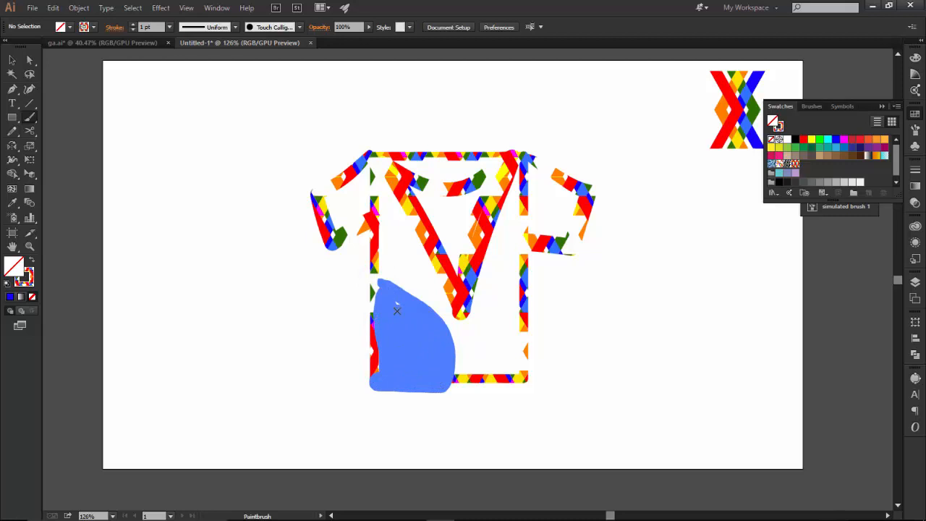
{"action": "mouse_move", "coordinate": [376, 333]}
{"action": "left_mouse_down"}
{"action": "mouse_move", "coordinate": [396, 364]}
{"action": "mouse_move", "coordinate": [454, 350]}
{"action": "left_mouse_up"}
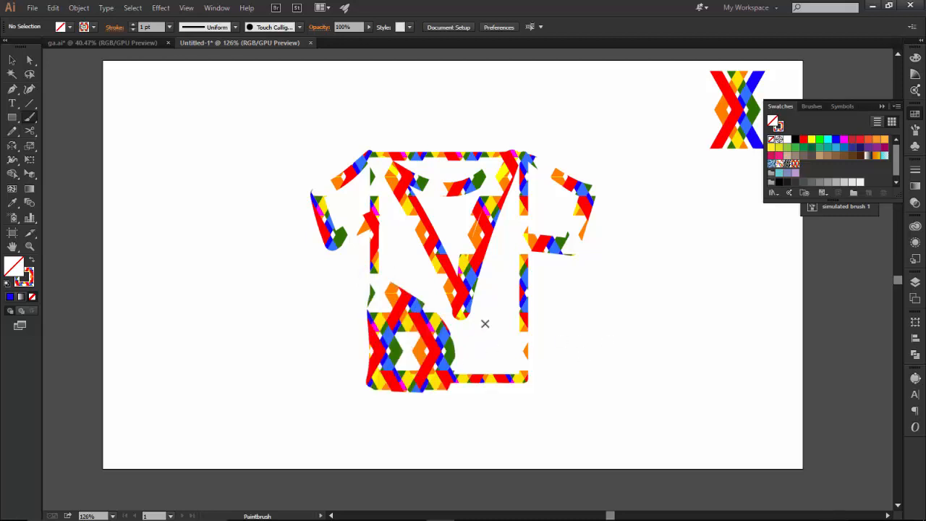
{"action": "left_click", "coordinate": [12, 60]}
- Examine the shirt's COLOR KNIT strokes up close and check the path of the right sleeve
{"action": "left_click", "coordinate": [29, 246]}
{"action": "left_click_drag", "start_coordinate": [528, 215], "coordinate": [642, 241]}
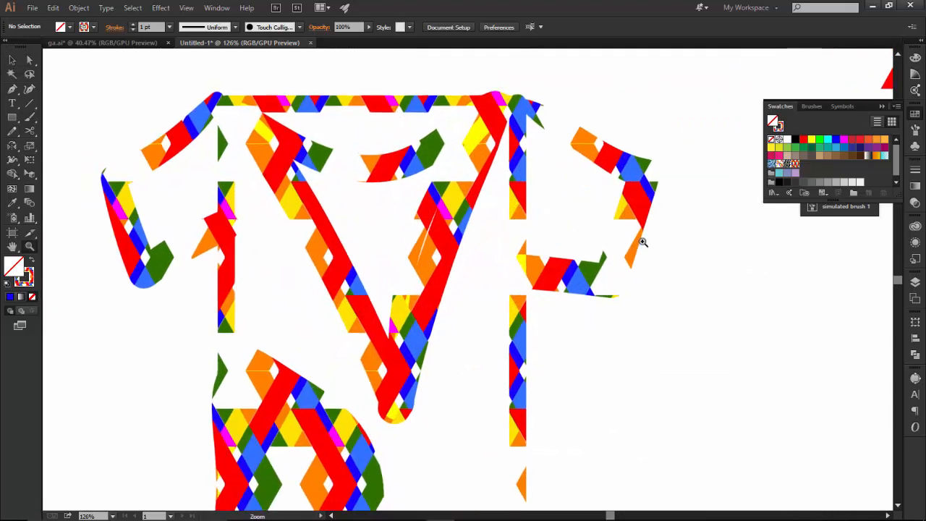
{"action": "key", "text": "ctrl+0"}
{"action": "left_click", "coordinate": [12, 60]}
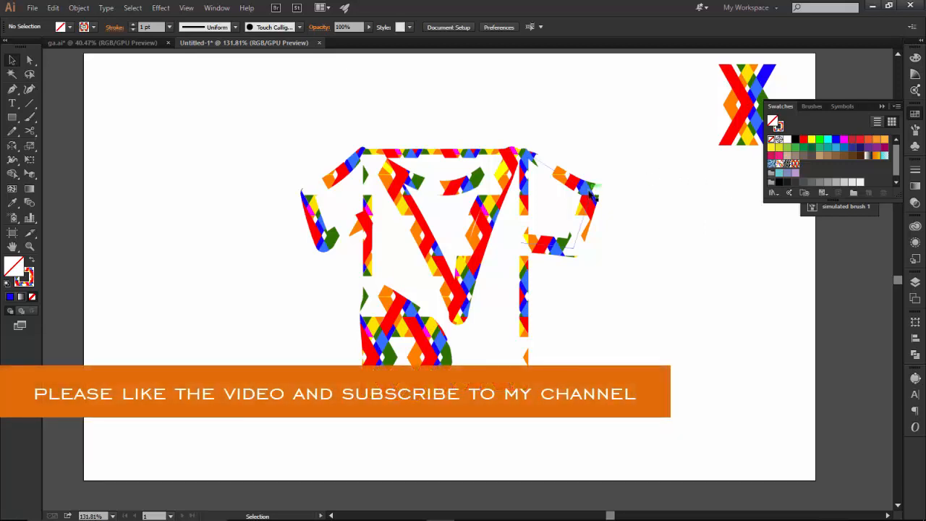
{"action": "left_click", "coordinate": [590, 194]}
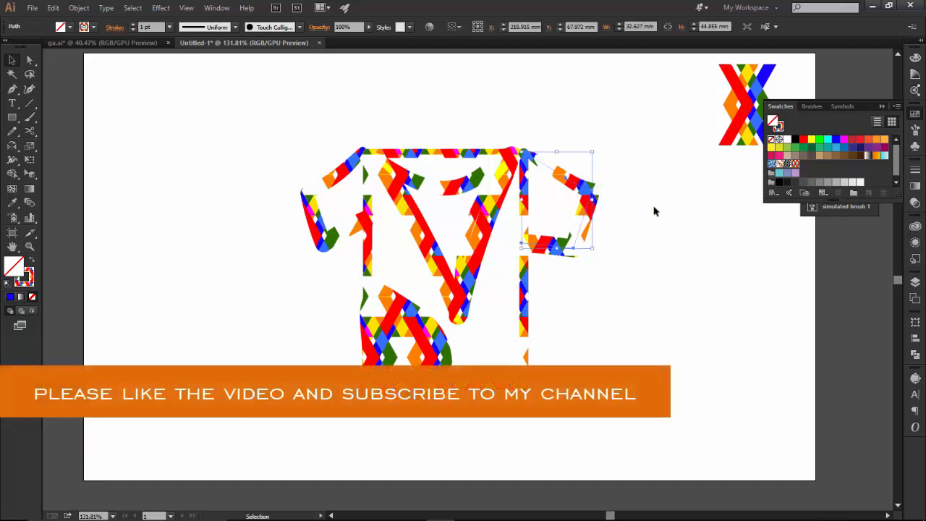
{"action": "left_click", "coordinate": [671, 190]}
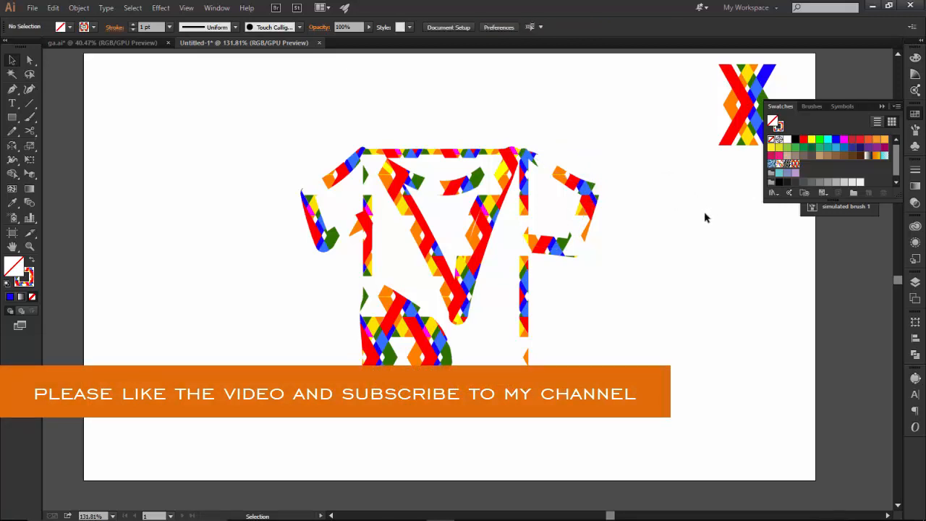